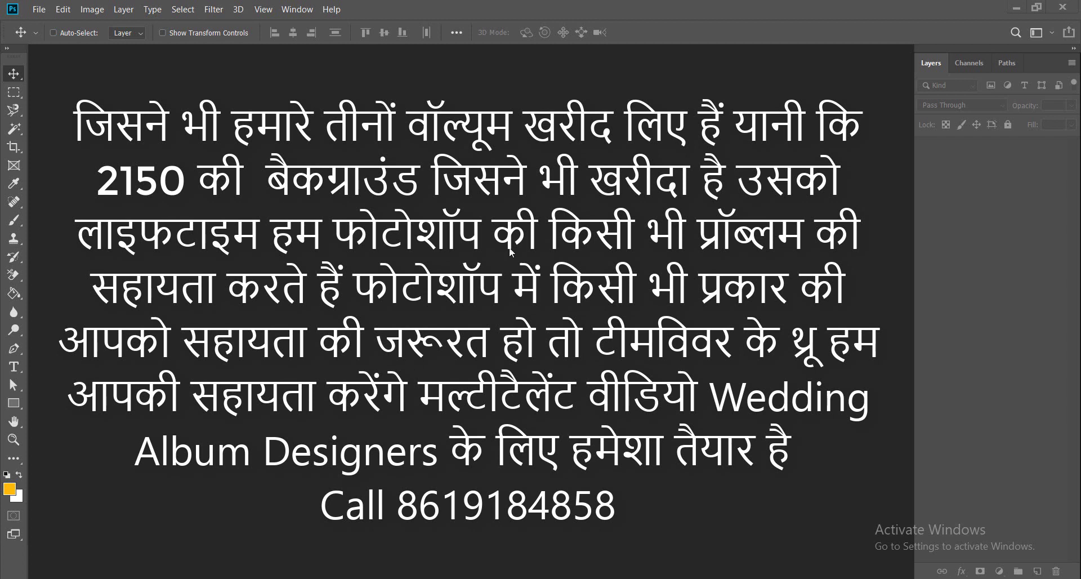
# Begin a new document with width 16 and height 12, then abandon it.
pyautogui.click(44, 11)
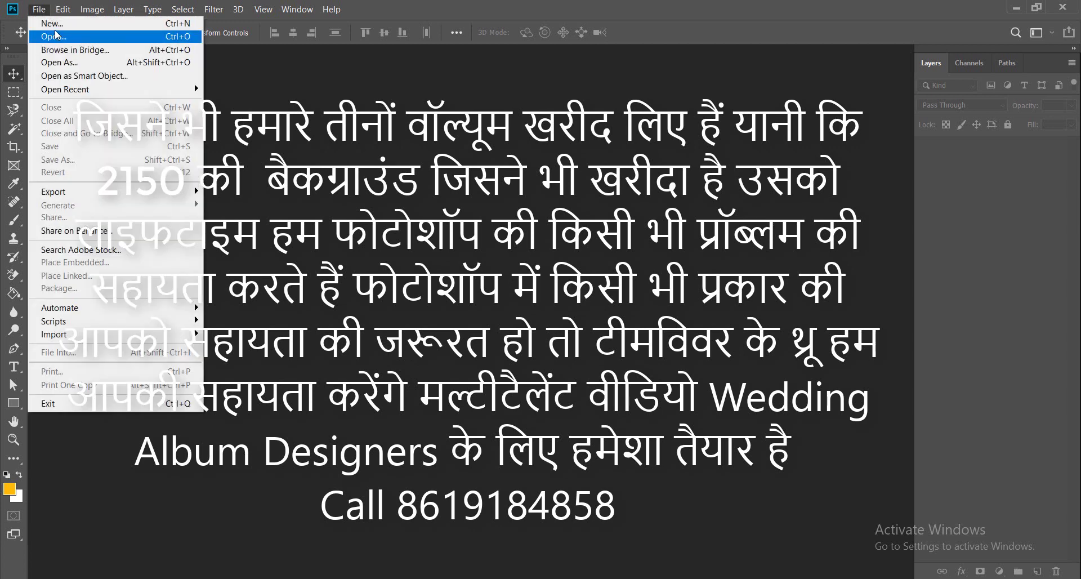
pyautogui.click(52, 24)
pyautogui.press('Tab')
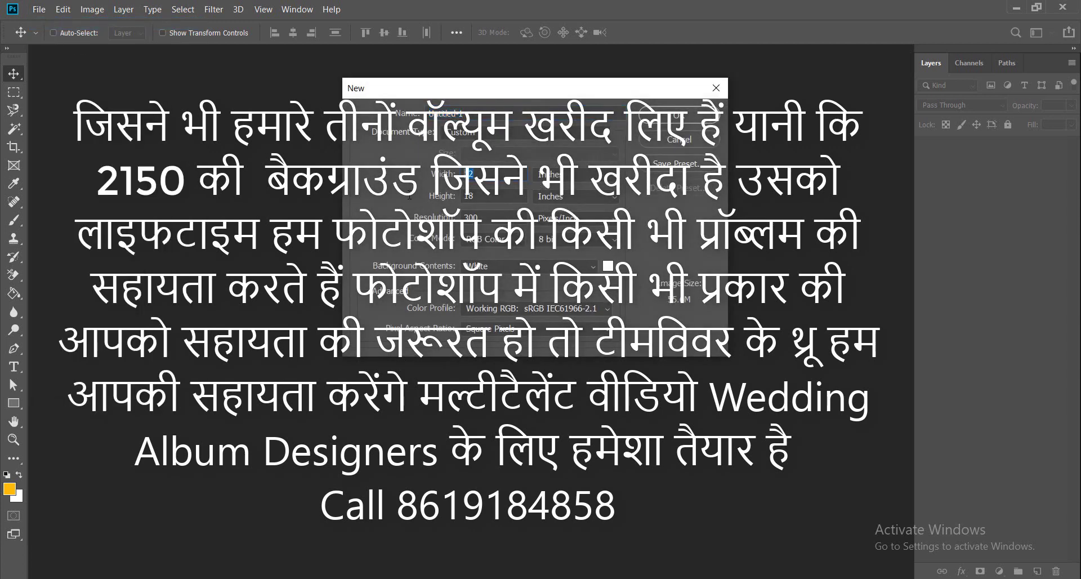
pyautogui.write('16')
pyautogui.press('Tab')
pyautogui.write('12')
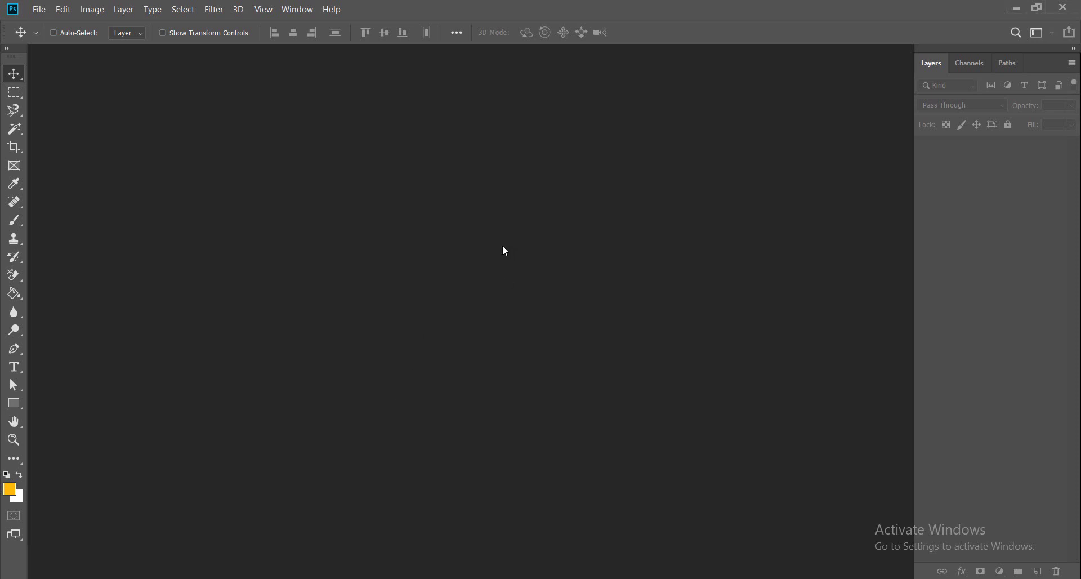
# Create a new 36 × 12 inch document at 250 pixels per inch.
pyautogui.click(39, 10)
pyautogui.click(53, 24)
pyautogui.click(522, 174)
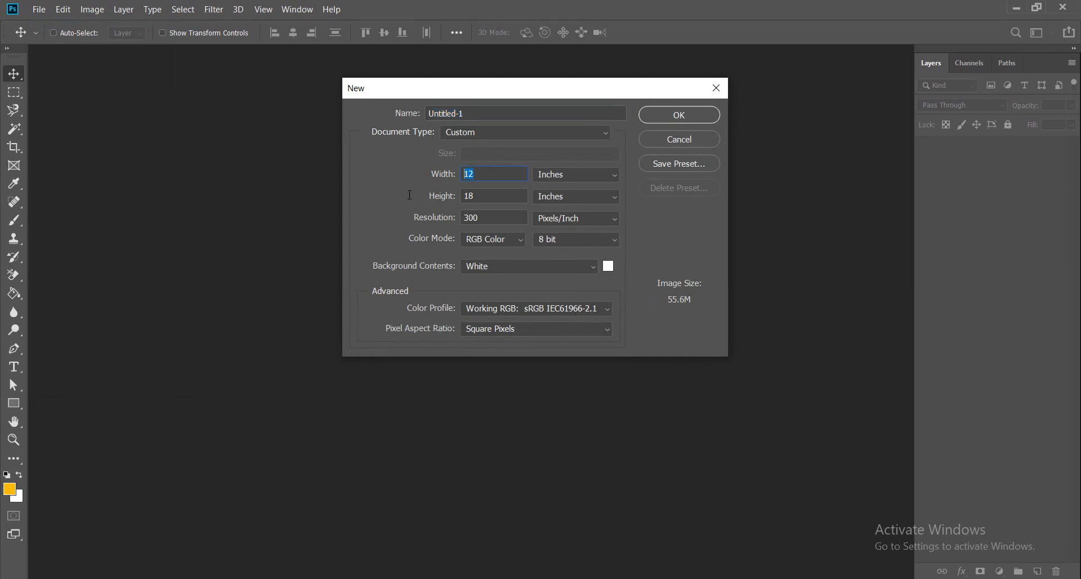
pyautogui.write('36')
pyautogui.press('Tab')
pyautogui.write('12')
pyautogui.press('Tab')
pyautogui.write('250')
pyautogui.click(680, 116)
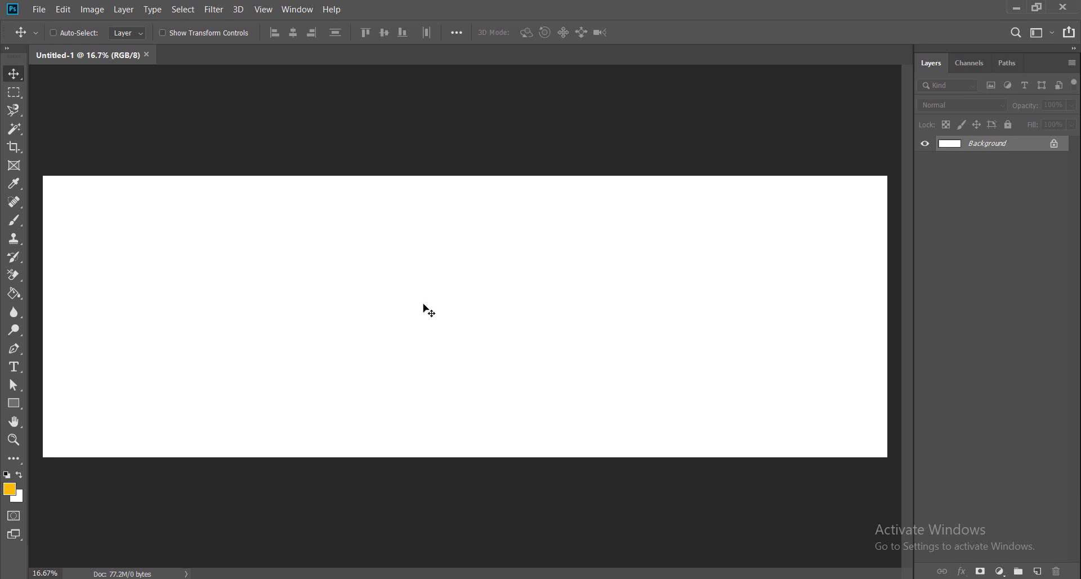
# Add a new empty layer above the Background.
pyautogui.press('u')
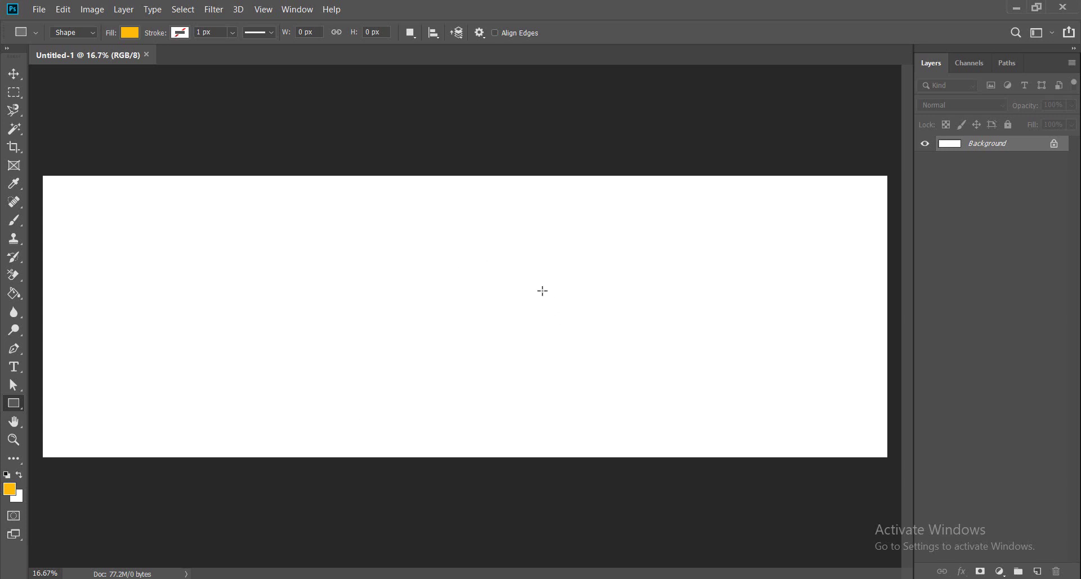
pyautogui.click(14, 80)
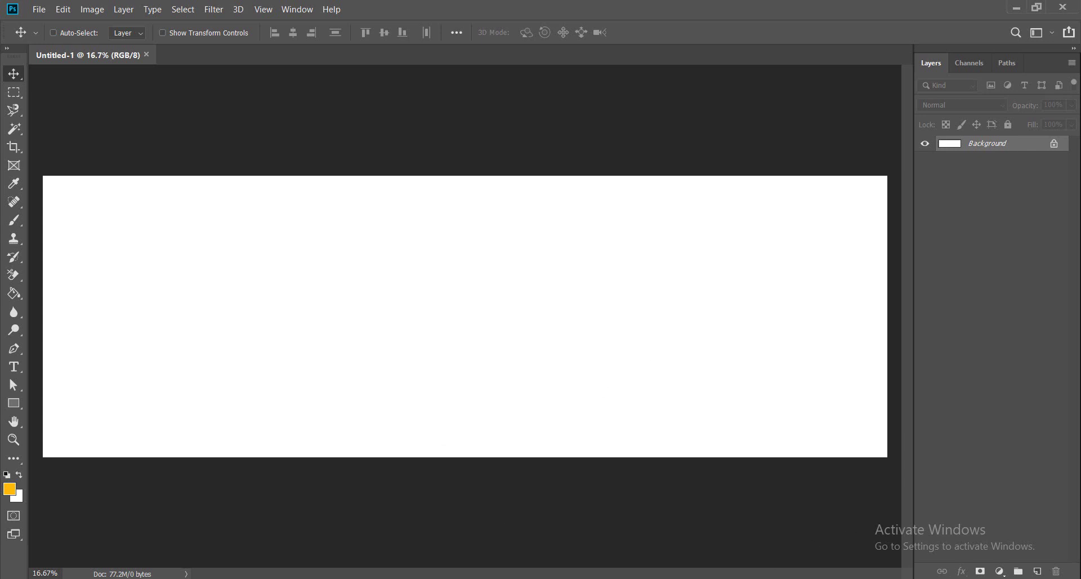
pyautogui.click(1038, 572)
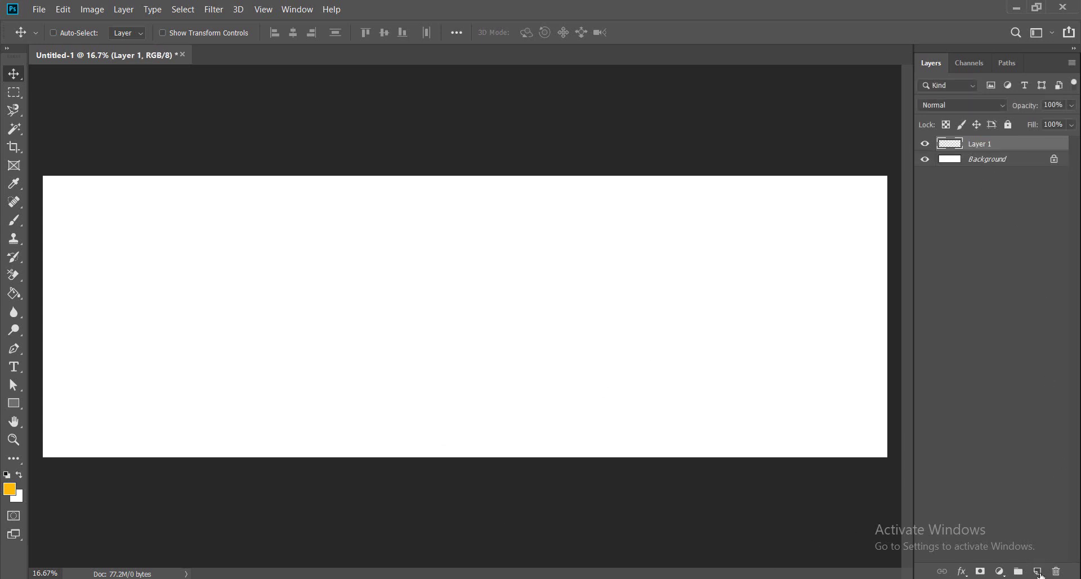
# Set the foreground to light peach (ffd9bb) and fill Layer 1 with it.
pyautogui.click(9, 489)
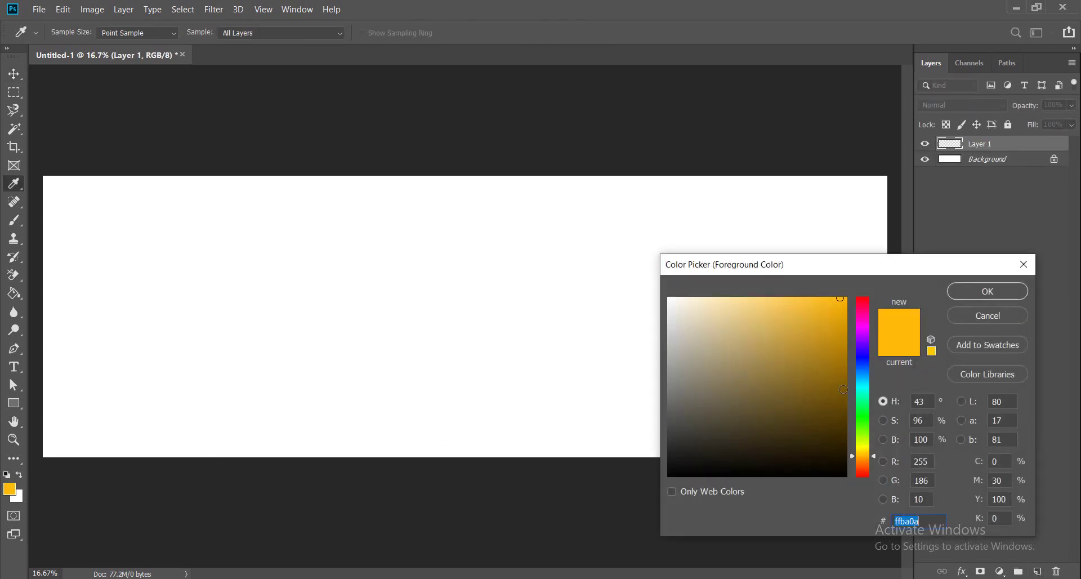
pyautogui.moveTo(873, 457); pyautogui.dragTo(872, 461)
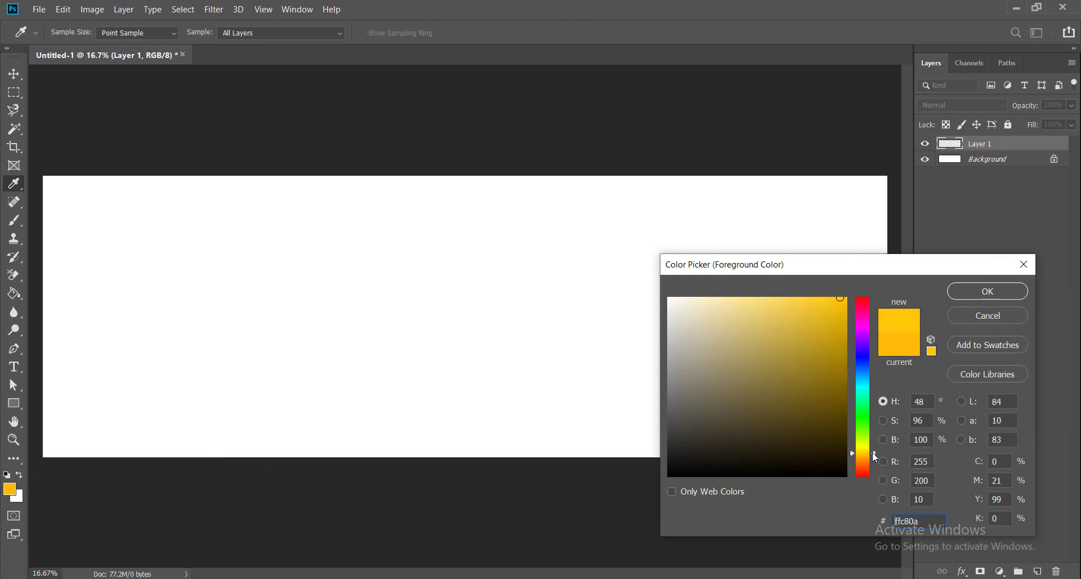
pyautogui.moveTo(727, 311); pyautogui.dragTo(718, 294)
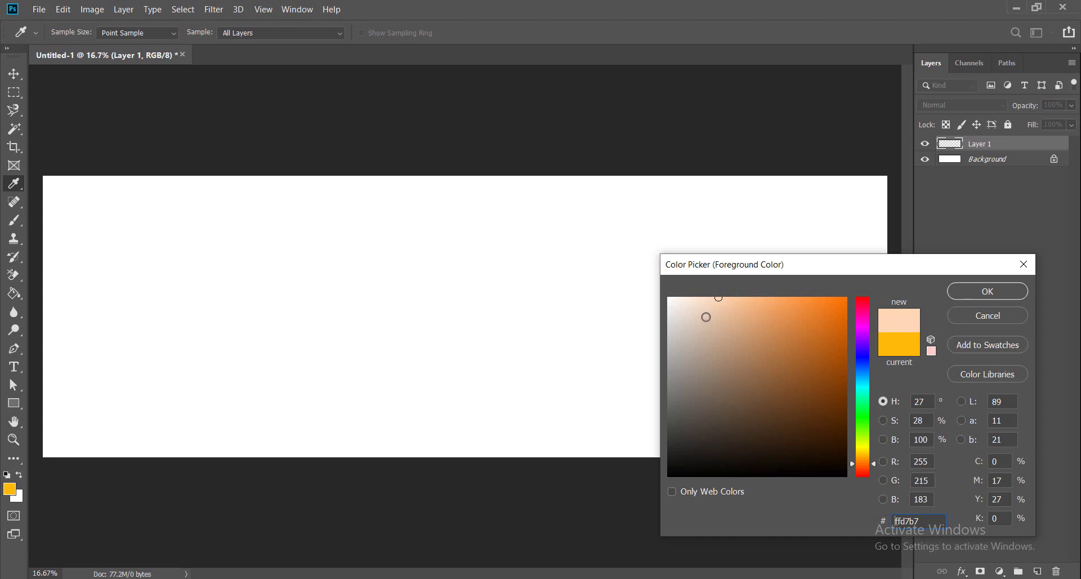
pyautogui.click(716, 297)
pyautogui.click(968, 290)
pyautogui.press('v')
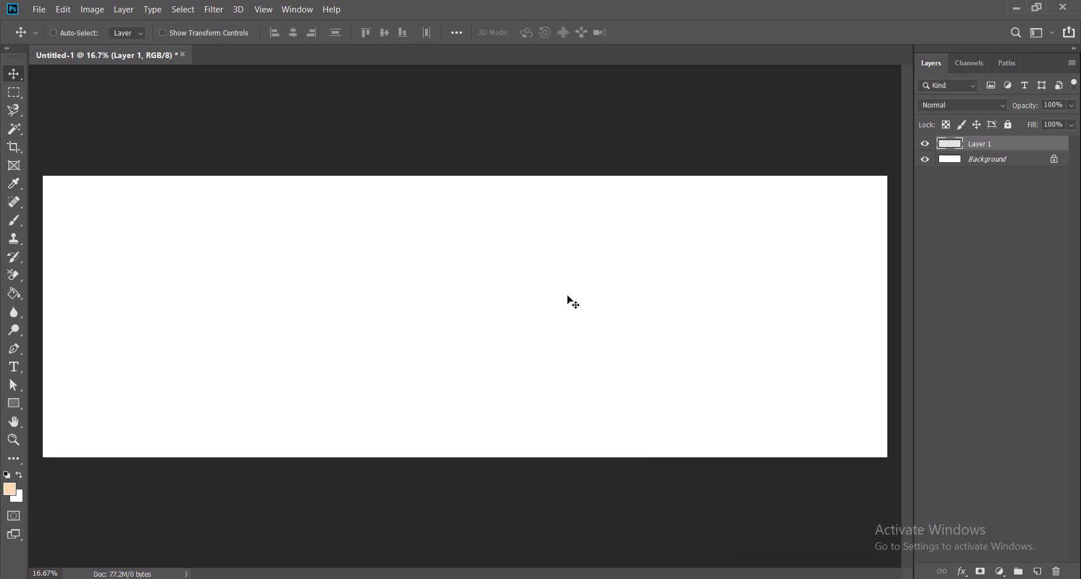
pyautogui.hotkey('alt', 'BackSpace')
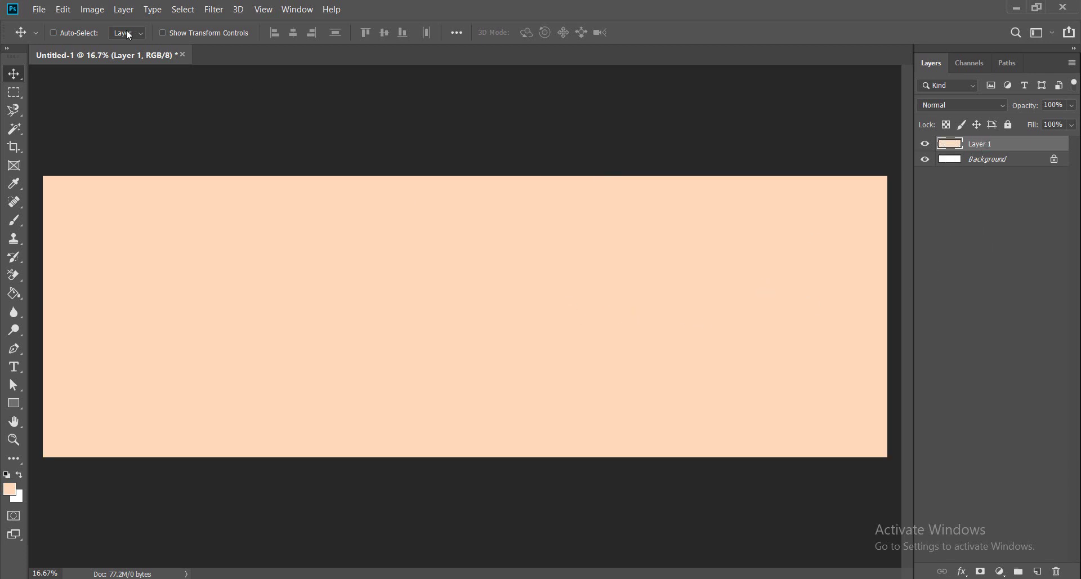
# Add a Hide All mask to Layer 1 and select the Soft Round brush.
pyautogui.click(97, 9)
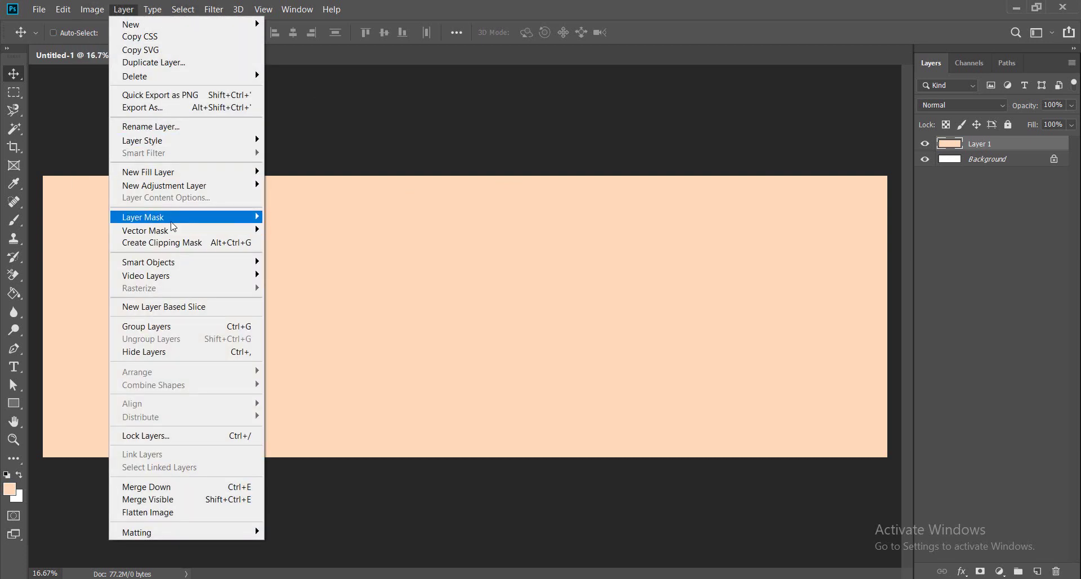
pyautogui.click(324, 231)
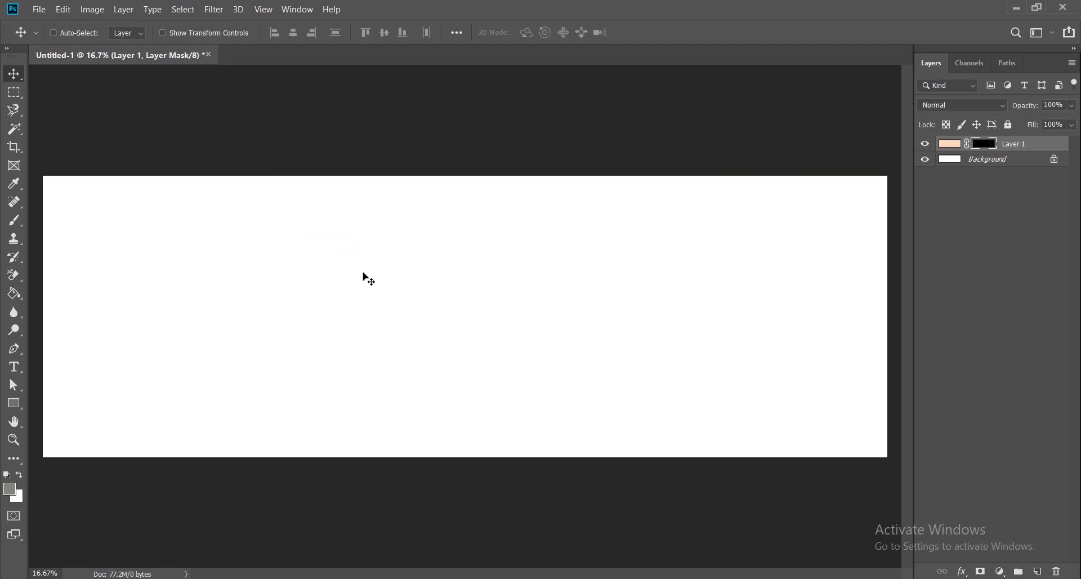
pyautogui.press('b')
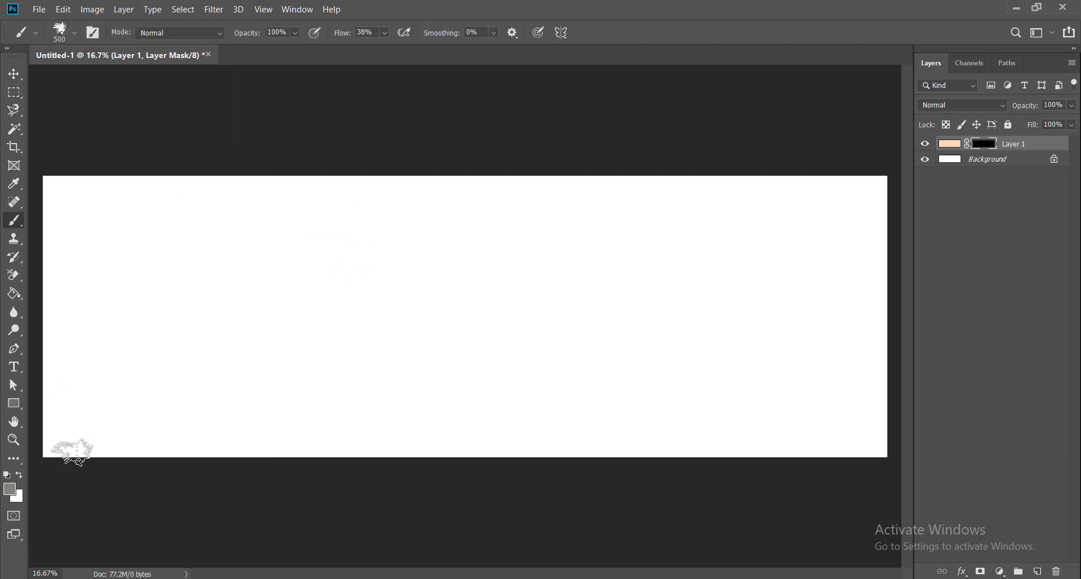
pyautogui.rightClick(286, 269)
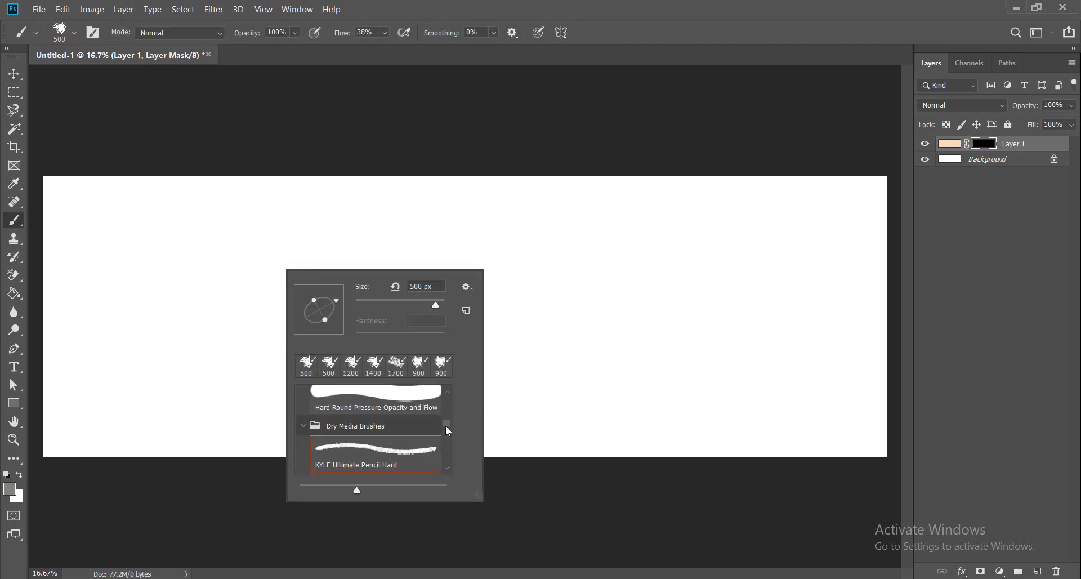
pyautogui.moveTo(448, 426); pyautogui.dragTo(443, 398)
pyautogui.click(378, 423)
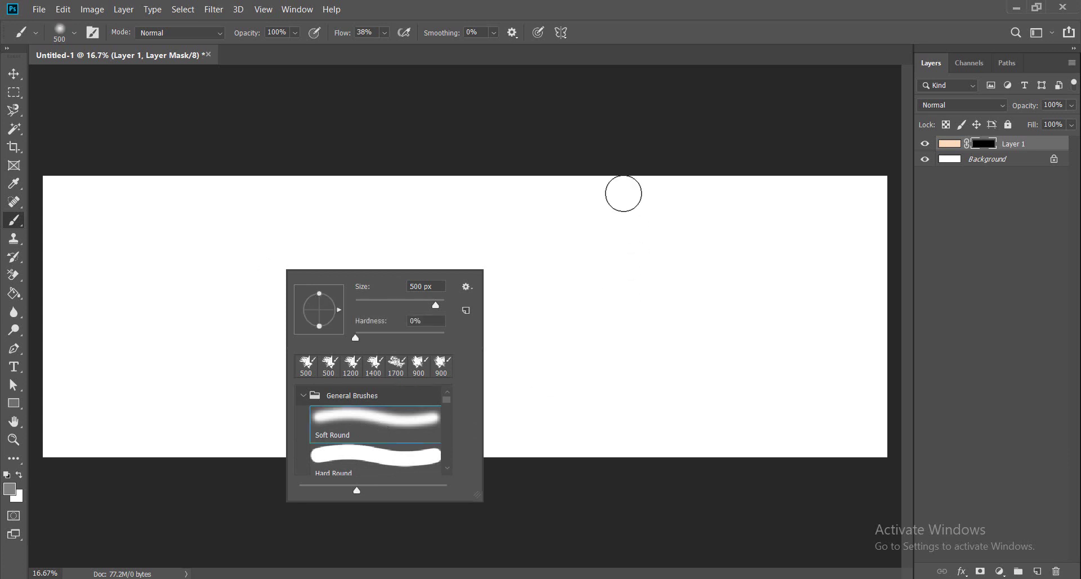
pyautogui.press('Return')
# Enlarge the brush, set flow to 100%, and paint soft peach patches around the edges.
pyautogui.press(']')
pyautogui.press(']')
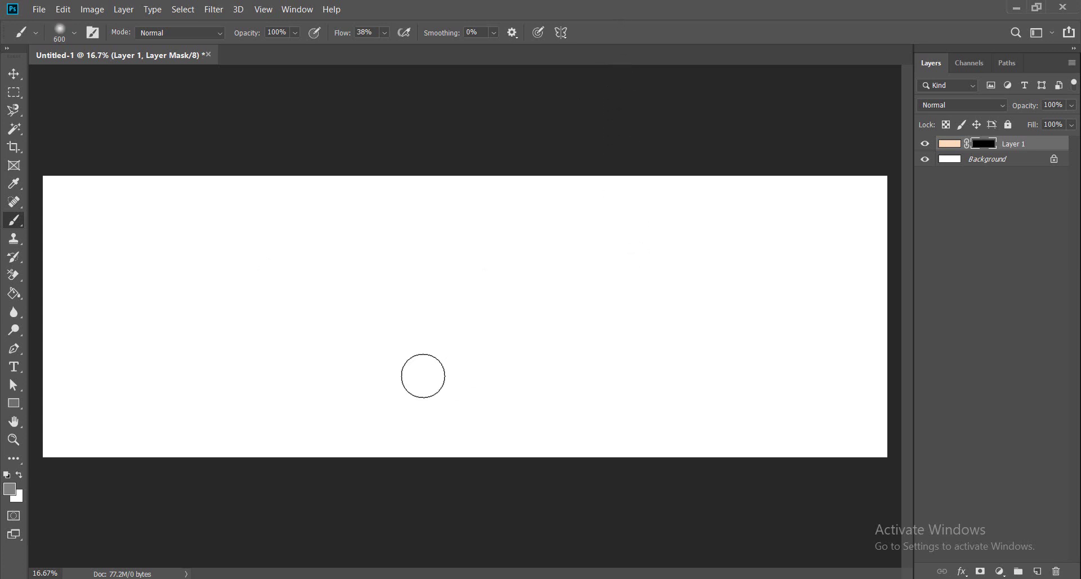
pyautogui.press(']')
pyautogui.press(']')
pyautogui.press(']')
pyautogui.press(']')
pyautogui.press(']')
pyautogui.press(']')
pyautogui.press(']')
pyautogui.press(']')
pyautogui.press(']')
pyautogui.moveTo(114, 434); pyautogui.dragTo(125, 429)
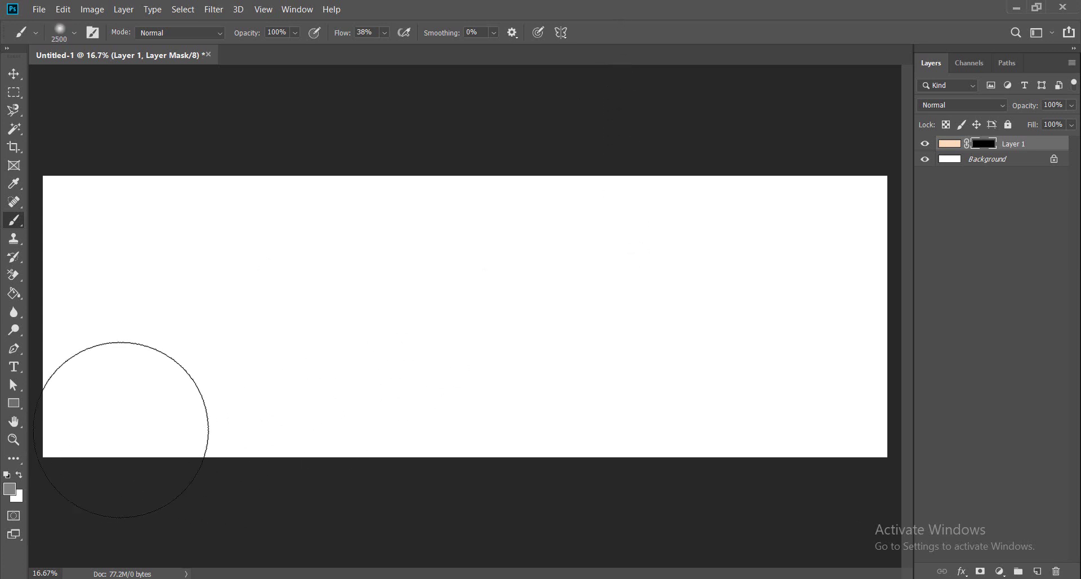
pyautogui.press(']')
pyautogui.press(']')
pyautogui.press(']')
pyautogui.press(']')
pyautogui.press(']')
pyautogui.press(']')
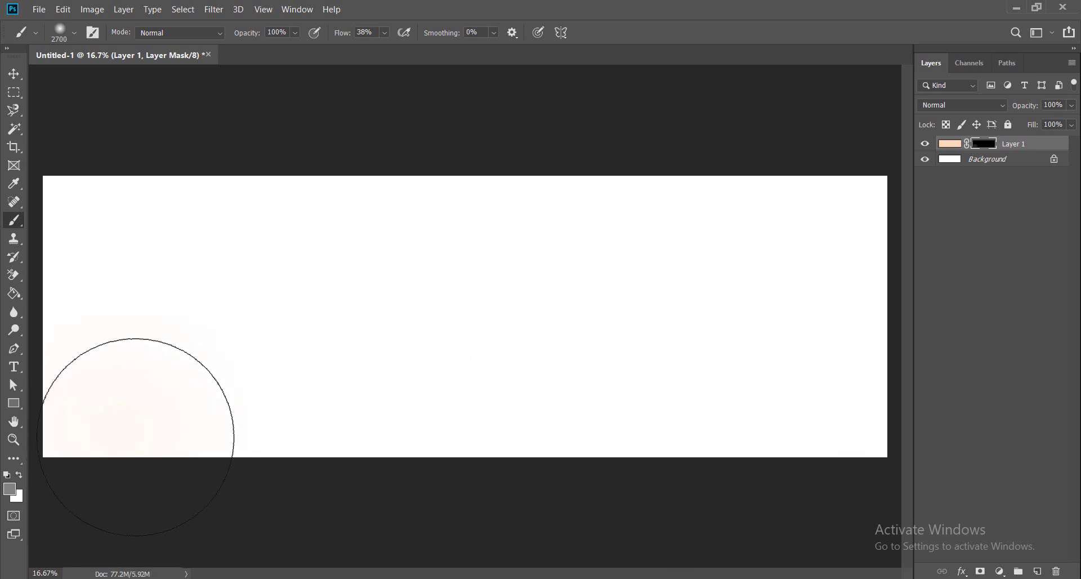
pyautogui.moveTo(128, 439)
pyautogui.mouseDown()
pyautogui.moveTo(123, 425)
pyautogui.moveTo(256, 374)
pyautogui.mouseUp()
pyautogui.click(385, 32)
pyautogui.moveTo(392, 52); pyautogui.dragTo(545, 53)
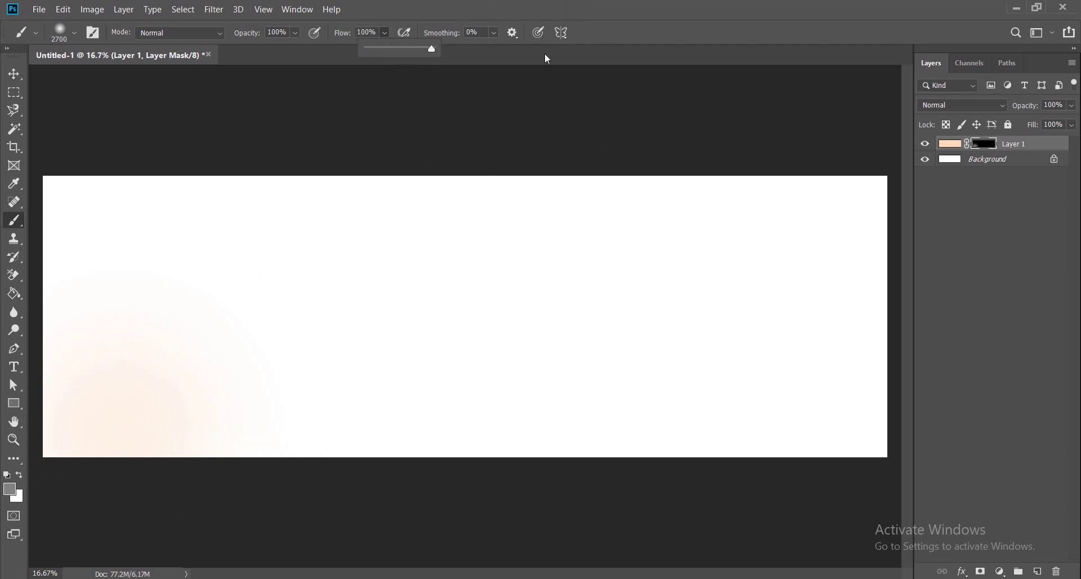
pyautogui.click(122, 429)
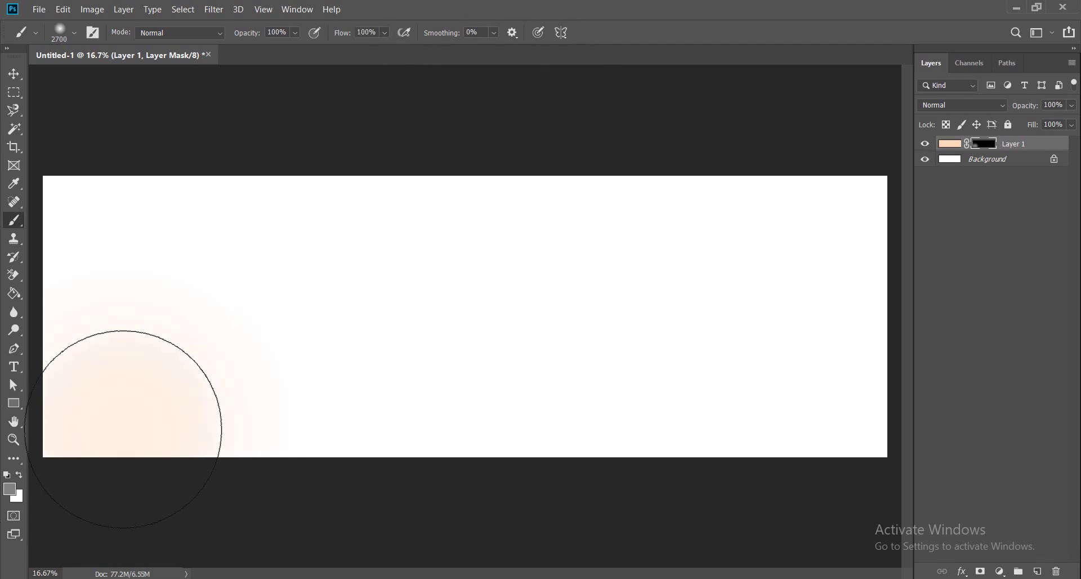
pyautogui.moveTo(799, 249)
pyautogui.mouseDown()
pyautogui.moveTo(374, 236)
pyautogui.moveTo(205, 212)
pyautogui.moveTo(466, 434)
pyautogui.moveTo(561, 379)
pyautogui.moveTo(558, 427)
pyautogui.moveTo(225, 342)
pyautogui.moveTo(162, 273)
pyautogui.moveTo(129, 190)
pyautogui.moveTo(116, 446)
pyautogui.moveTo(808, 459)
pyautogui.moveTo(893, 193)
pyautogui.moveTo(256, 173)
pyautogui.moveTo(314, 173)
pyautogui.moveTo(736, 273)
pyautogui.moveTo(586, 363)
pyautogui.mouseUp()
pyautogui.press('v')
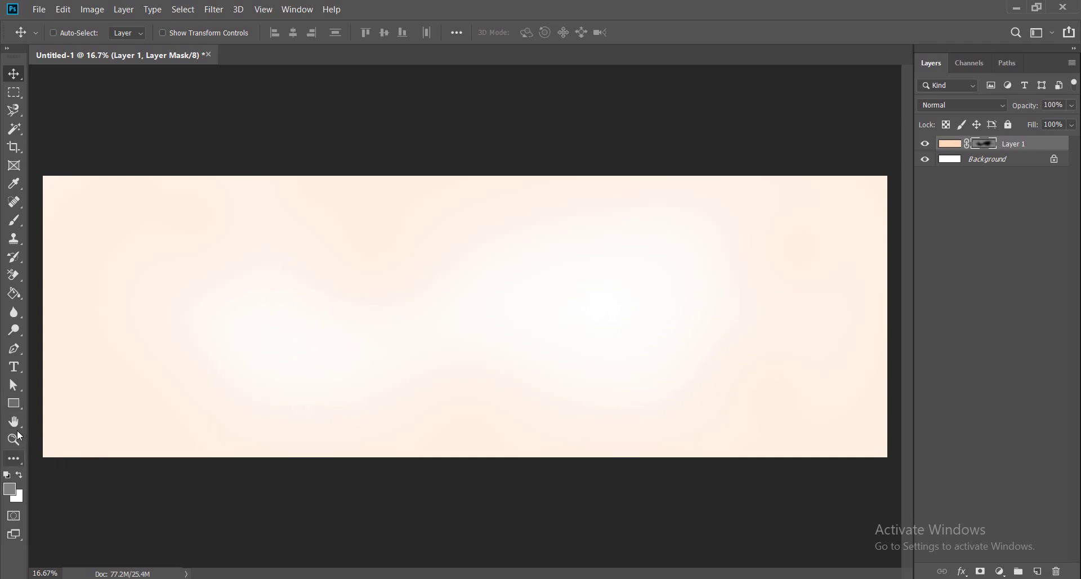
# Load the 900 px splatter brush preset.
pyautogui.press('b')
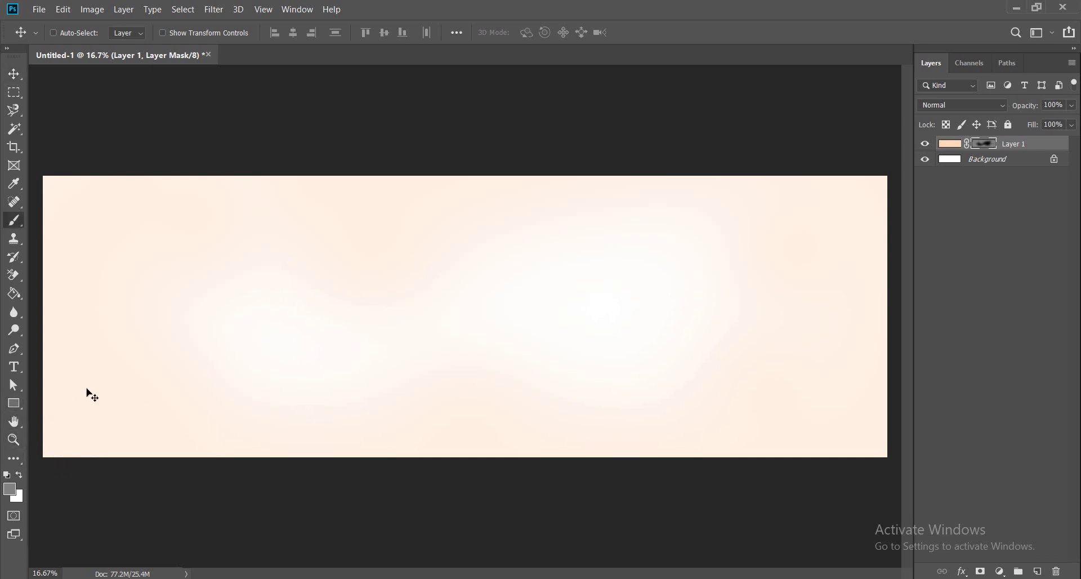
pyautogui.rightClick(211, 287)
pyautogui.click(344, 384)
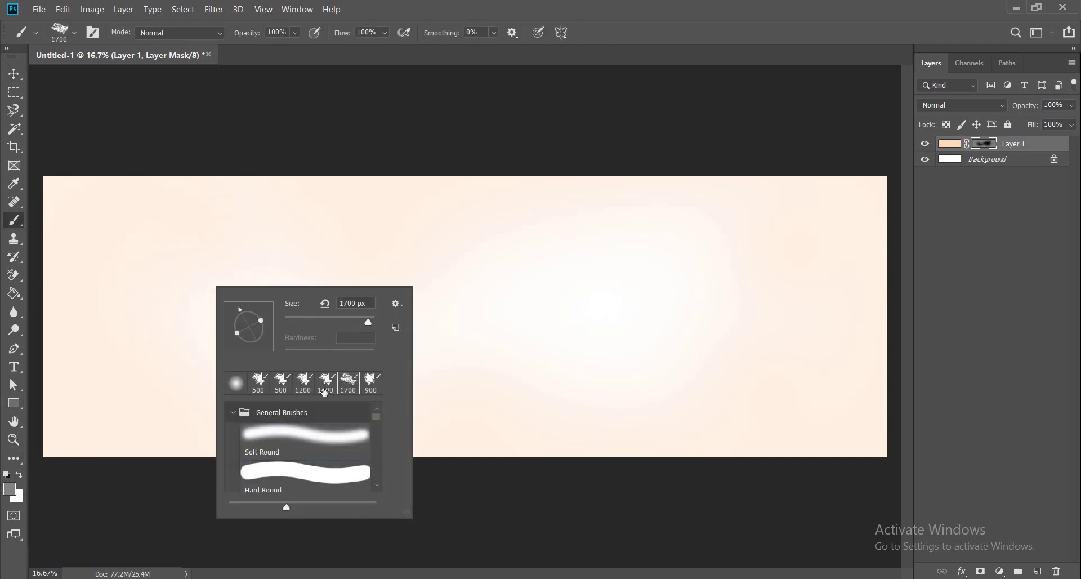
pyautogui.click(264, 388)
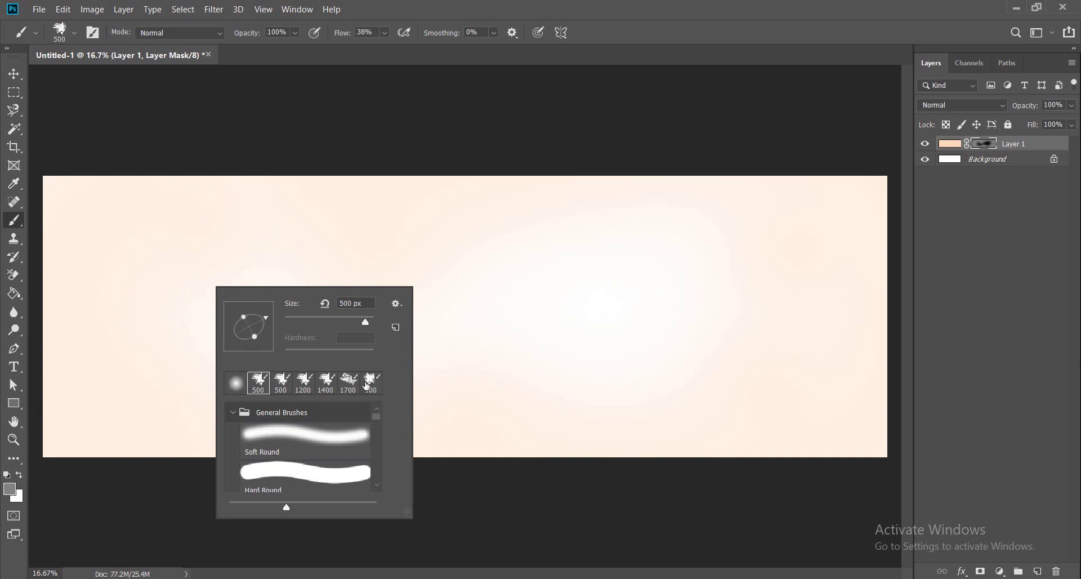
pyautogui.click(371, 383)
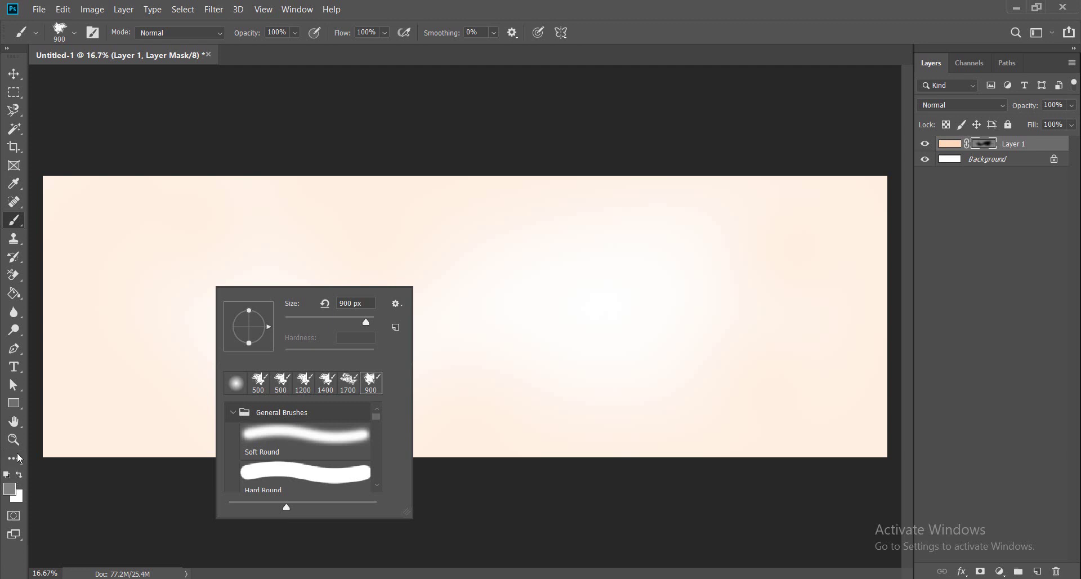
# Select the Custom Shape tool with the ink-splatter shape.
pyautogui.click(19, 405)
pyautogui.rightClick(20, 406)
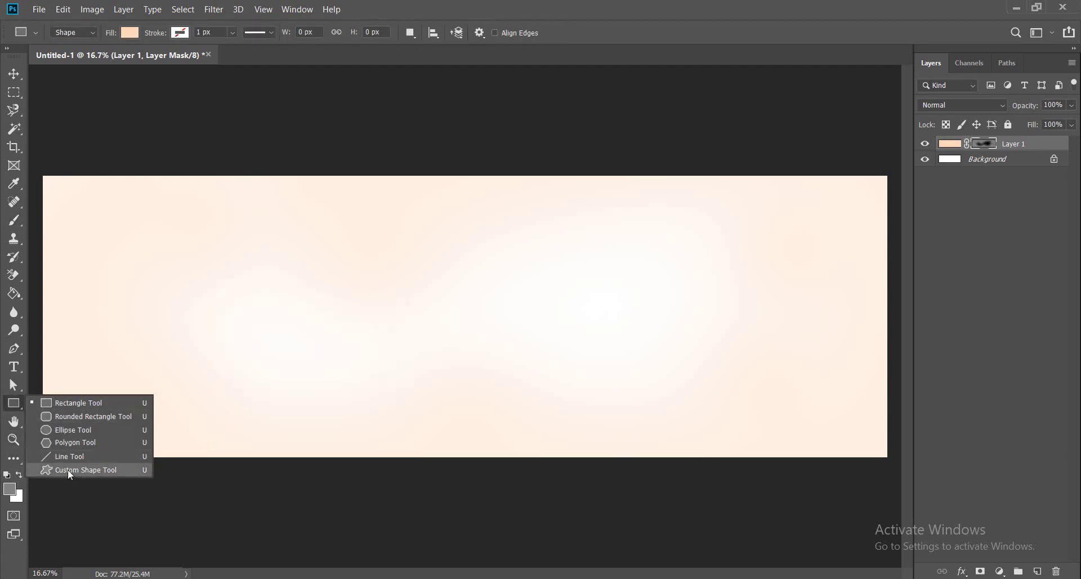
pyautogui.click(67, 469)
pyautogui.click(533, 33)
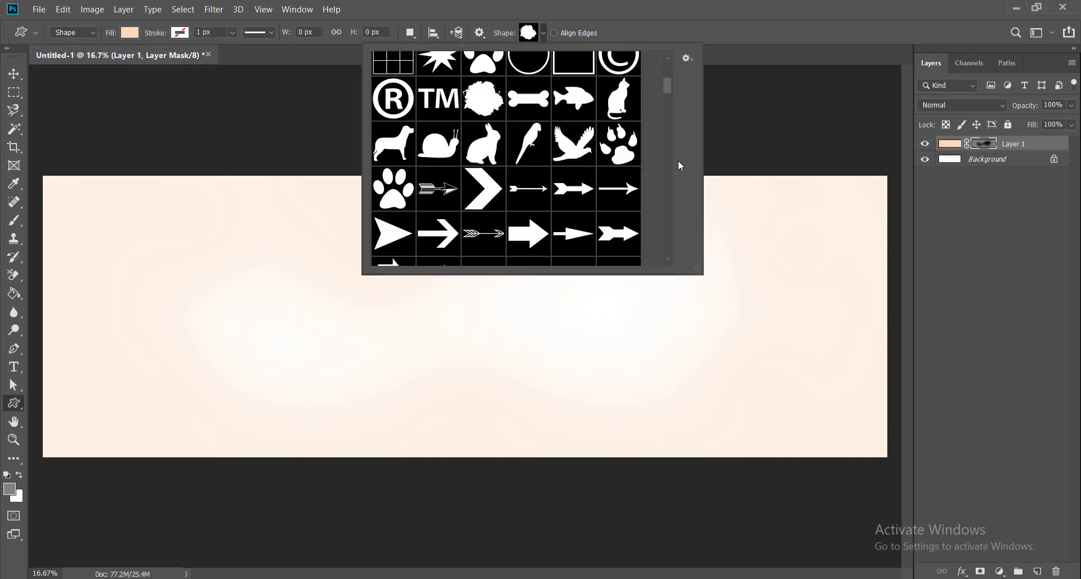
pyautogui.moveTo(667, 89); pyautogui.dragTo(666, 86)
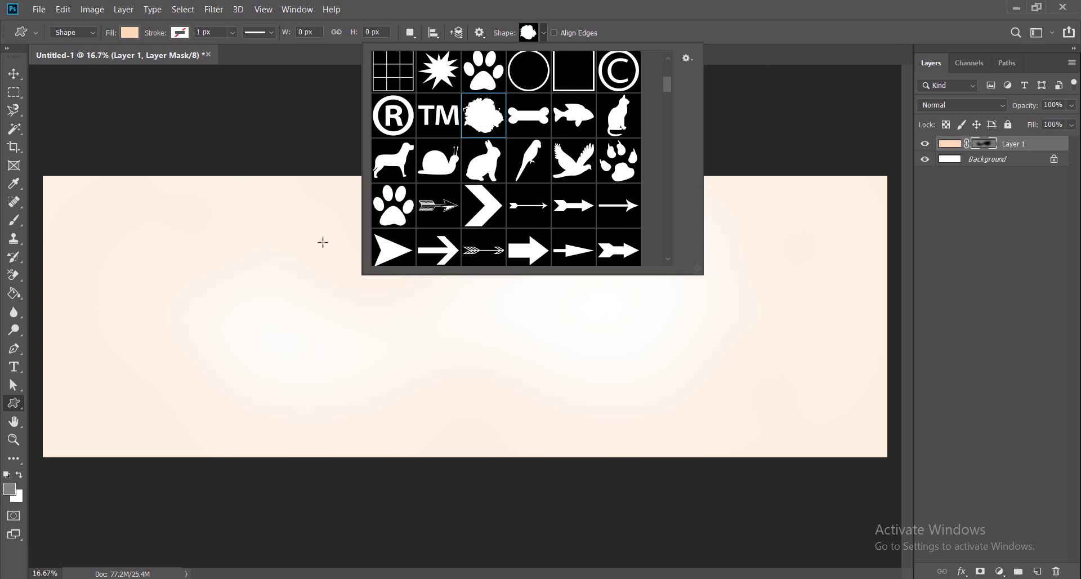
pyautogui.click(540, 4)
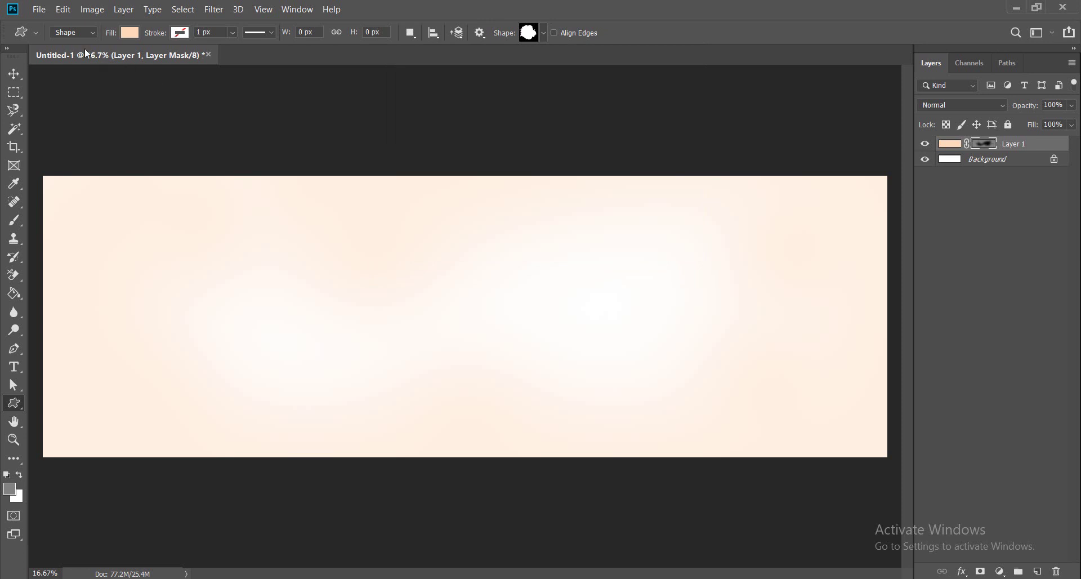
# Set the shape fill to black and the stroke to no colour.
pyautogui.click(72, 35)
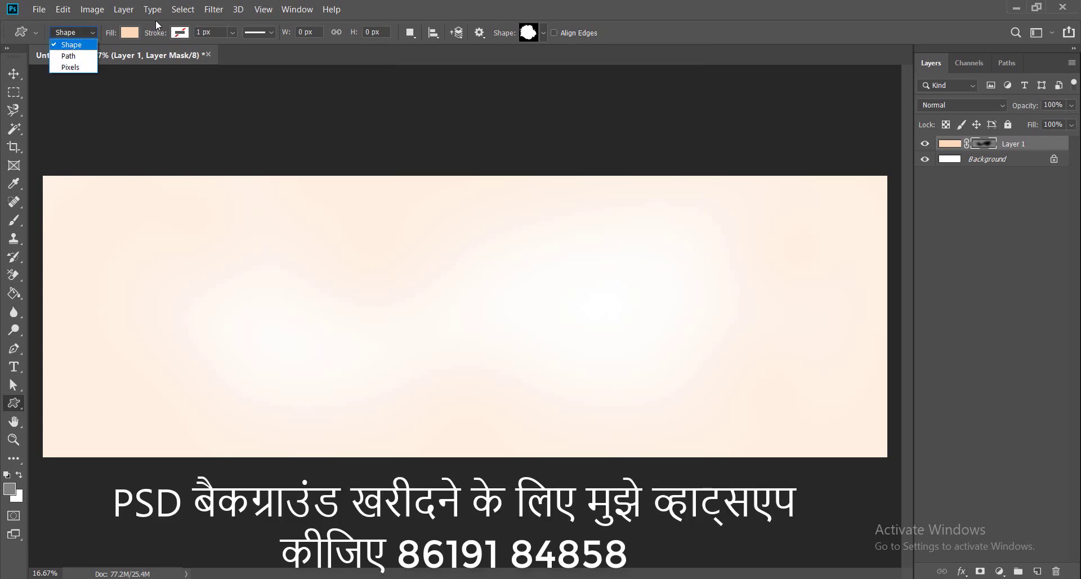
pyautogui.click(134, 34)
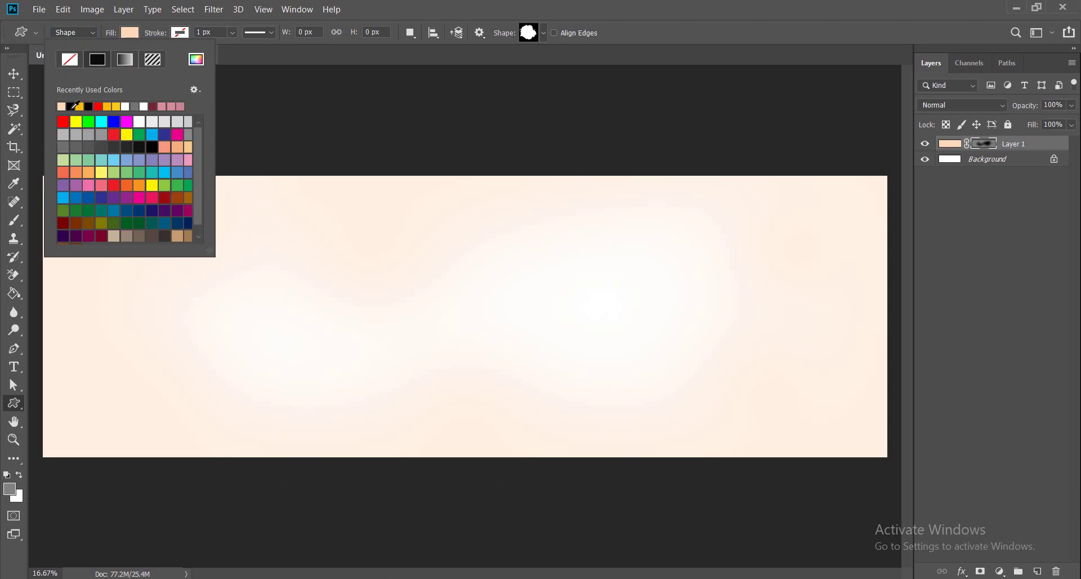
pyautogui.click(70, 107)
pyautogui.click(470, 5)
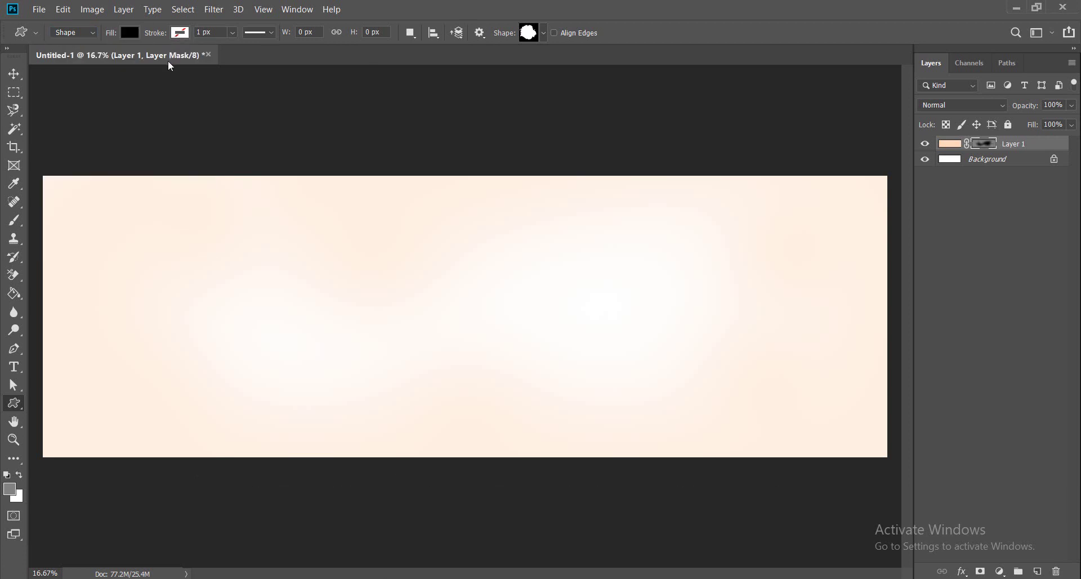
pyautogui.click(180, 34)
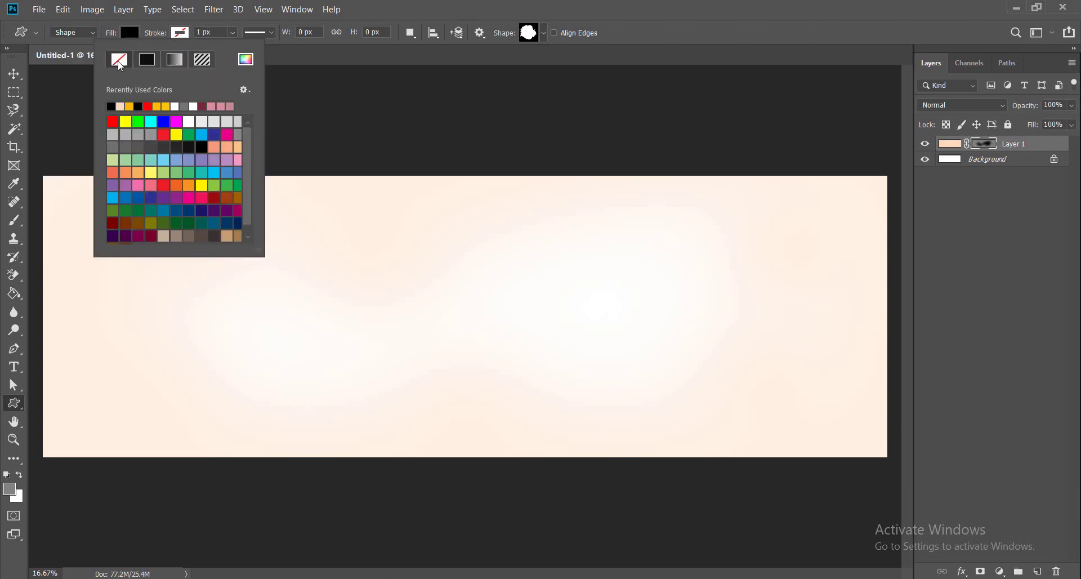
pyautogui.click(464, 5)
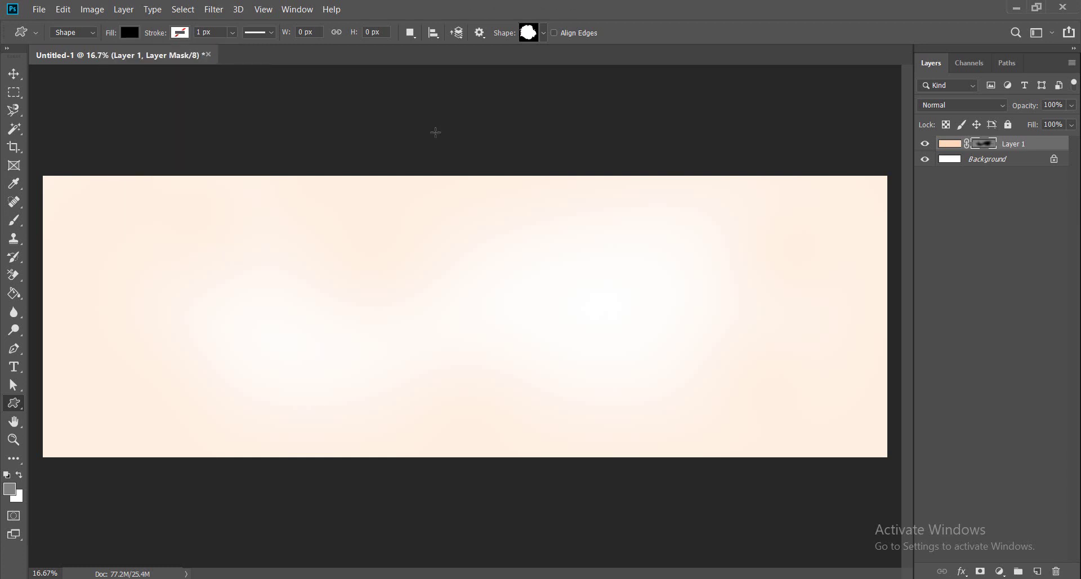
# Draw the splatter shape in the banner centre, then tilt and enlarge it.
pyautogui.moveTo(354, 226); pyautogui.dragTo(608, 437)
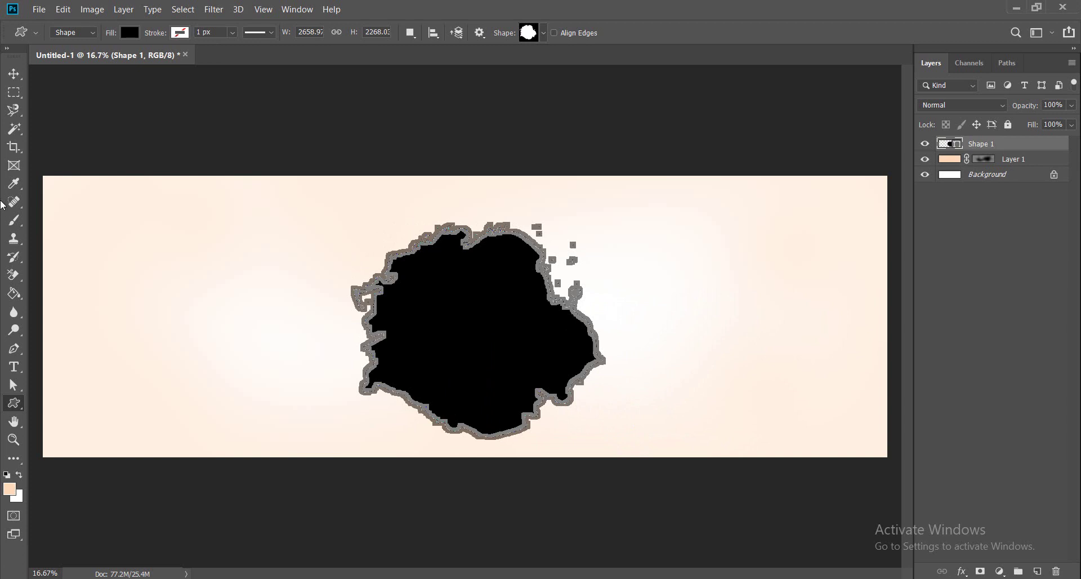
pyautogui.click(19, 75)
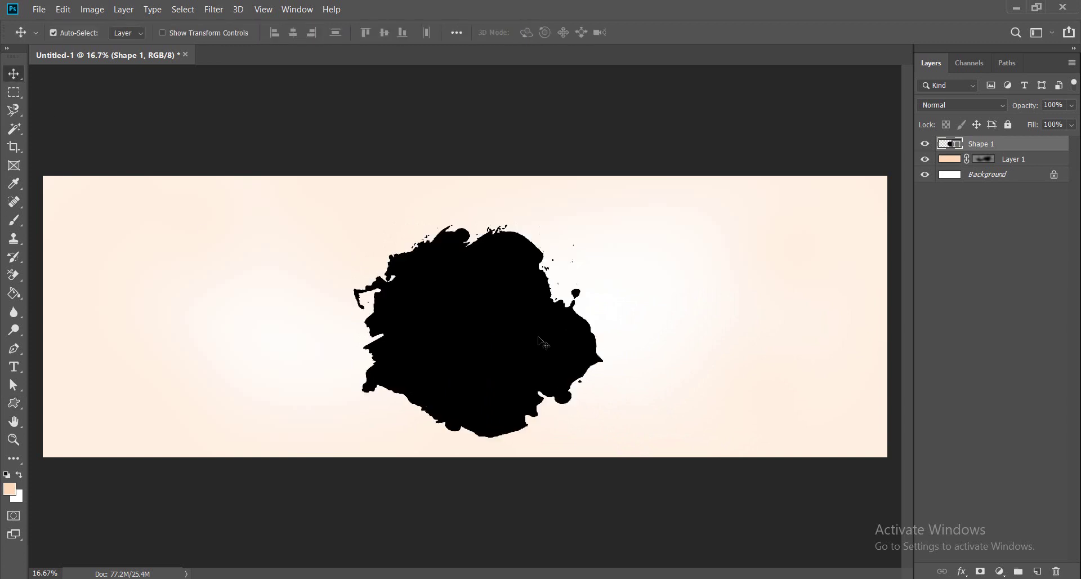
pyautogui.hotkey('ctrl', 't')
pyautogui.moveTo(642, 449); pyautogui.dragTo(692, 402)
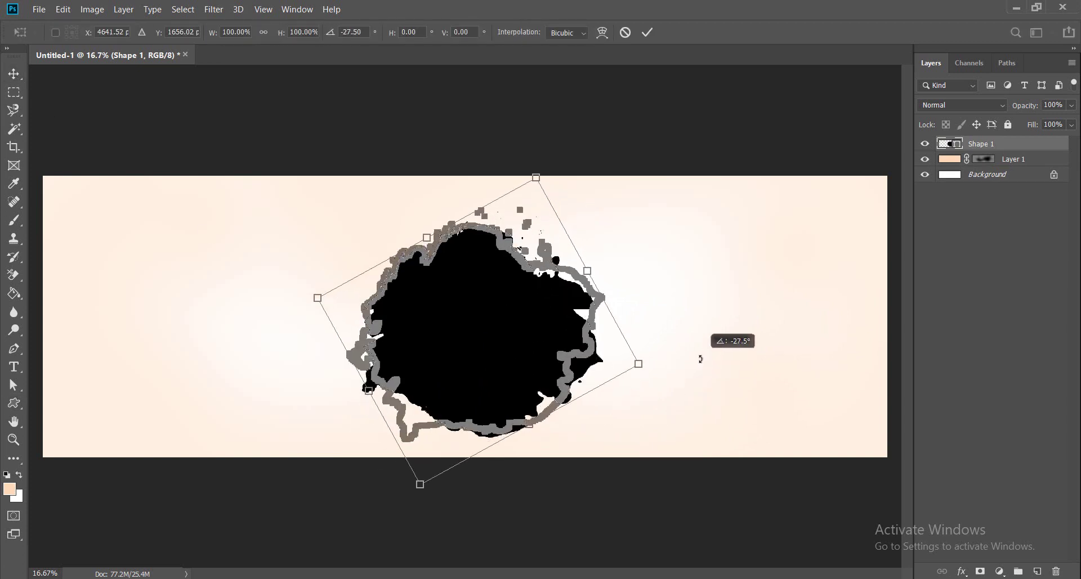
pyautogui.moveTo(629, 395); pyautogui.dragTo(702, 440)
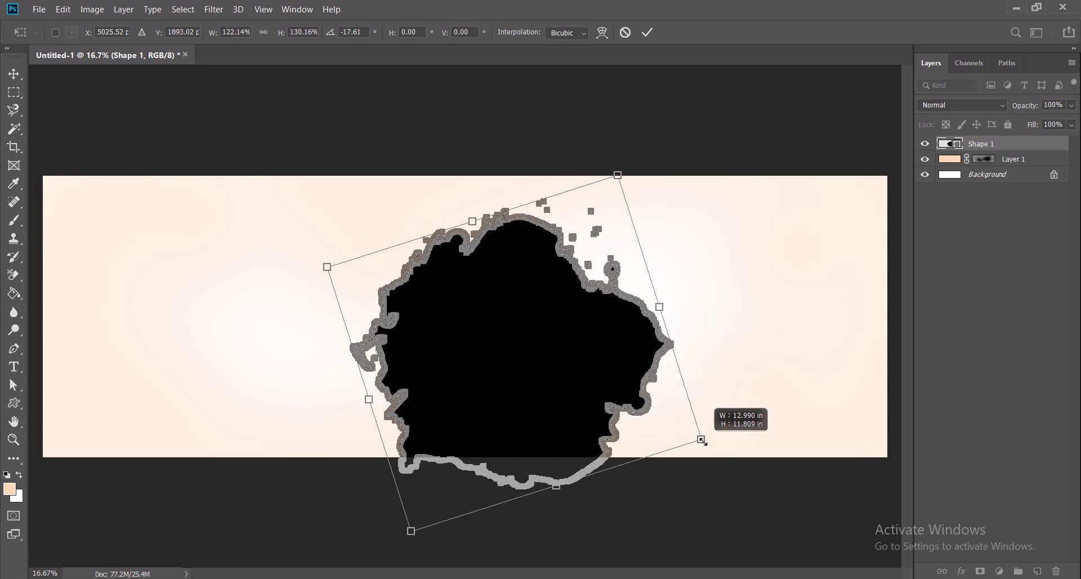
pyautogui.moveTo(567, 391); pyautogui.dragTo(720, 308)
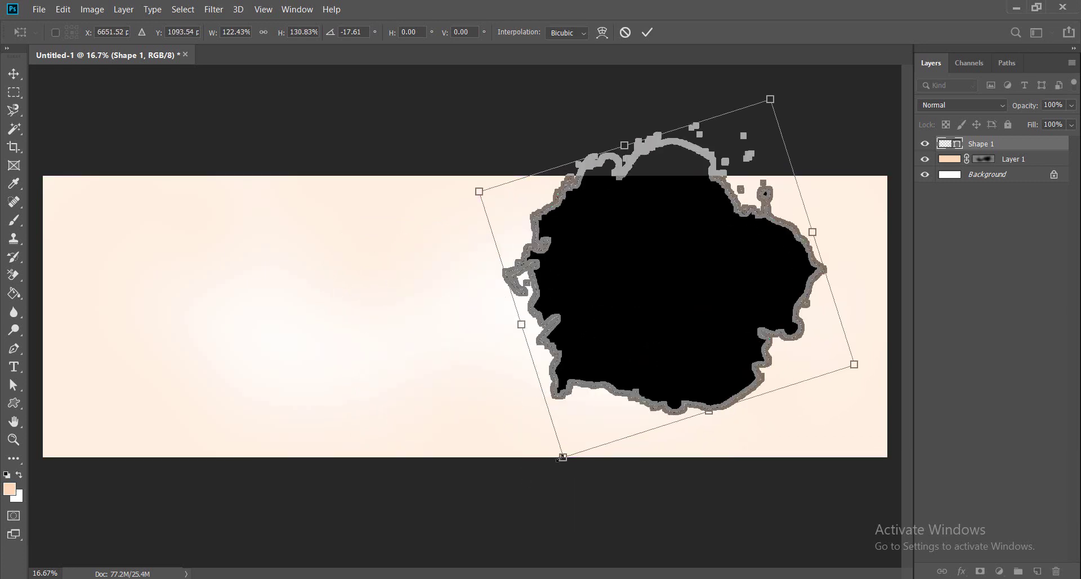
# Enlarge the splash further and place it in the top-right corner.
pyautogui.moveTo(562, 458); pyautogui.dragTo(435, 536)
pyautogui.hotkey('ctrl', 'z')
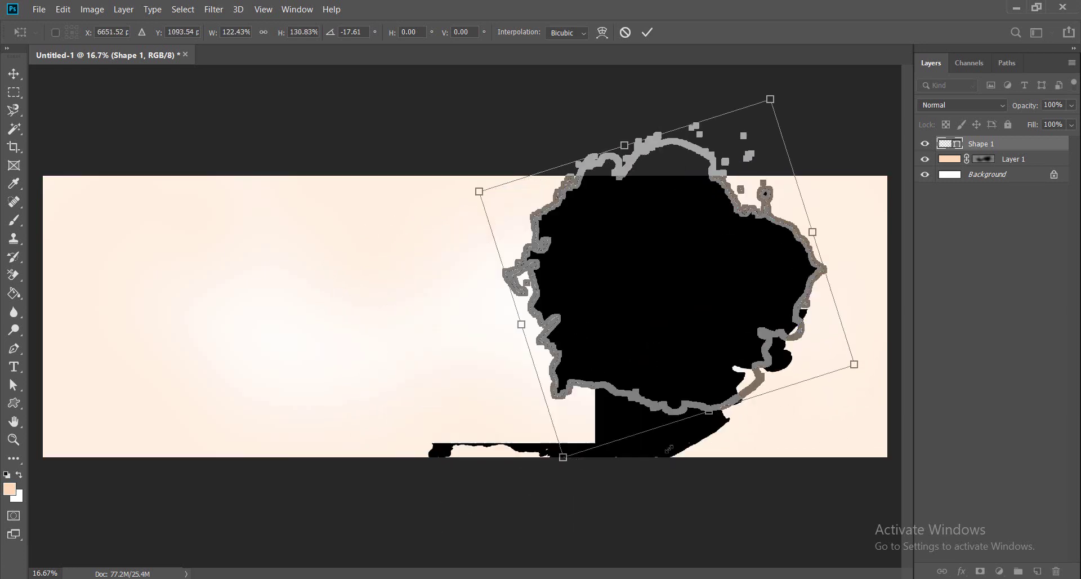
pyautogui.moveTo(669, 449); pyautogui.dragTo(631, 472)
pyautogui.hotkey('ctrl', 'z')
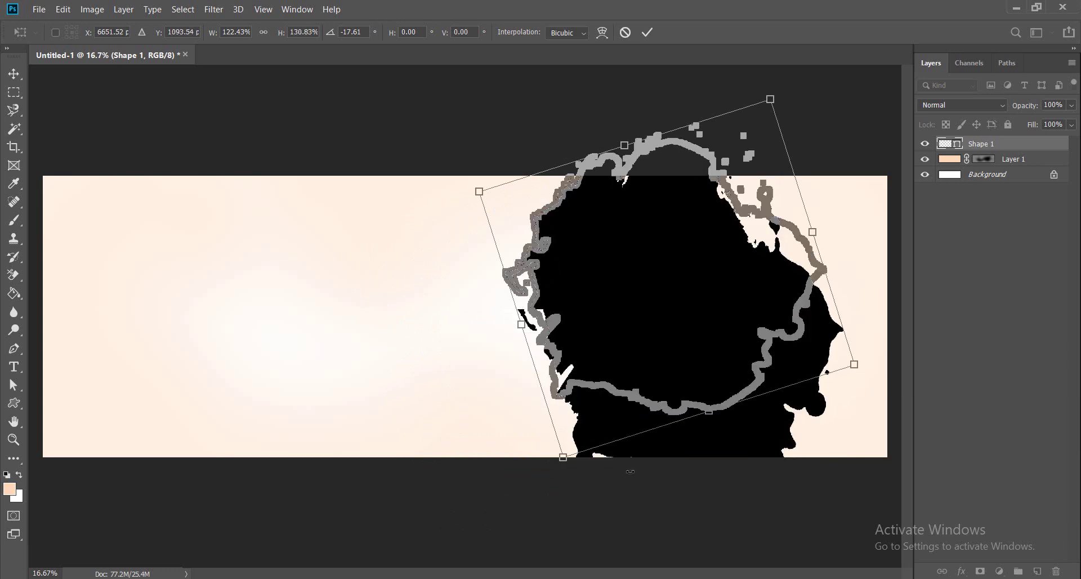
pyautogui.moveTo(563, 458); pyautogui.dragTo(513, 519)
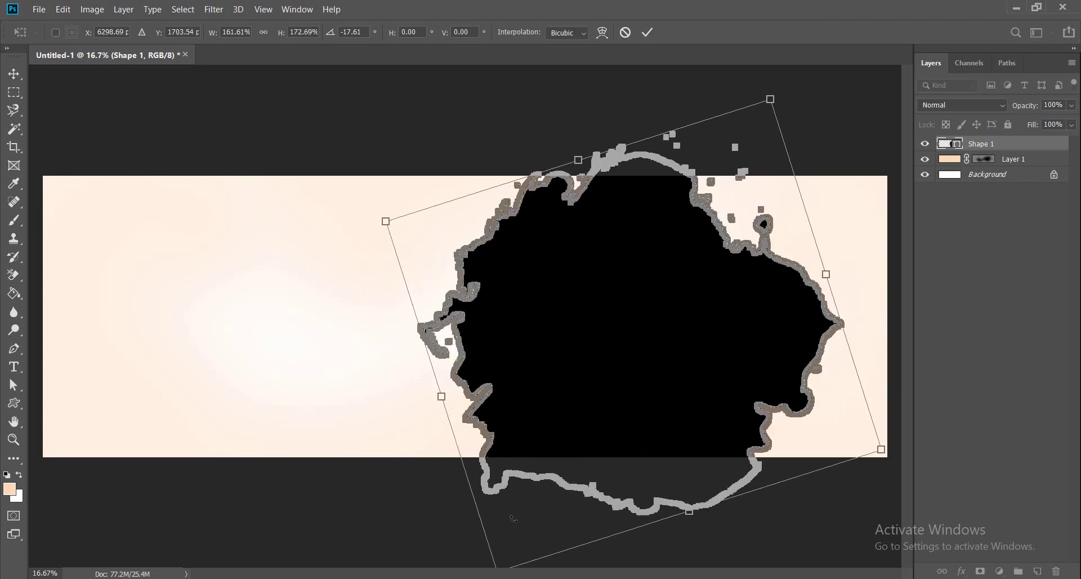
pyautogui.moveTo(665, 382); pyautogui.dragTo(727, 248)
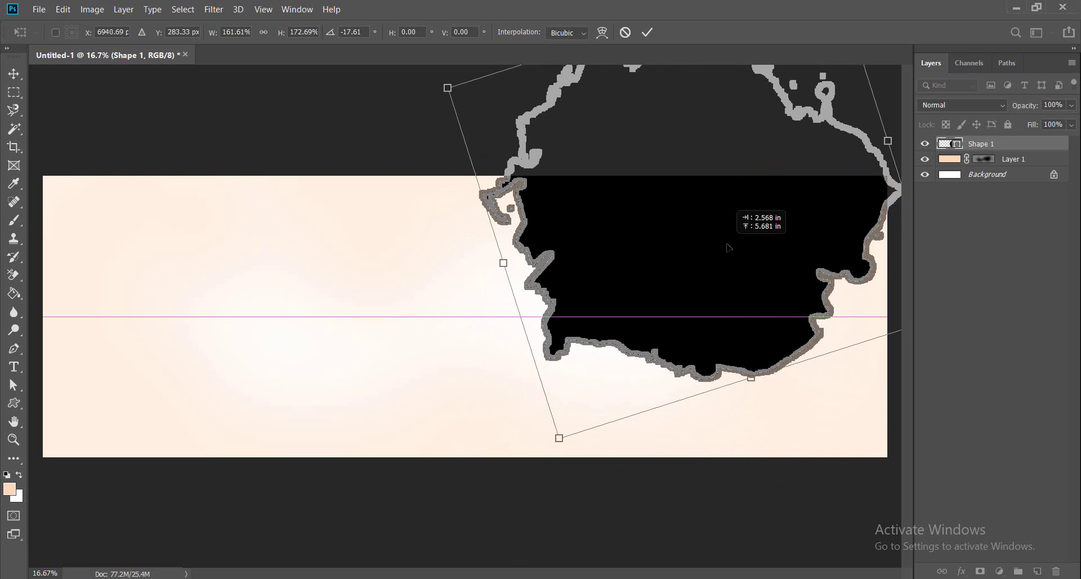
pyautogui.press('Return')
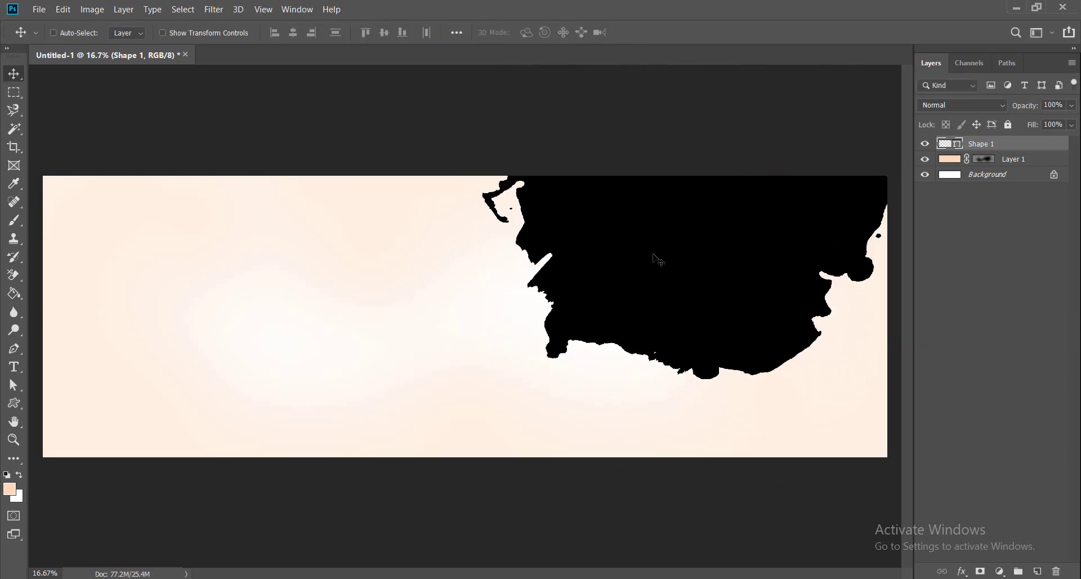
# Duplicate Shape 1, shrink and tilt the copy, and move it to the banner's left side.
pyautogui.rightClick(722, 313)
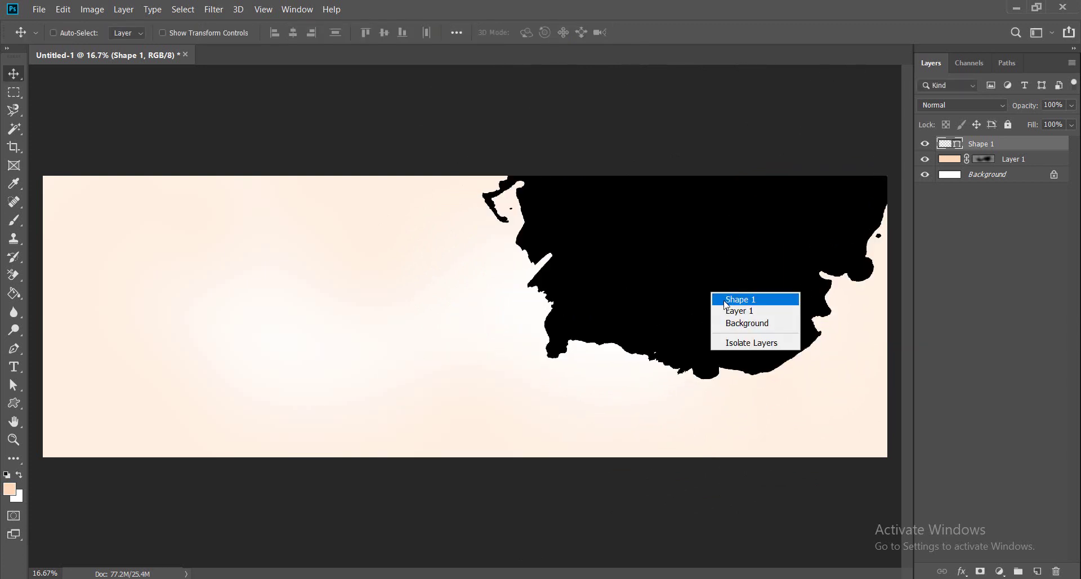
pyautogui.click(741, 300)
pyautogui.moveTo(739, 304); pyautogui.dragTo(747, 304)
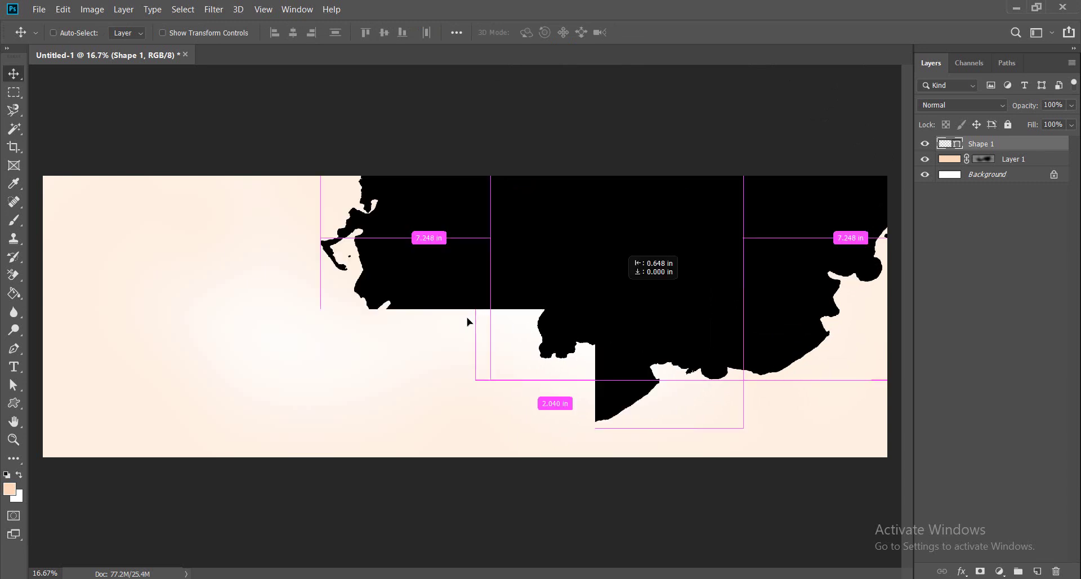
pyautogui.keyDown('alt'); pyautogui.moveTo(793, 251); pyautogui.dragTo(472, 326); pyautogui.keyUp('alt')
pyautogui.hotkey('ctrl', 't')
pyautogui.moveTo(589, 457); pyautogui.dragTo(491, 354)
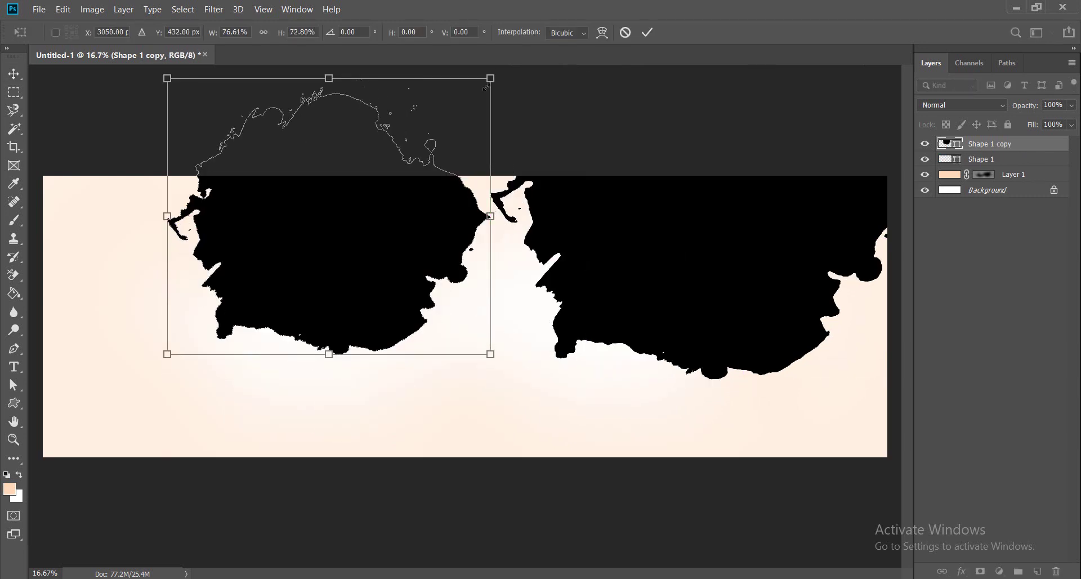
pyautogui.moveTo(487, 88); pyautogui.dragTo(428, 130)
pyautogui.press('Return')
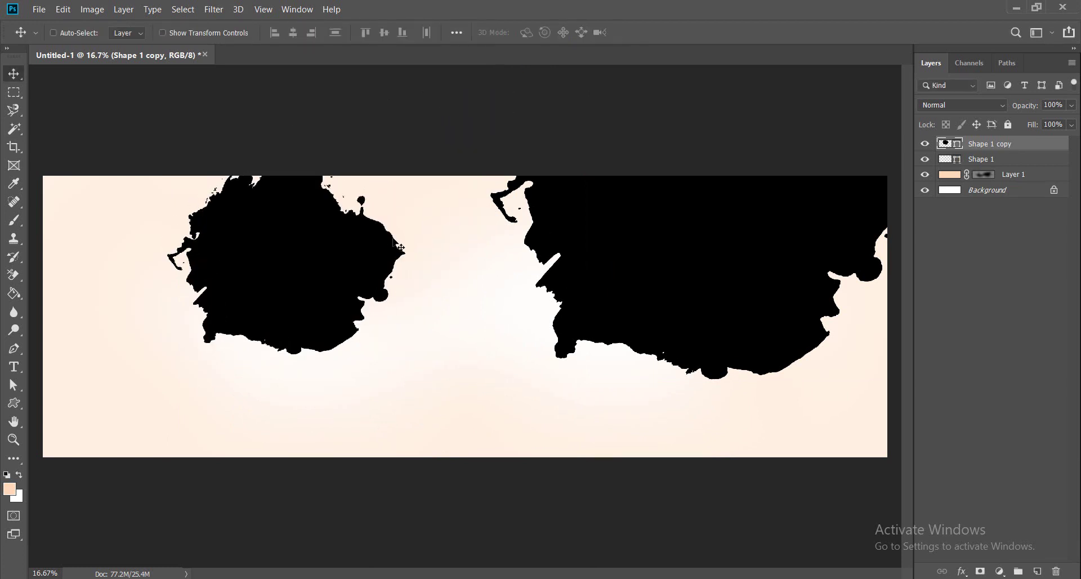
pyautogui.moveTo(398, 246)
pyautogui.mouseDown()
pyautogui.moveTo(294, 276)
pyautogui.moveTo(283, 290)
pyautogui.mouseUp()
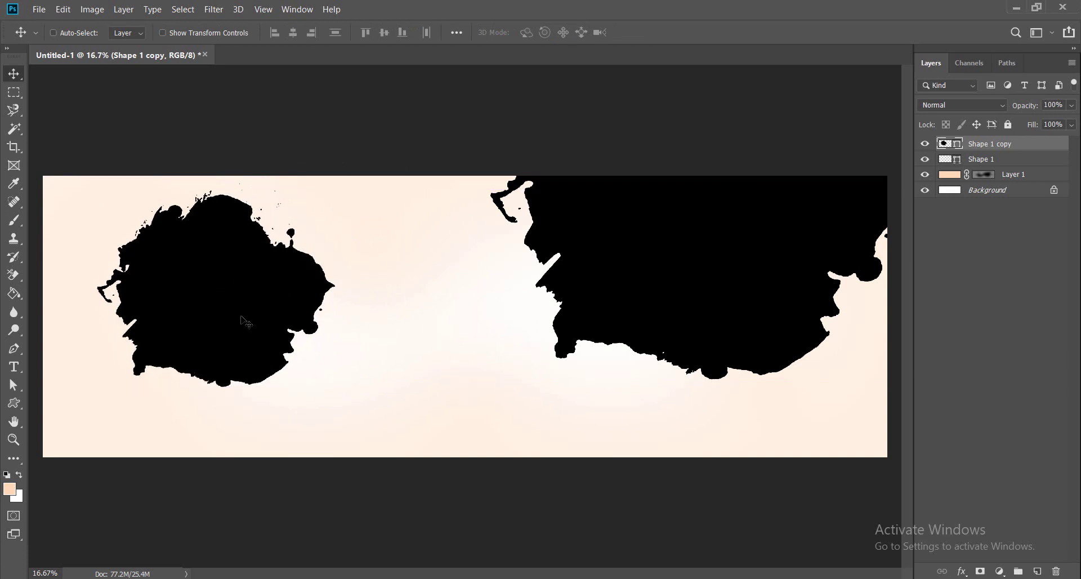
# Draw black Rectangle 1 below the banner centre between the two splashes.
pyautogui.rightClick(18, 400)
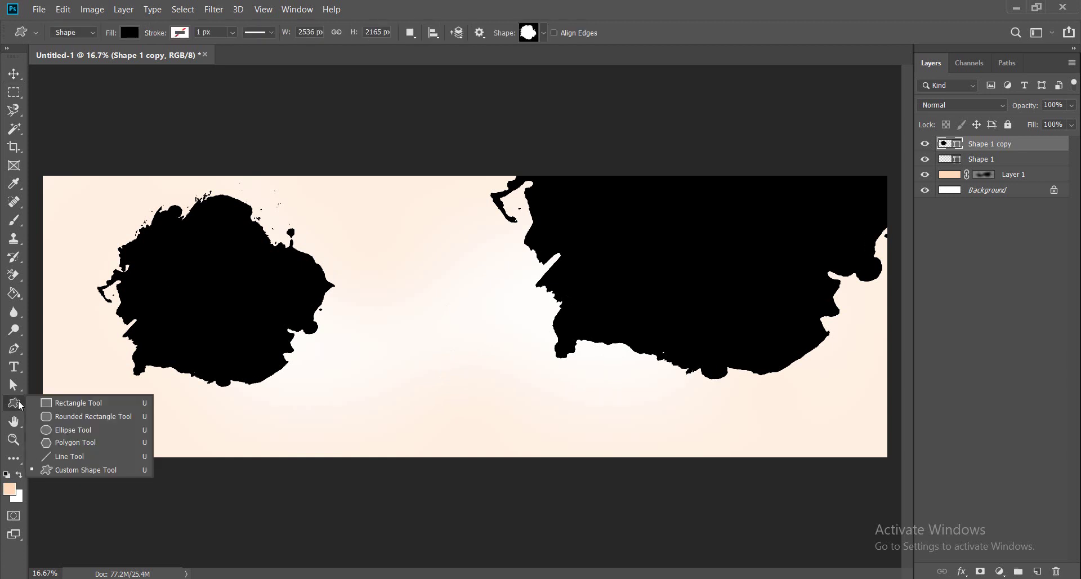
pyautogui.click(67, 404)
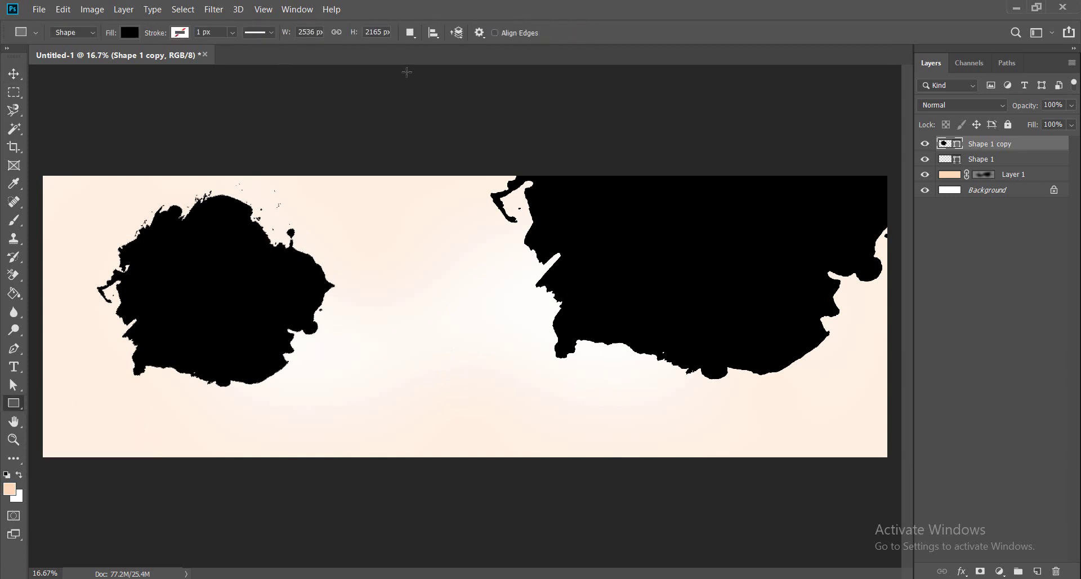
pyautogui.moveTo(361, 313); pyautogui.dragTo(540, 414)
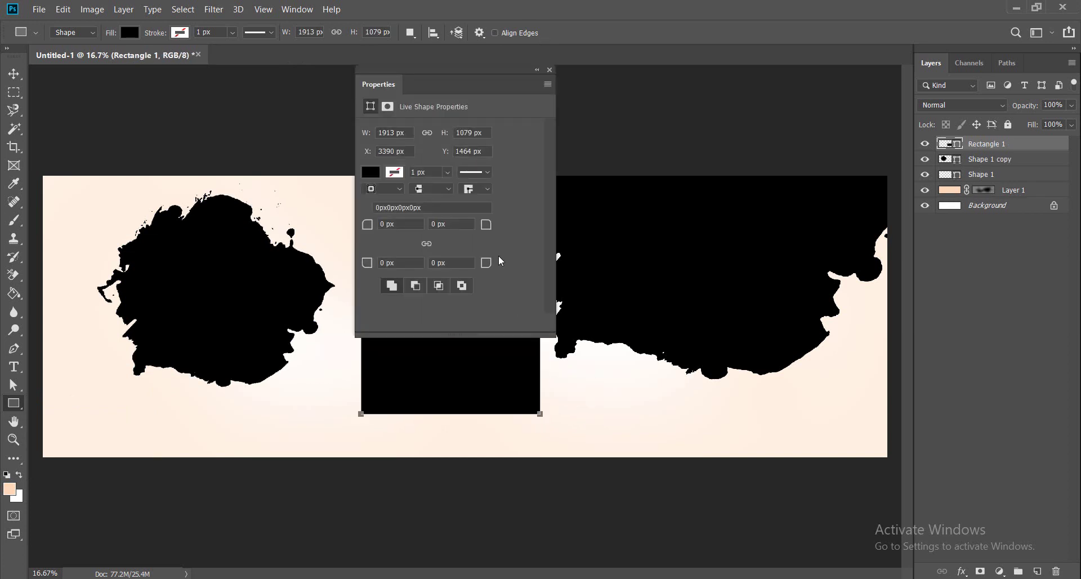
pyautogui.click(549, 70)
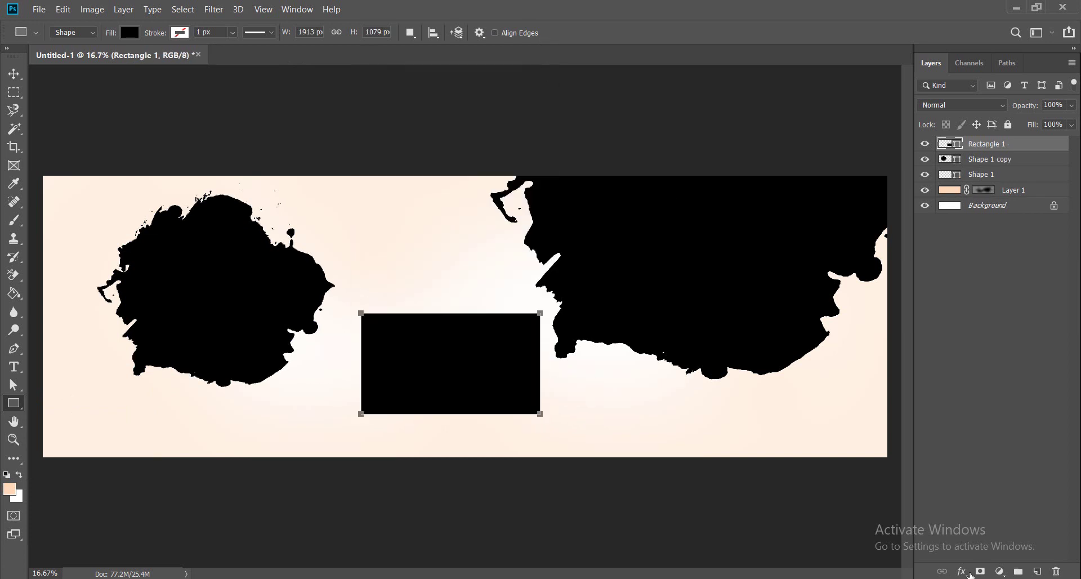
pyautogui.click(962, 571)
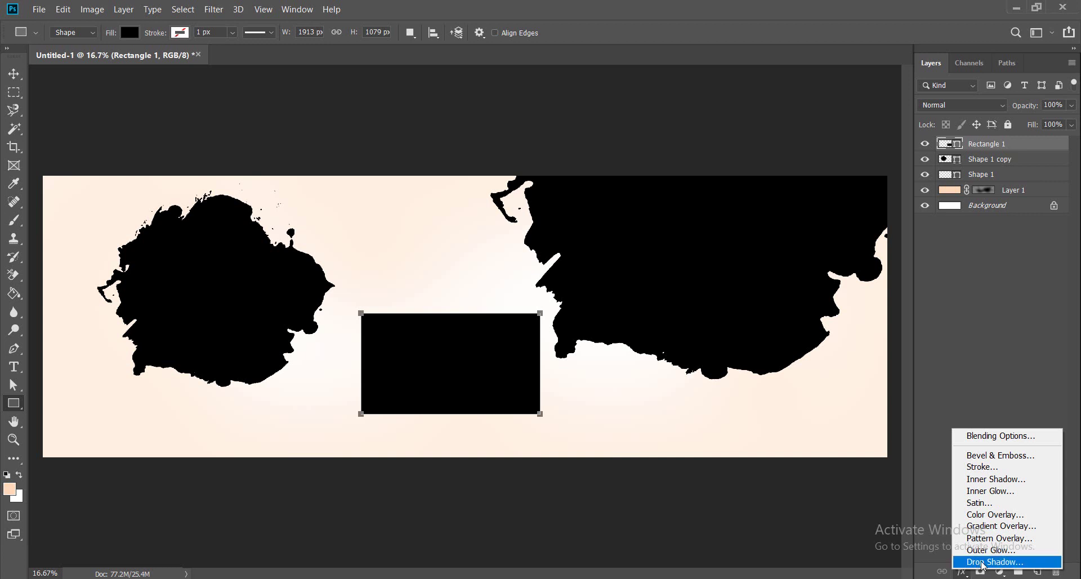
# Add a 38 px inside stroke to Rectangle 1, trying white and light grey.
pyautogui.click(996, 466)
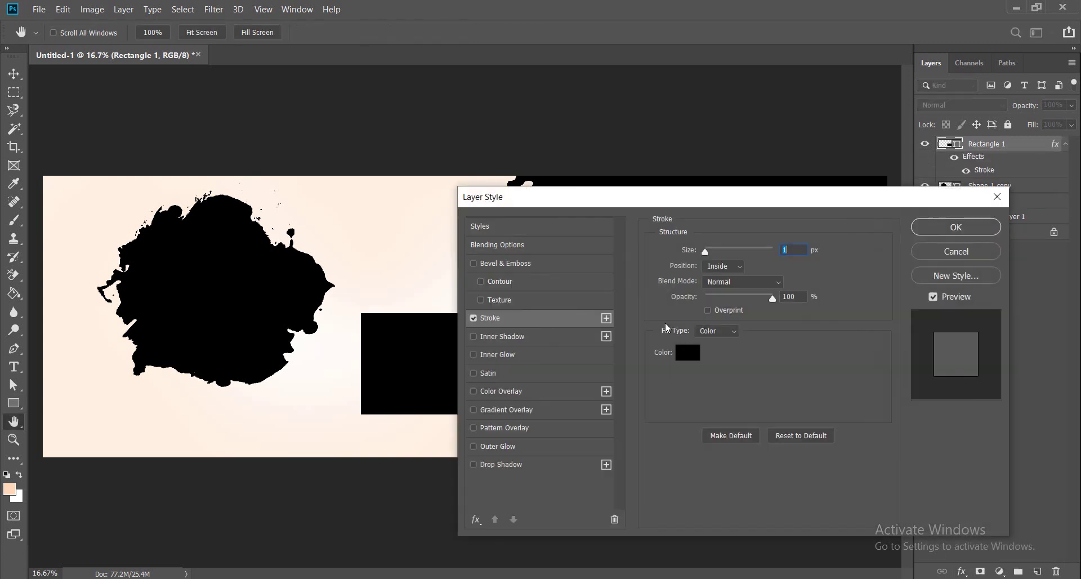
pyautogui.click(689, 350)
pyautogui.write('ffffff')
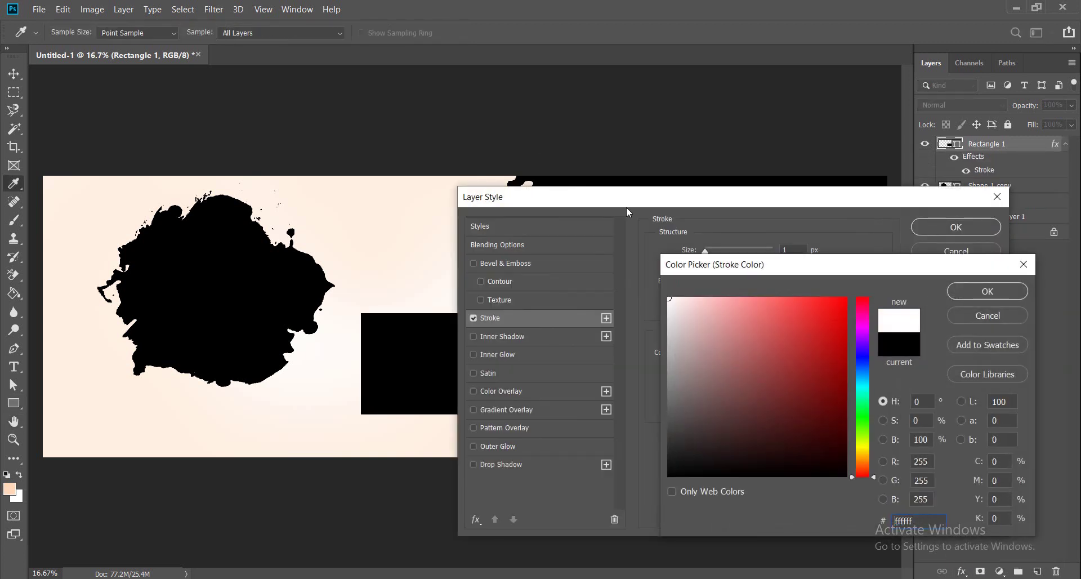
pyautogui.click(1001, 291)
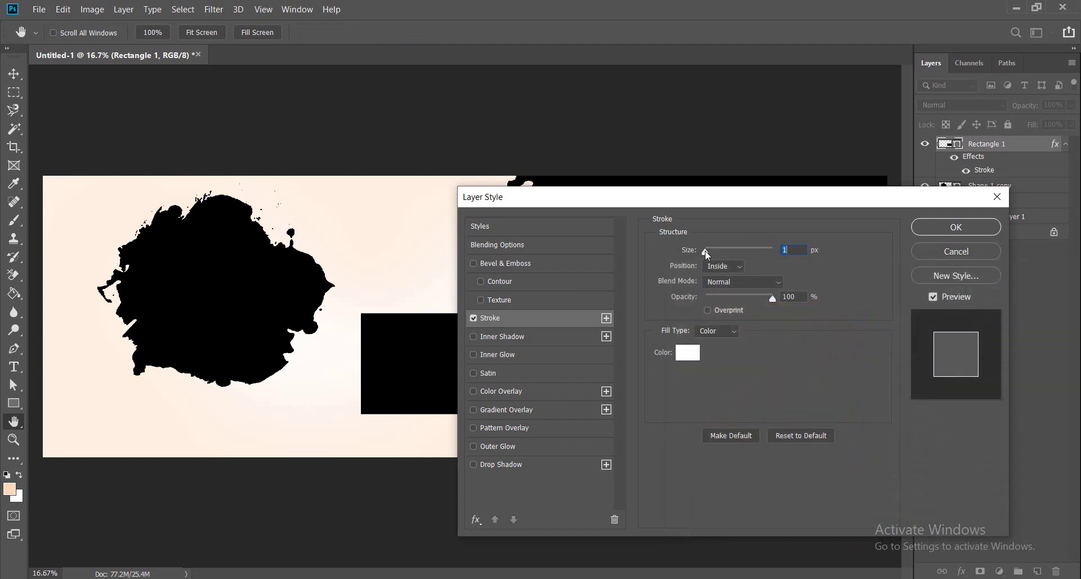
pyautogui.moveTo(708, 251); pyautogui.dragTo(719, 251)
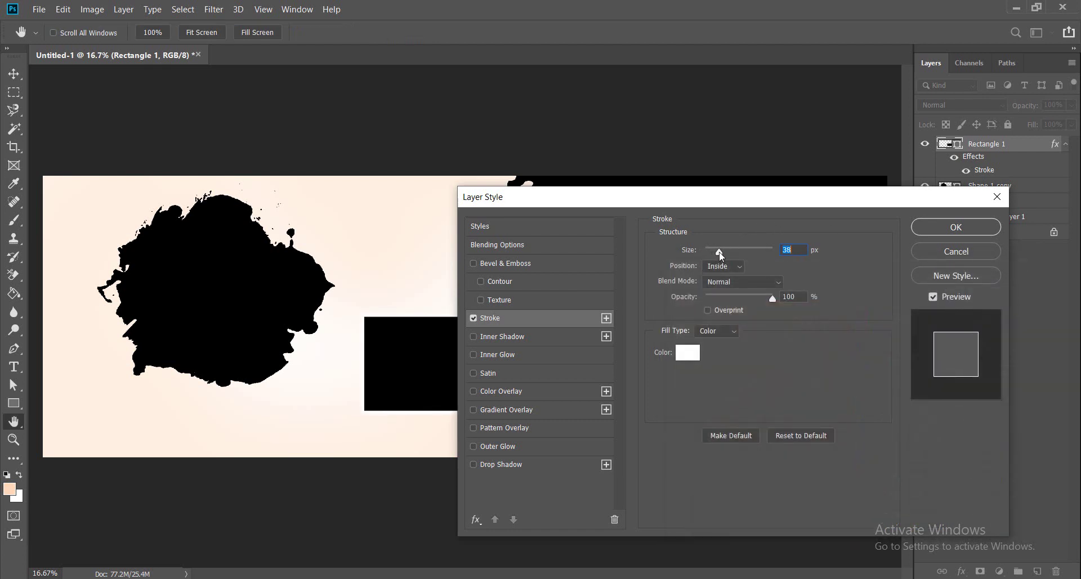
pyautogui.click(694, 350)
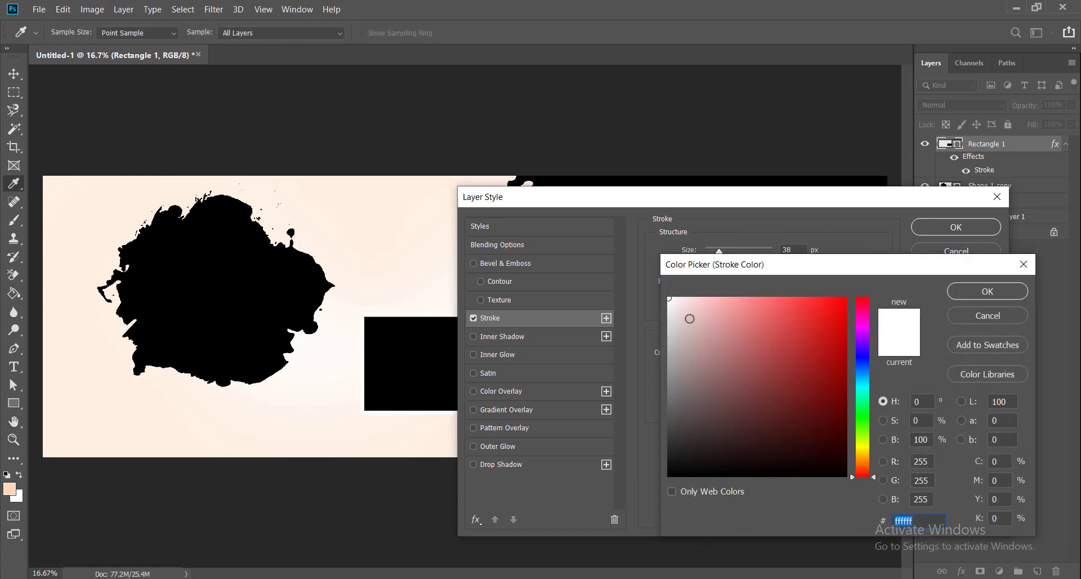
pyautogui.moveTo(689, 319); pyautogui.dragTo(652, 314)
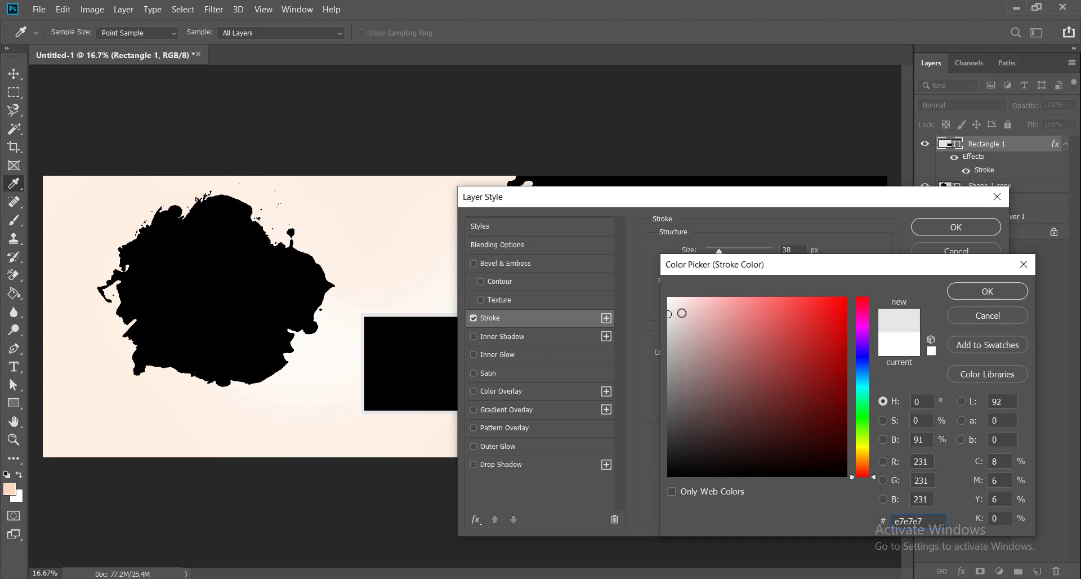
pyautogui.click(988, 291)
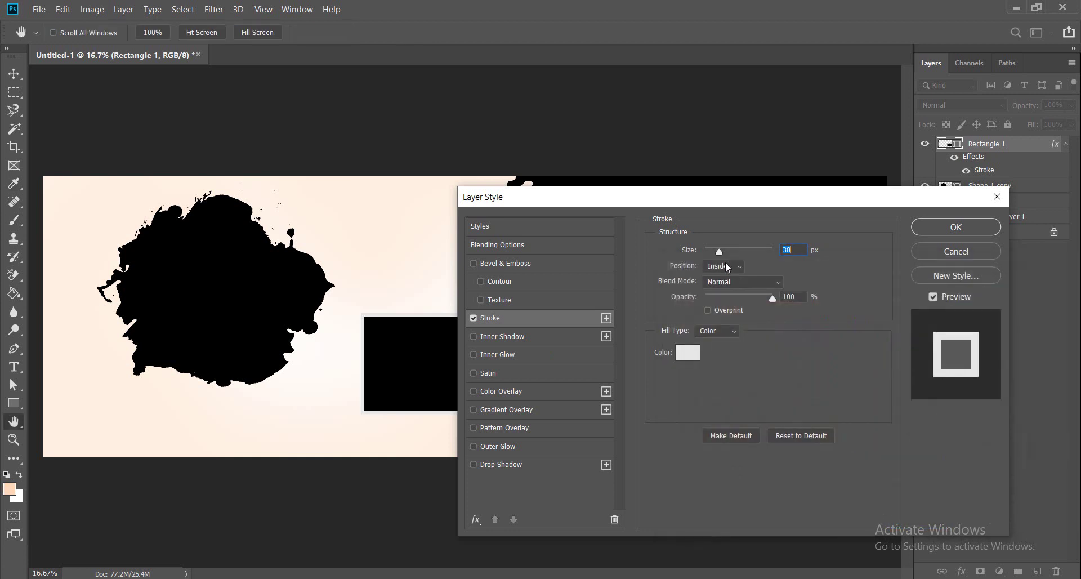
# Settle the stroke on white and add a 9 px drop shadow.
pyautogui.moveTo(648, 204); pyautogui.dragTo(719, 126)
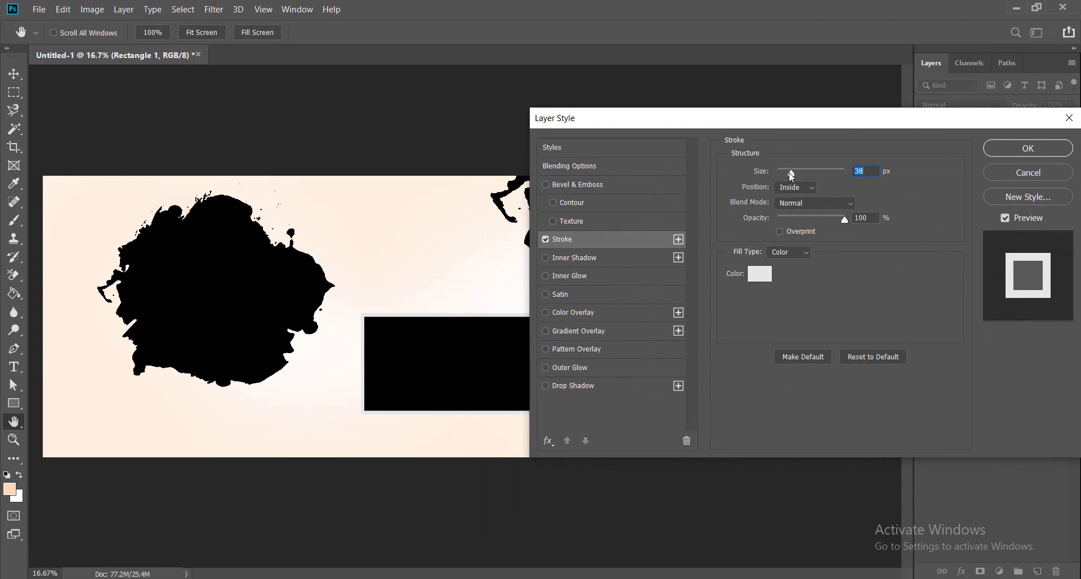
pyautogui.moveTo(790, 173); pyautogui.dragTo(792, 172)
pyautogui.click(760, 274)
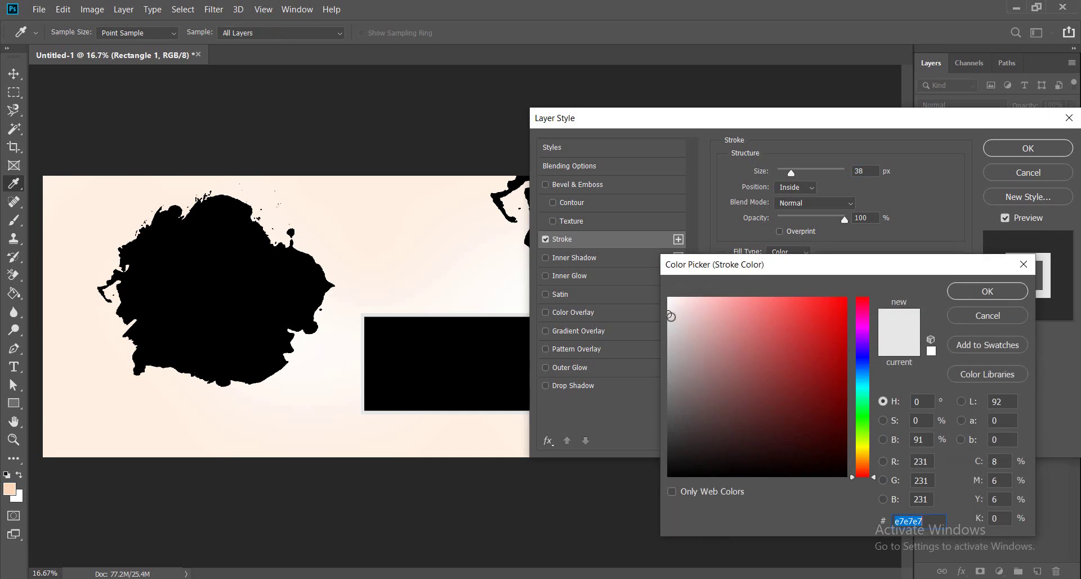
pyautogui.moveTo(671, 316); pyautogui.dragTo(672, 303)
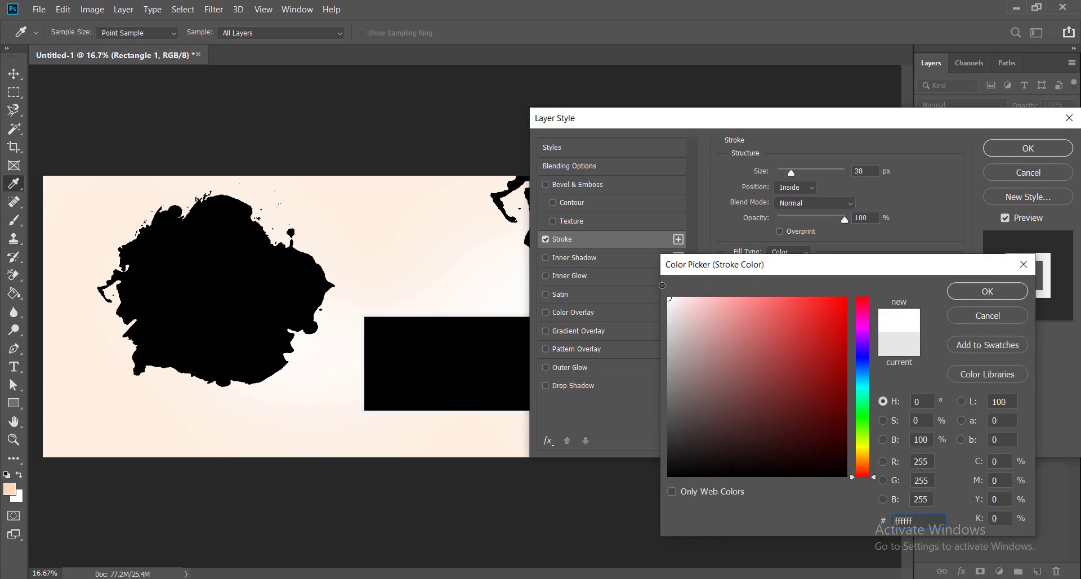
pyautogui.click(988, 291)
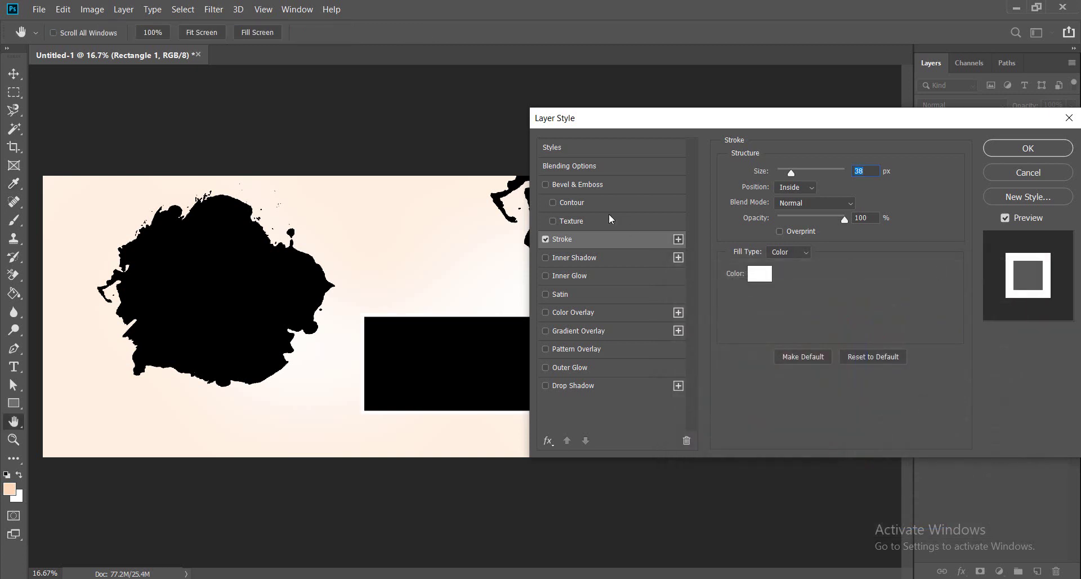
pyautogui.click(585, 382)
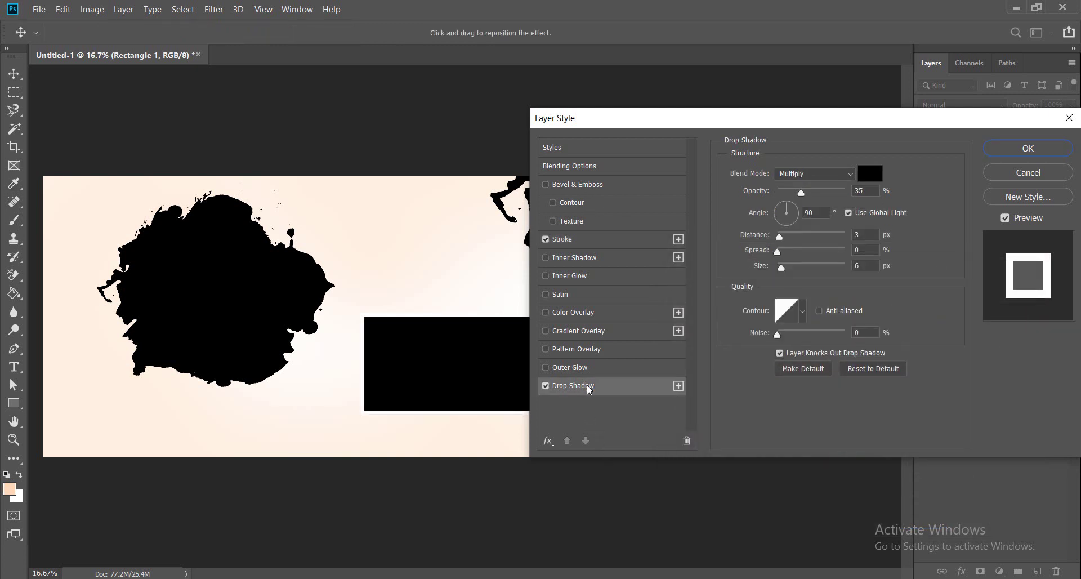
pyautogui.moveTo(784, 268); pyautogui.dragTo(783, 269)
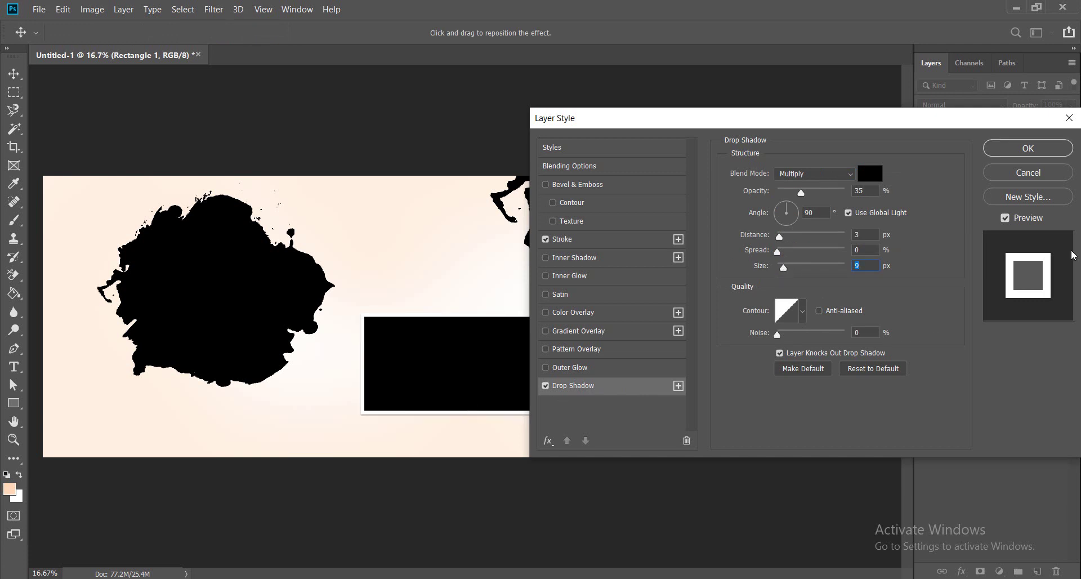
pyautogui.click(1024, 152)
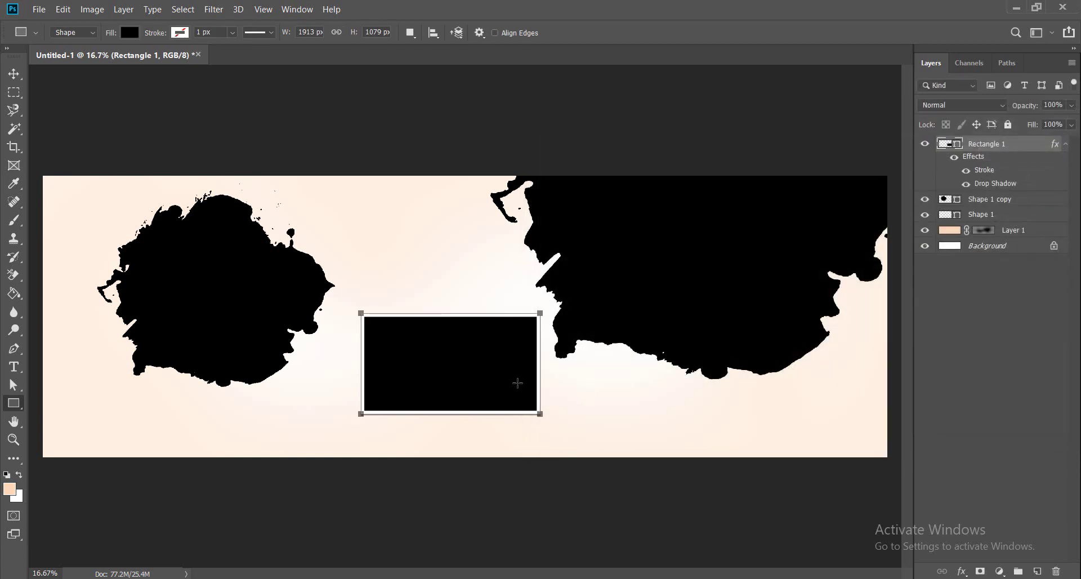
# Draw Rectangle 2, rasterize it, and tuck it behind Rectangle 1 toward the lower left.
pyautogui.click(14, 74)
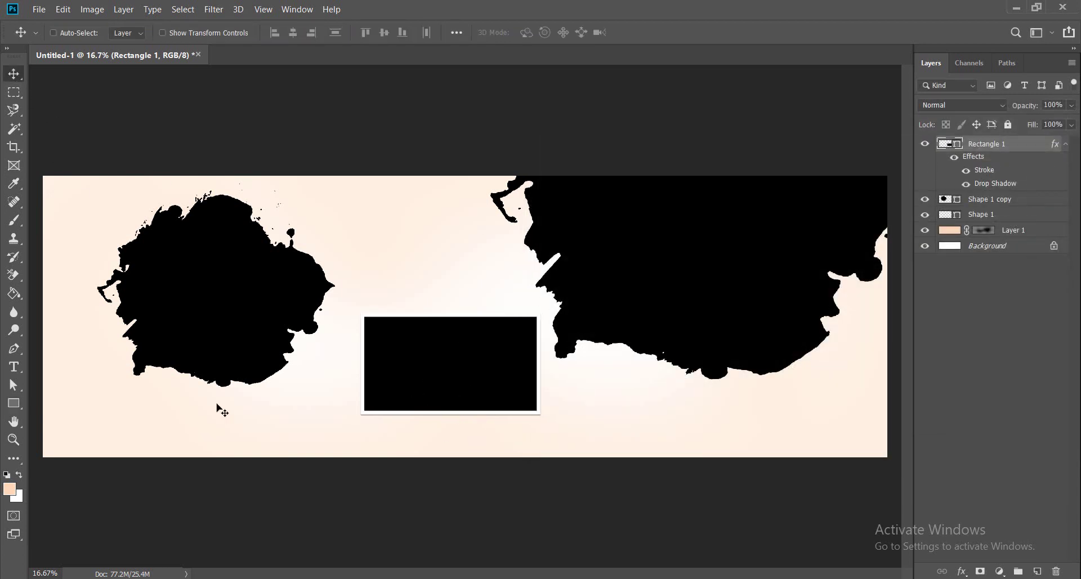
pyautogui.click(15, 403)
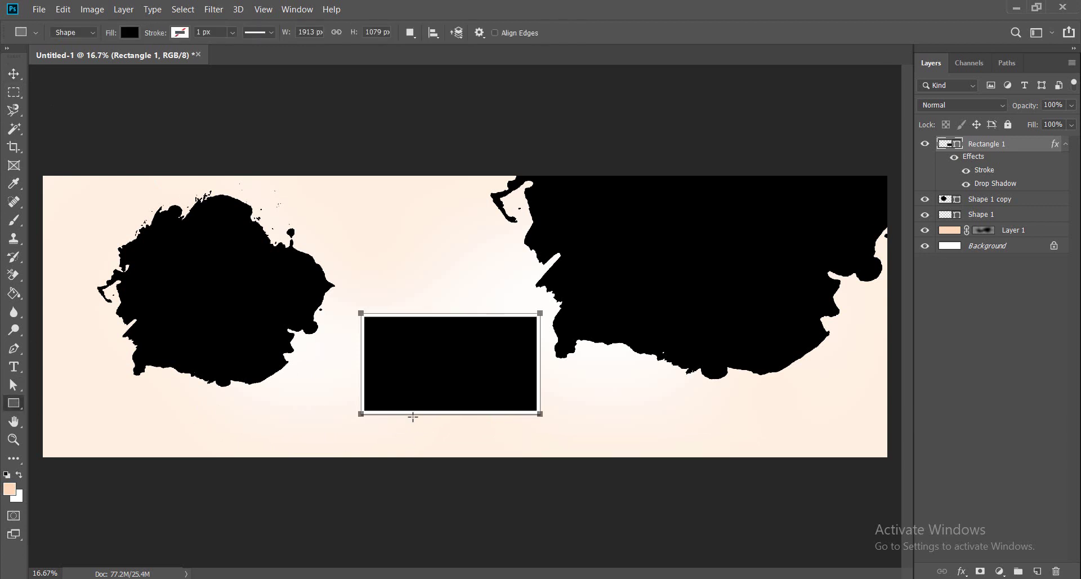
pyautogui.moveTo(331, 382); pyautogui.dragTo(467, 443)
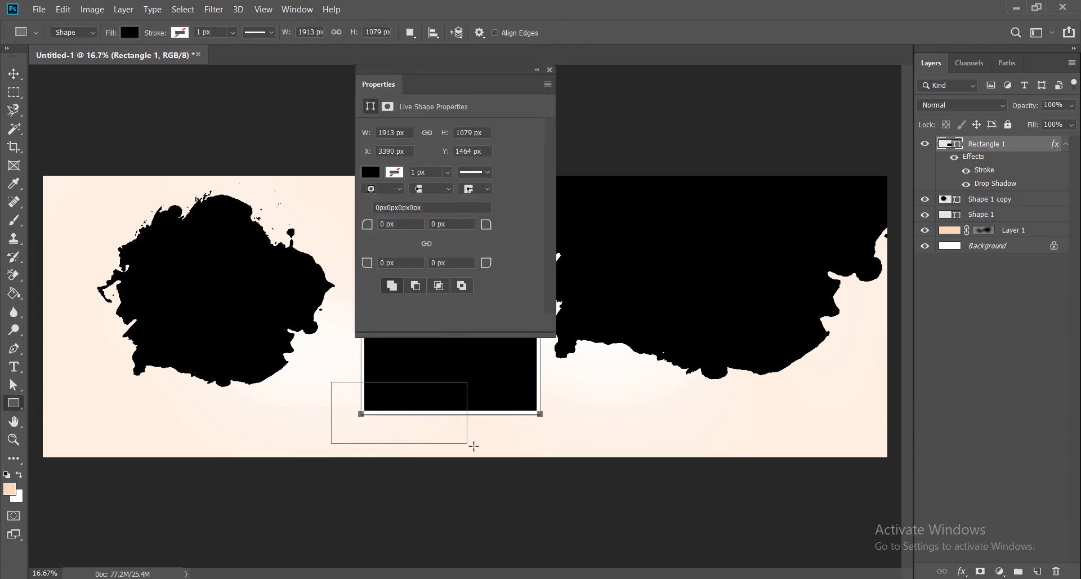
pyautogui.click(549, 71)
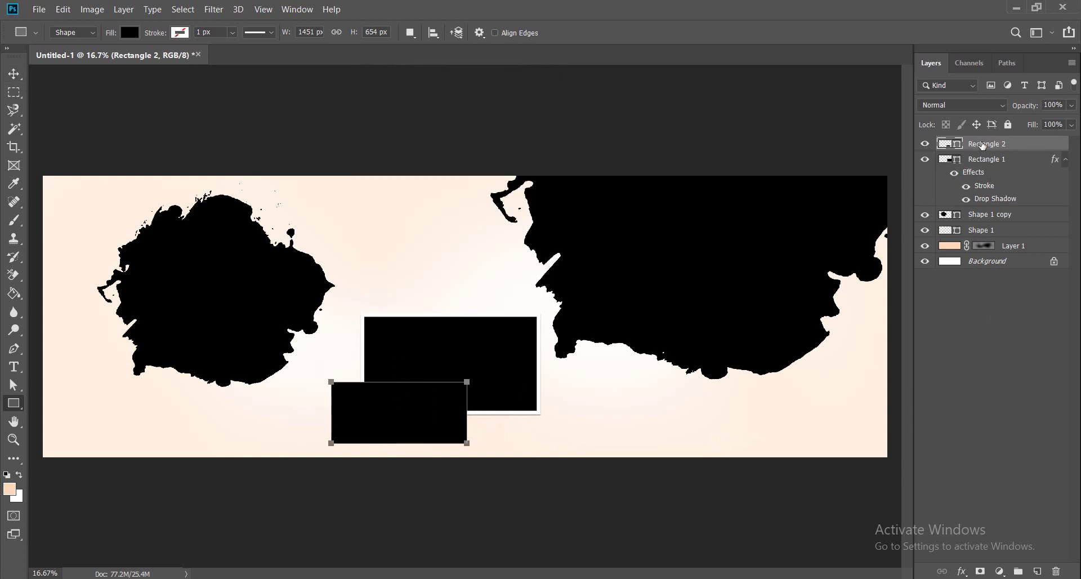
pyautogui.rightClick(983, 146)
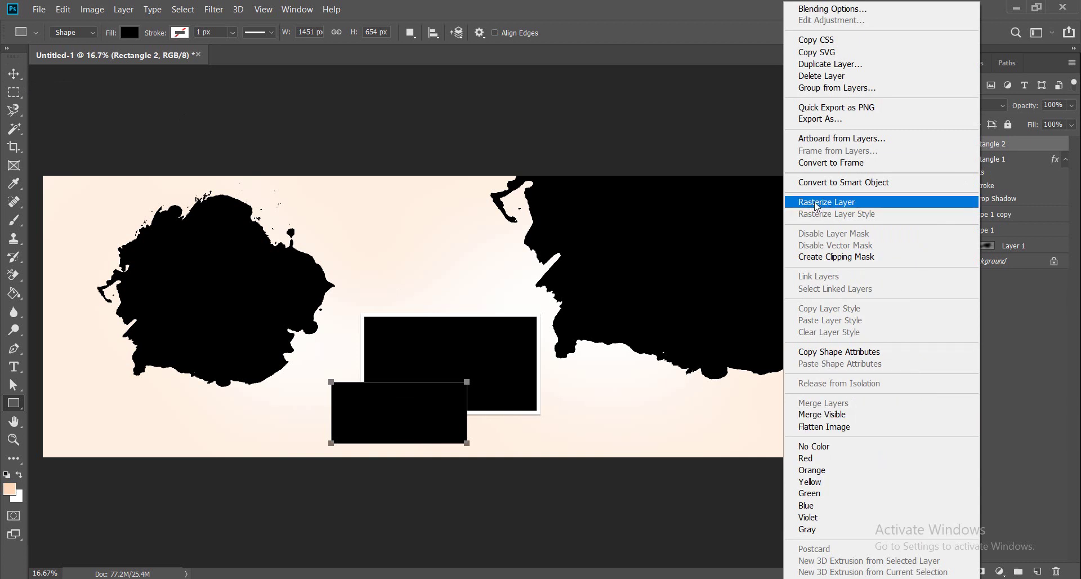
pyautogui.click(817, 204)
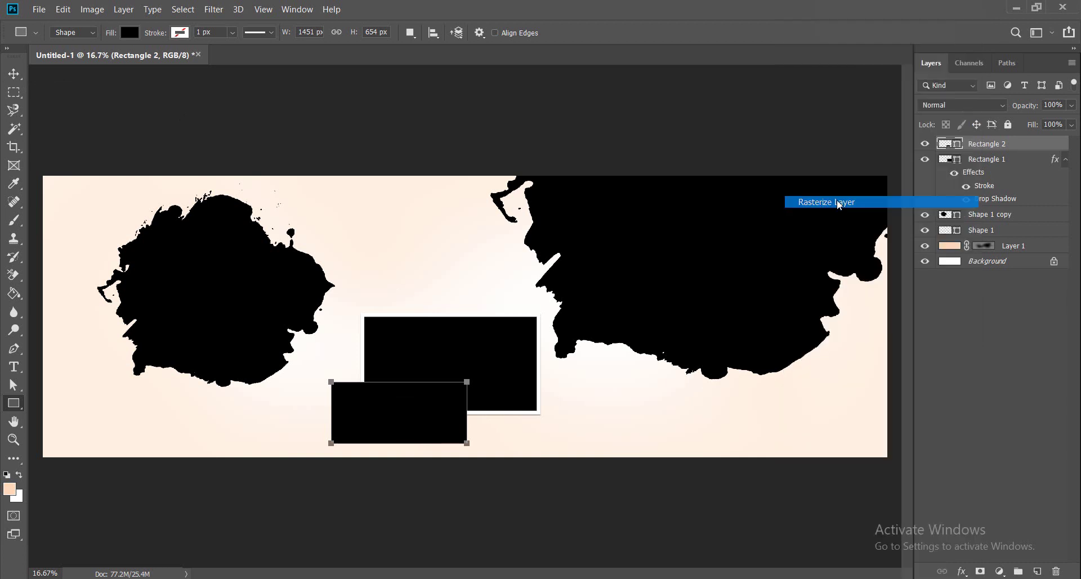
pyautogui.click(15, 75)
pyautogui.moveTo(396, 421); pyautogui.dragTo(419, 391)
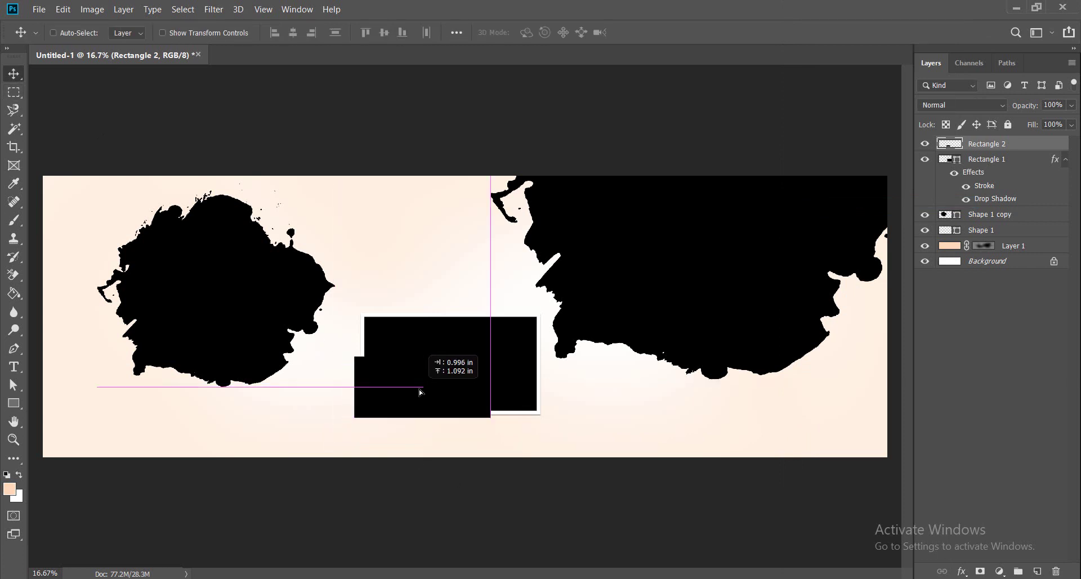
pyautogui.hotkey('ctrl', '[')
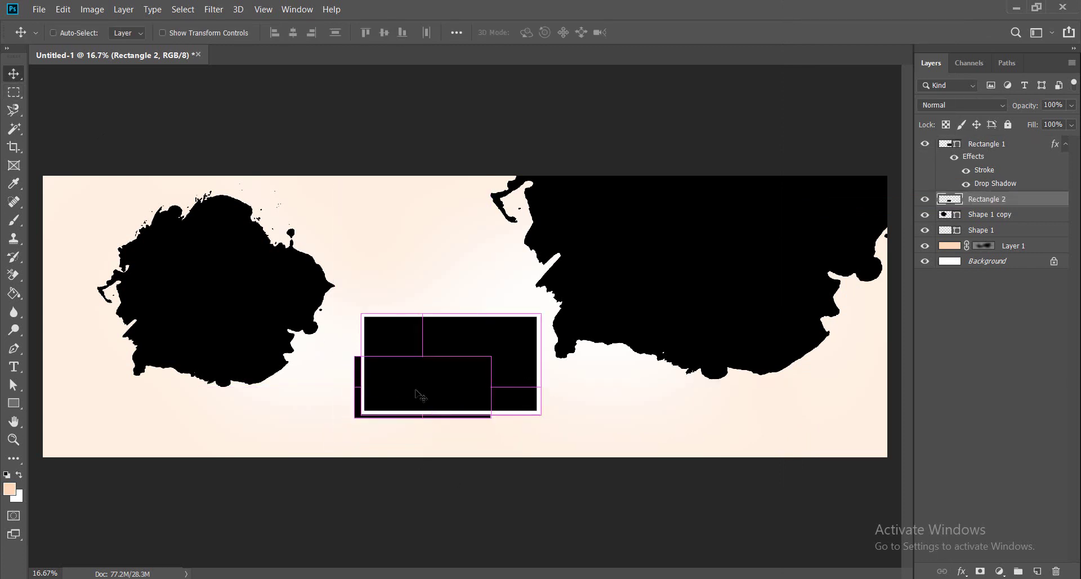
# Apply a 47-pixel Gaussian Blur to Rectangle 2.
pyautogui.click(215, 12)
pyautogui.moveTo(245, 159)
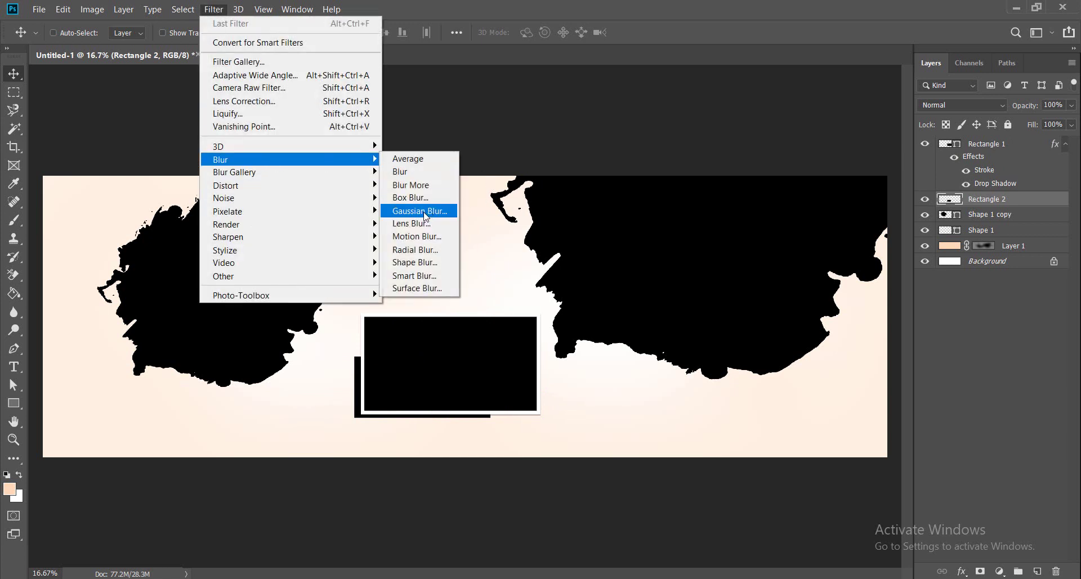
pyautogui.click(428, 211)
pyautogui.moveTo(602, 309); pyautogui.dragTo(670, 314)
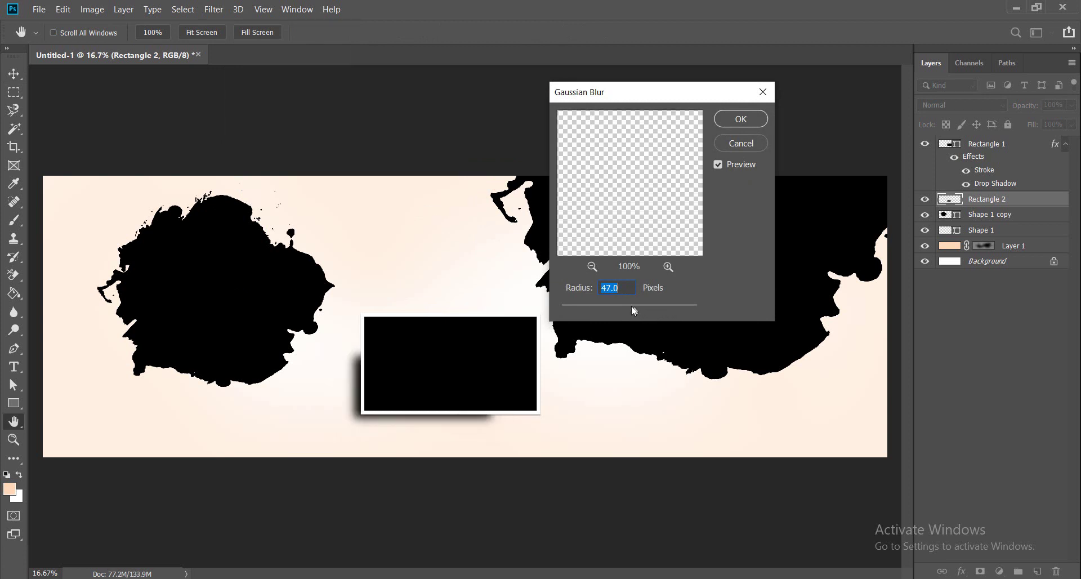
pyautogui.click(741, 119)
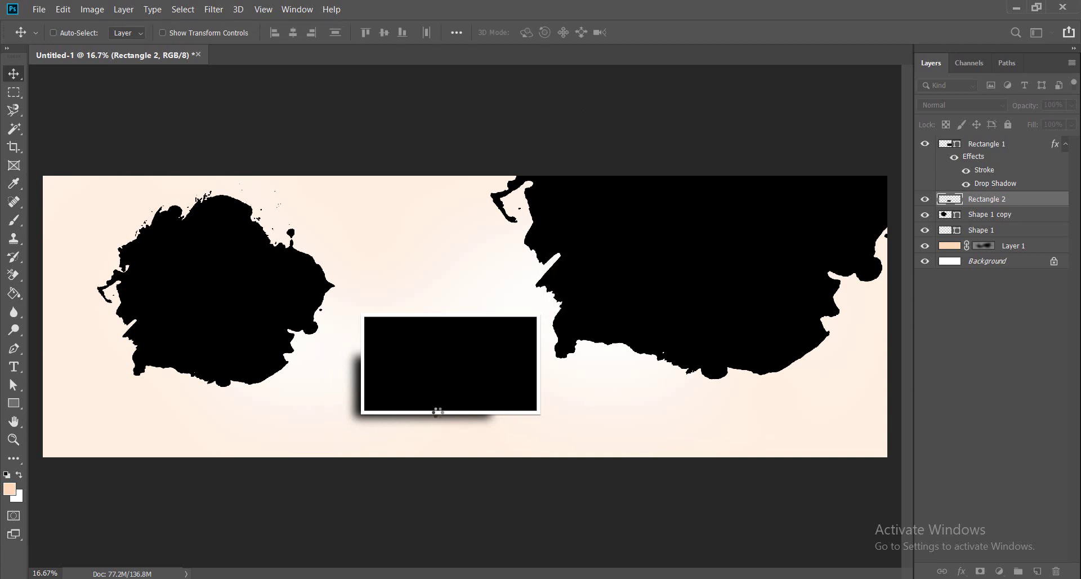
# Warp the blurred Rectangle 2 shadow so its lower-left corner curls down below the frame.
pyautogui.hotkey('ctrl', 't')
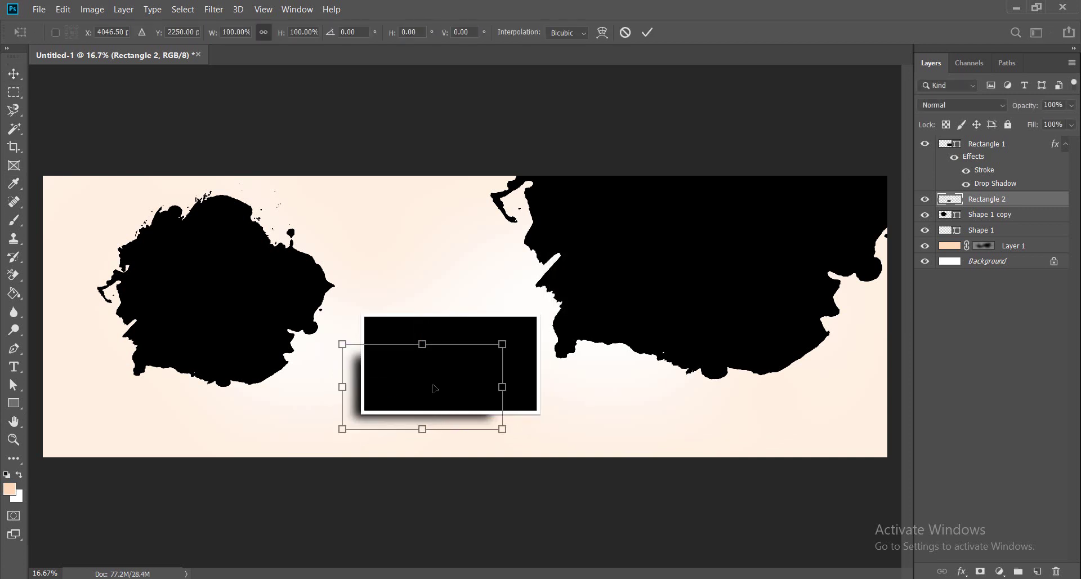
pyautogui.moveTo(434, 387); pyautogui.dragTo(437, 387)
pyautogui.rightClick(438, 386)
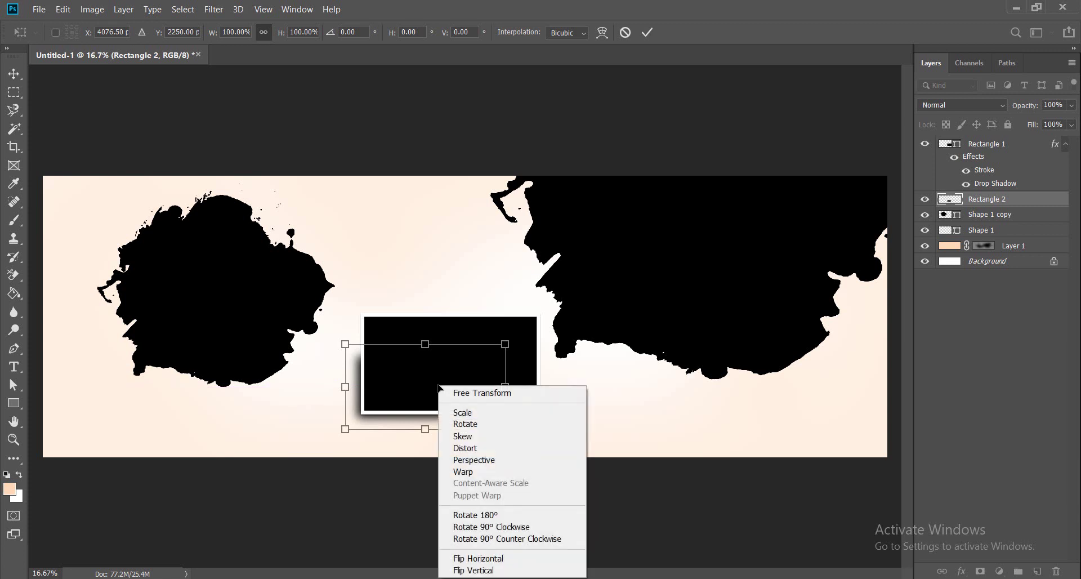
pyautogui.click(465, 472)
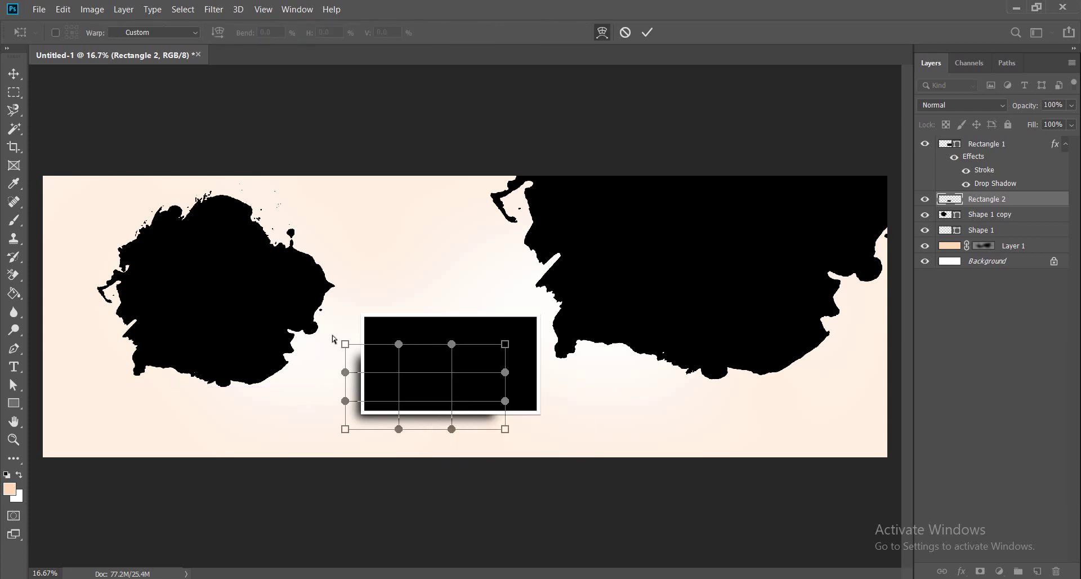
pyautogui.moveTo(346, 344); pyautogui.dragTo(365, 325)
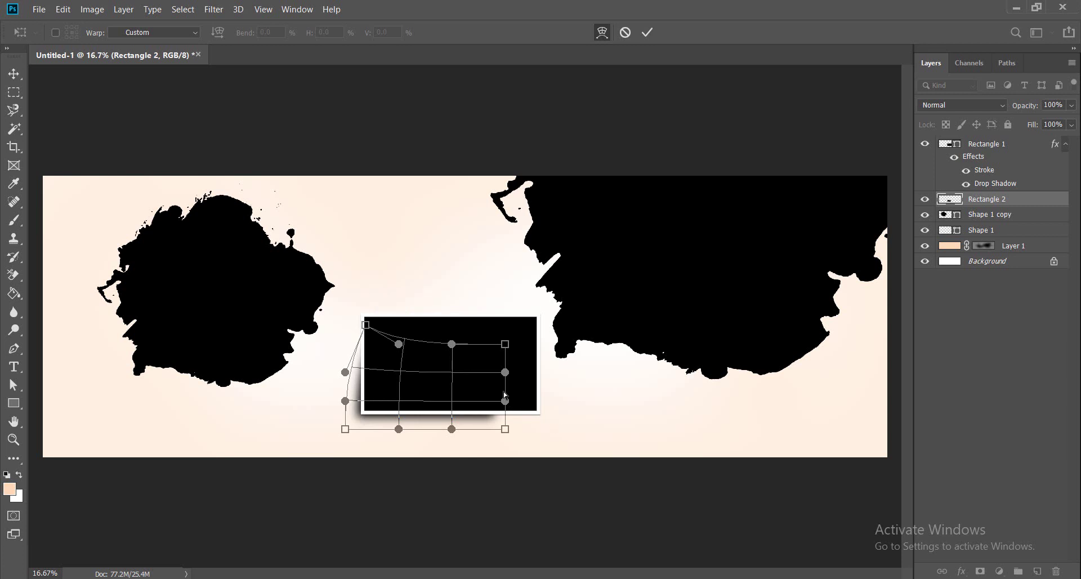
pyautogui.moveTo(505, 401); pyautogui.dragTo(497, 354)
pyautogui.moveTo(506, 429); pyautogui.dragTo(510, 420)
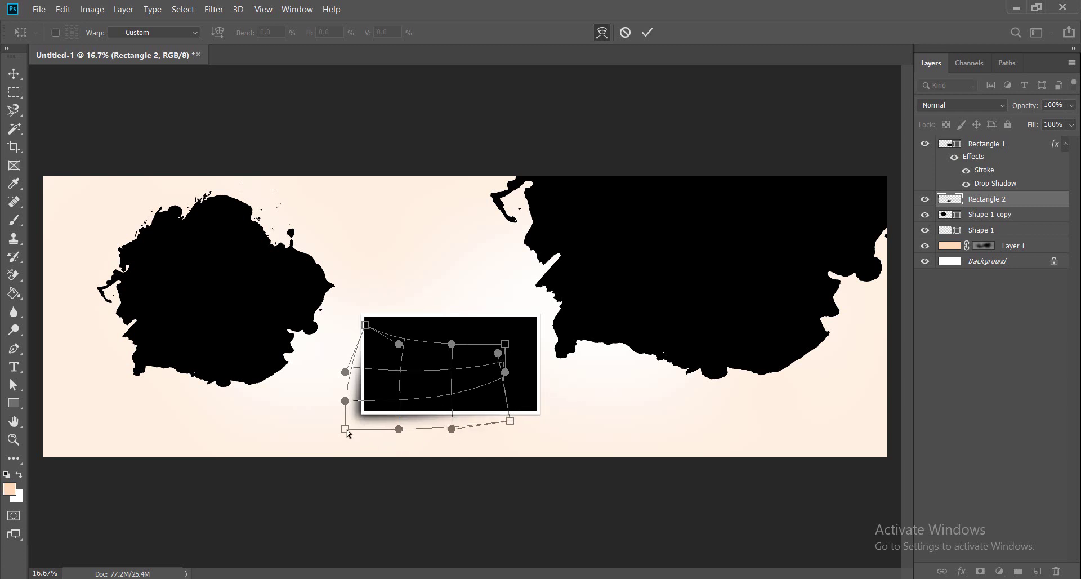
pyautogui.moveTo(346, 429); pyautogui.dragTo(346, 446)
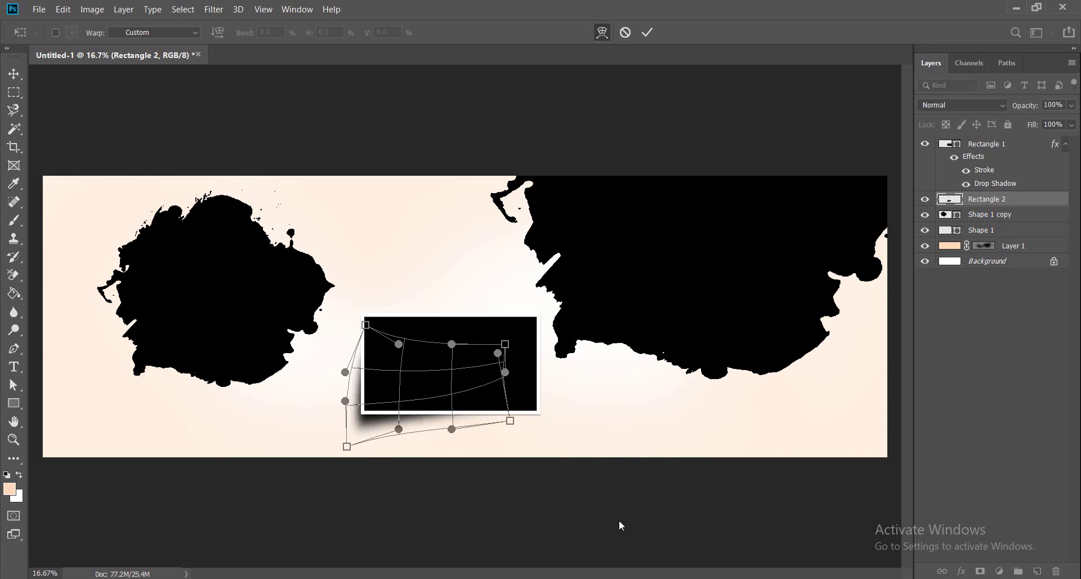
pyautogui.press('Escape')
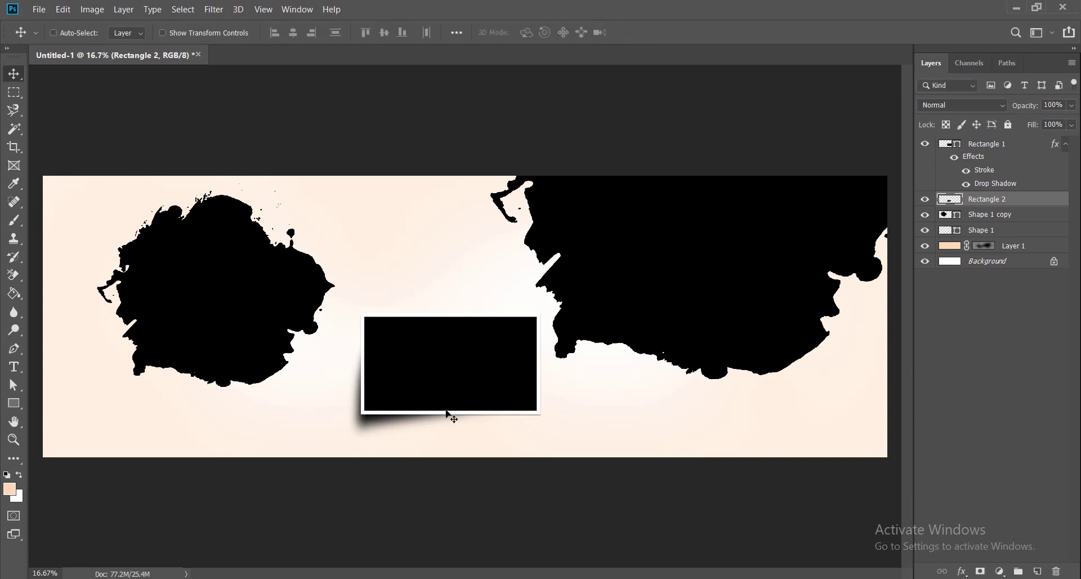
# Group frame and shadow as Group 1, move it onto the left splash, and copy it up-right.
pyautogui.keyDown('ctrl'); pyautogui.keyDown('shift'); pyautogui.click(496, 366); pyautogui.keyUp('shift'); pyautogui.keyUp('ctrl')
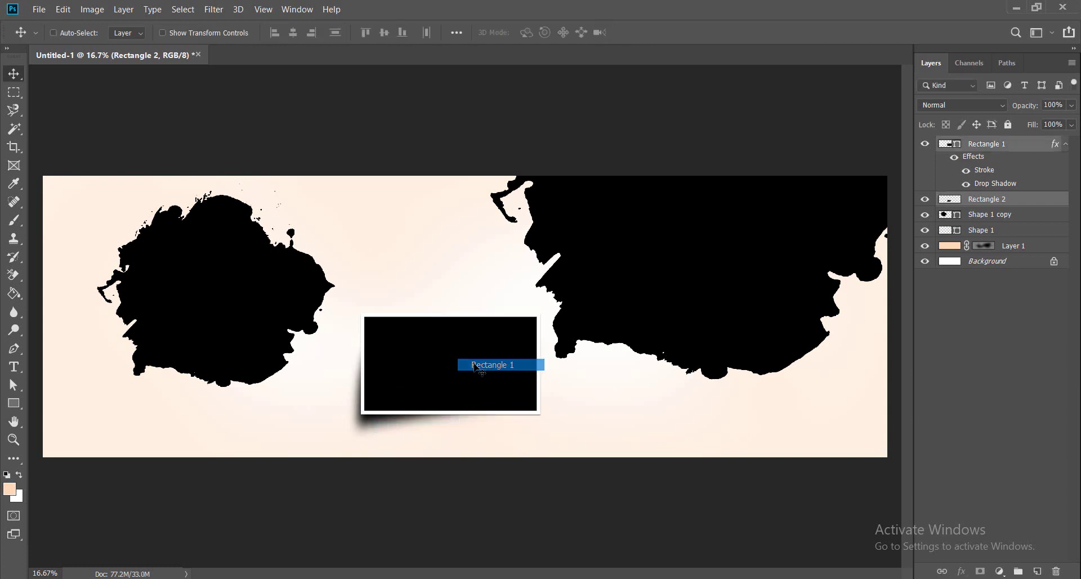
pyautogui.hotkey('ctrl', 'g')
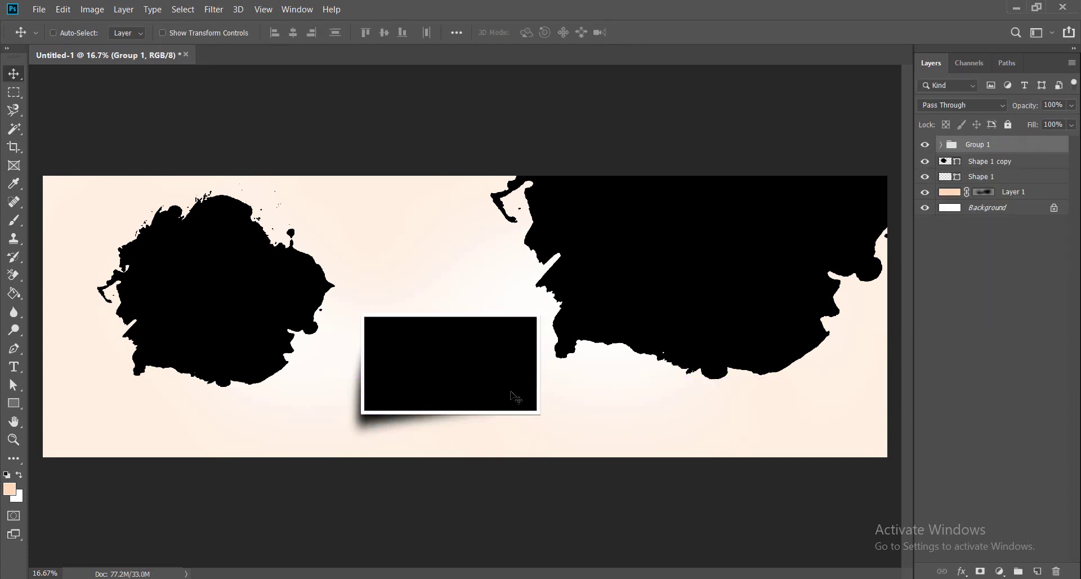
pyautogui.moveTo(483, 368); pyautogui.dragTo(355, 378)
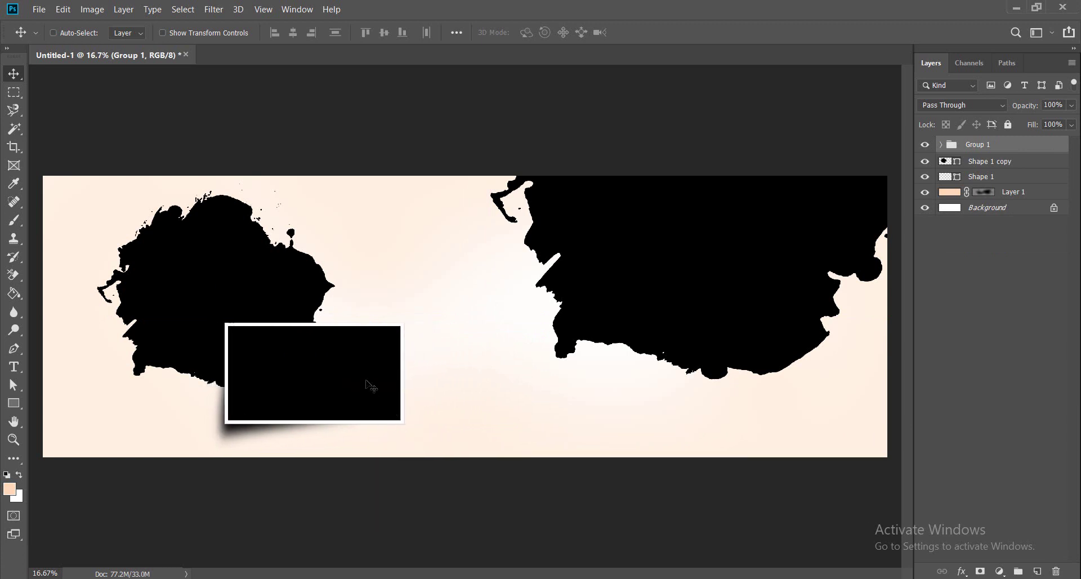
pyautogui.moveTo(377, 403); pyautogui.dragTo(527, 391)
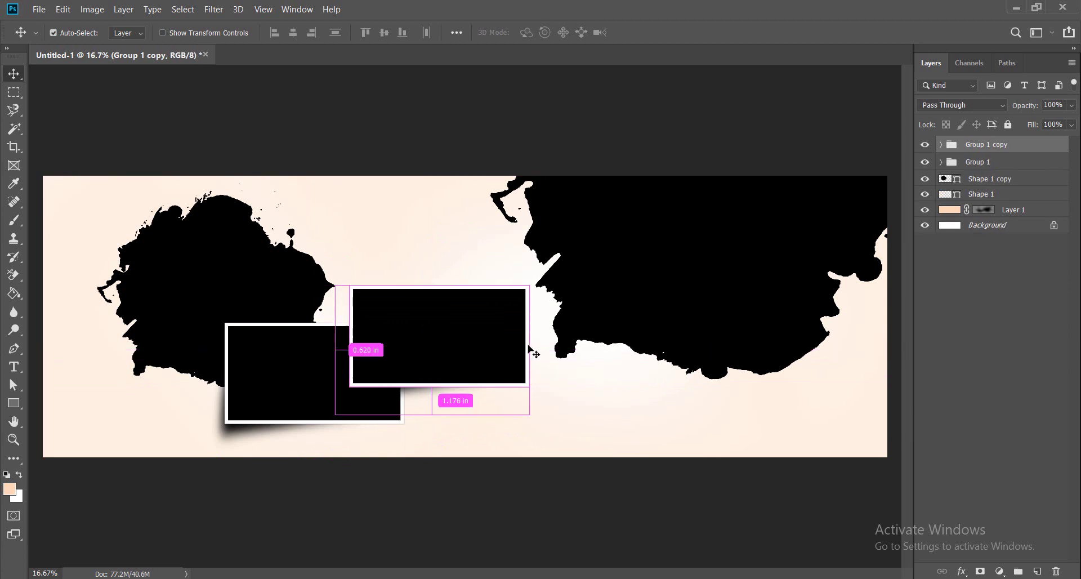
# Narrow the duplicate frame, Group 1 copy, to about 74% width.
pyautogui.hotkey('ctrl', 't')
pyautogui.moveTo(529, 349); pyautogui.dragTo(479, 354)
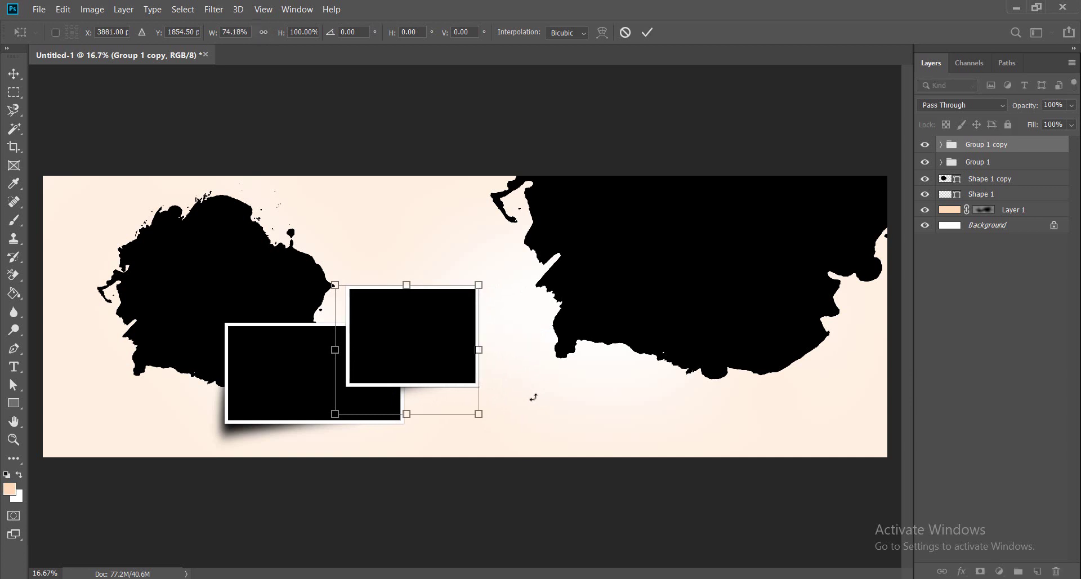
pyautogui.press('Return')
# Tilt the duplicate frame about -17° and nudge it right beside the first frame.
pyautogui.hotkey('ctrl', 't')
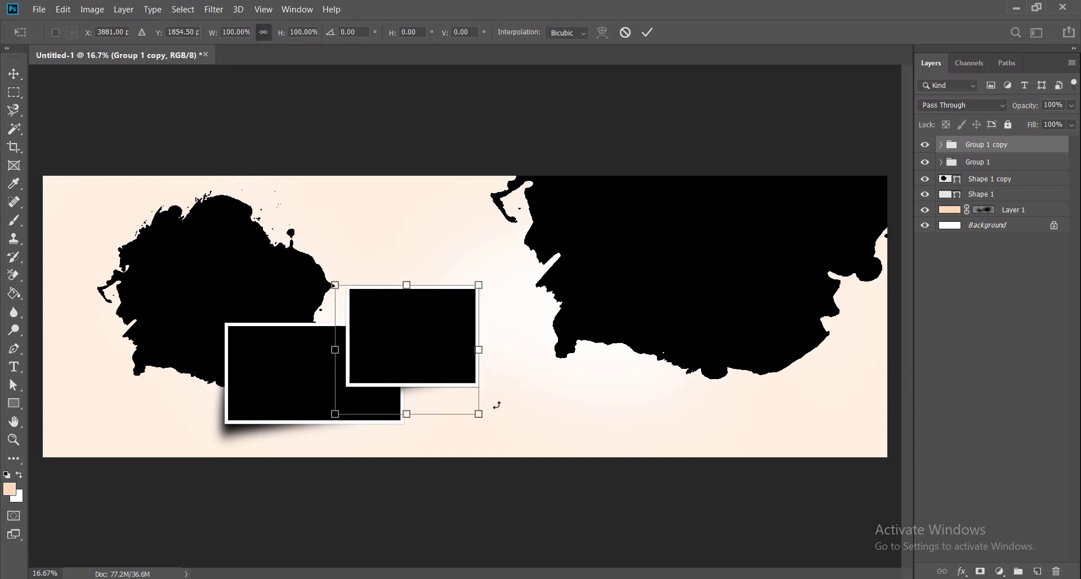
pyautogui.moveTo(518, 415); pyautogui.dragTo(532, 387)
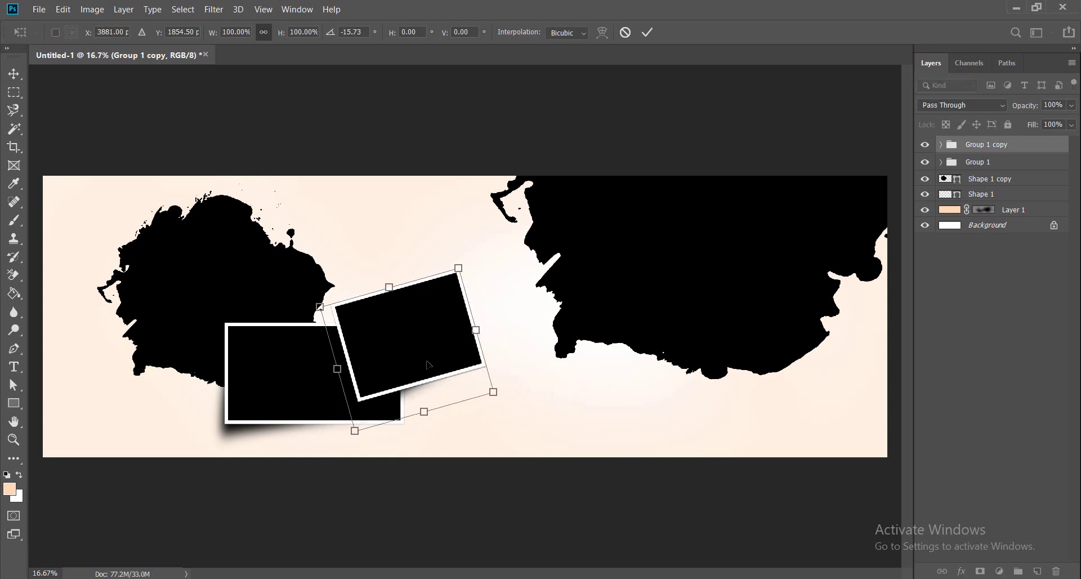
pyautogui.moveTo(428, 364); pyautogui.dragTo(453, 359)
pyautogui.moveTo(558, 415); pyautogui.dragTo(570, 398)
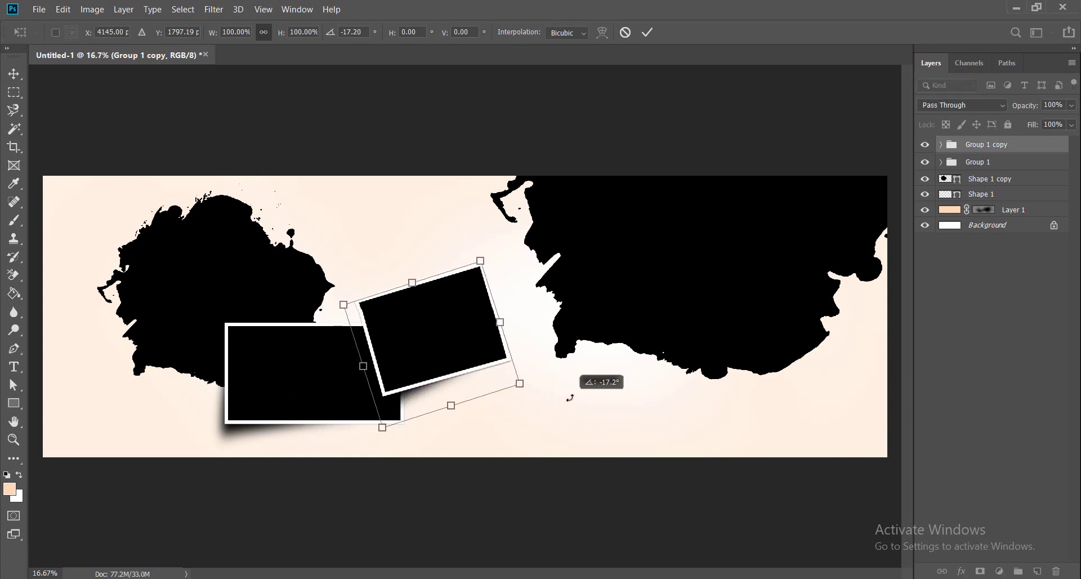
pyautogui.press('Return')
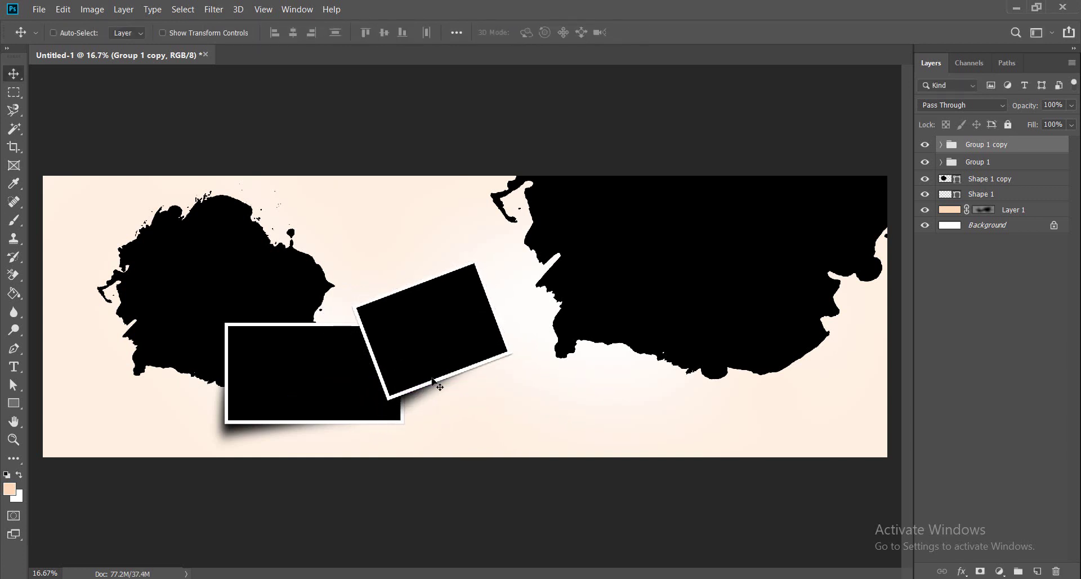
pyautogui.moveTo(433, 380); pyautogui.dragTo(442, 381)
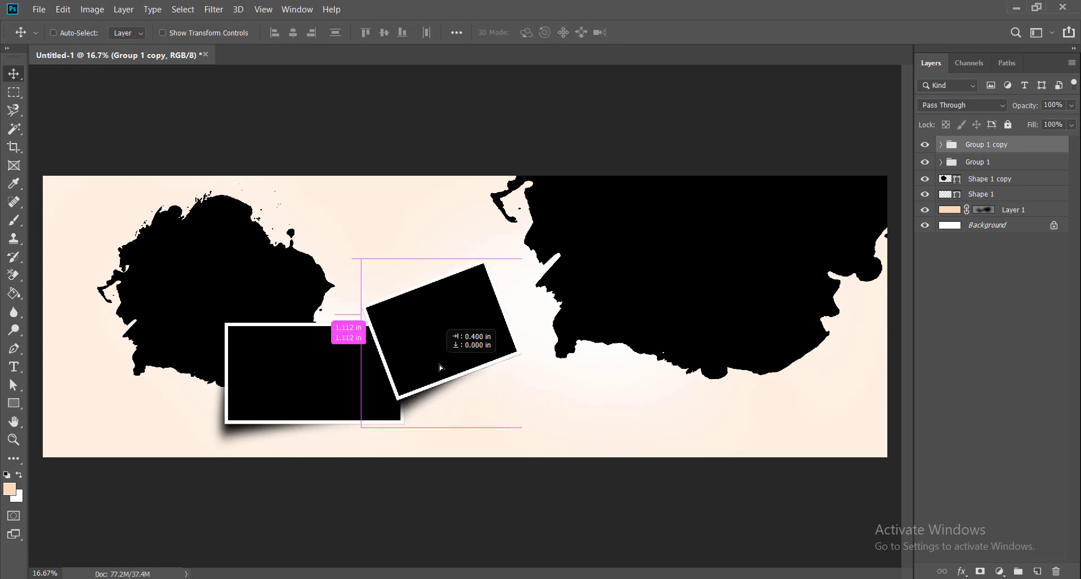
# Keep Group 1 copy above Group 1 and move its Rectangle 2 shadow beneath Group 1.
pyautogui.rightClick(413, 406)
pyautogui.click(422, 410)
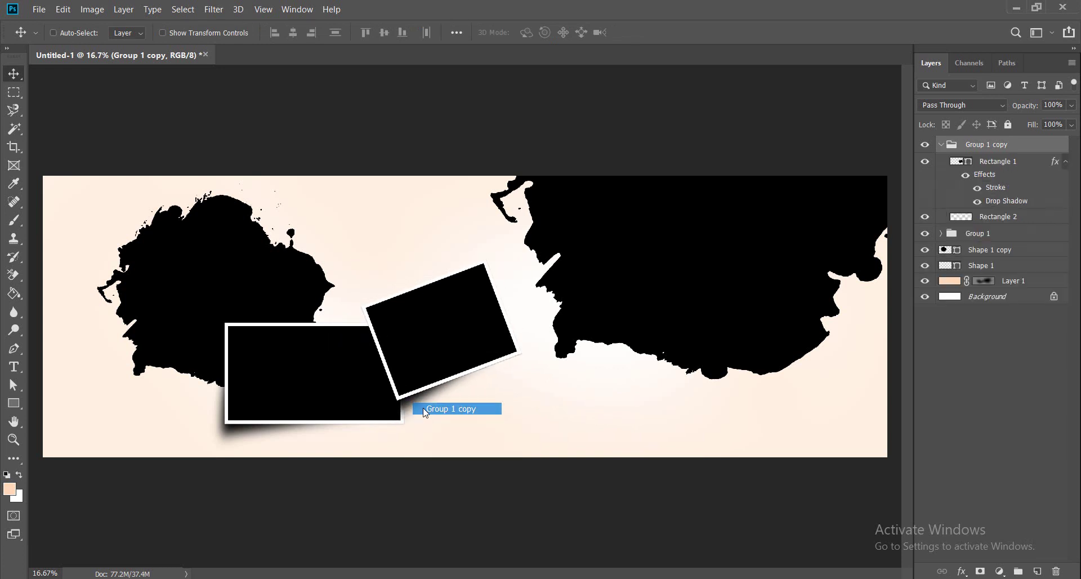
pyautogui.hotkey('ctrl', '[')
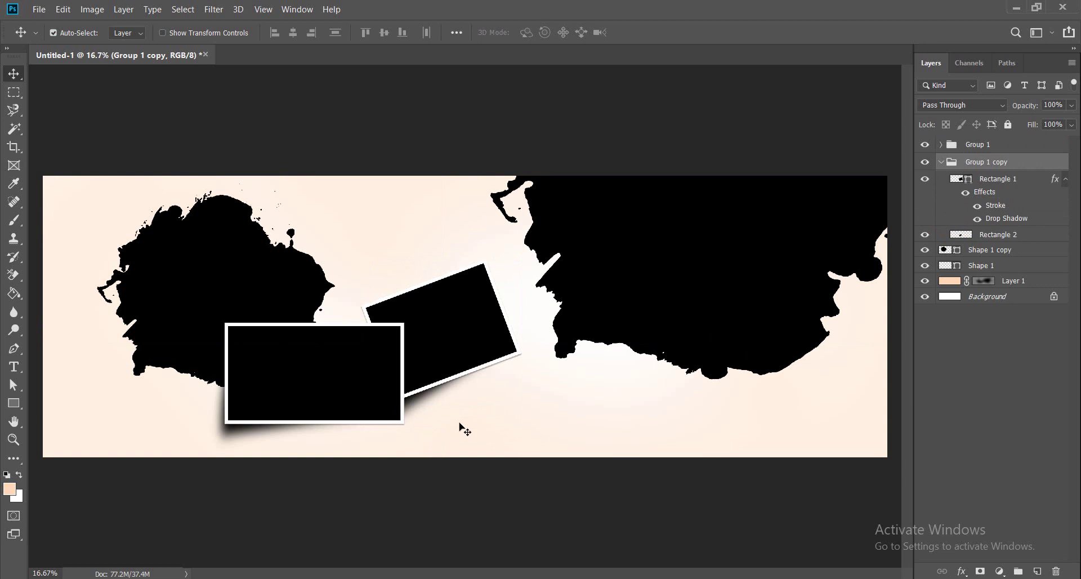
pyautogui.hotkey('ctrl', ']')
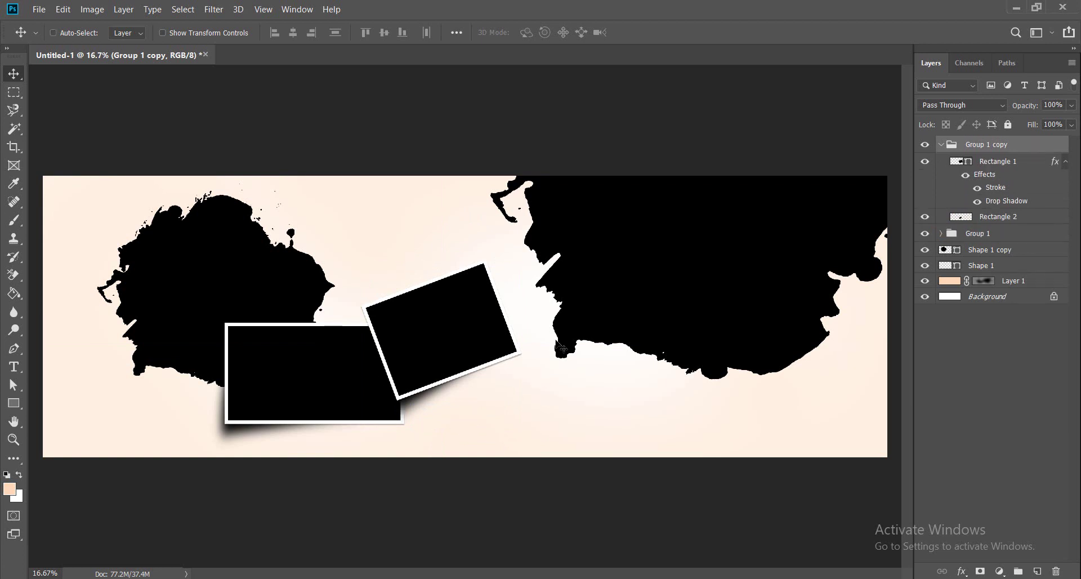
pyautogui.rightClick(417, 398)
pyautogui.click(446, 416)
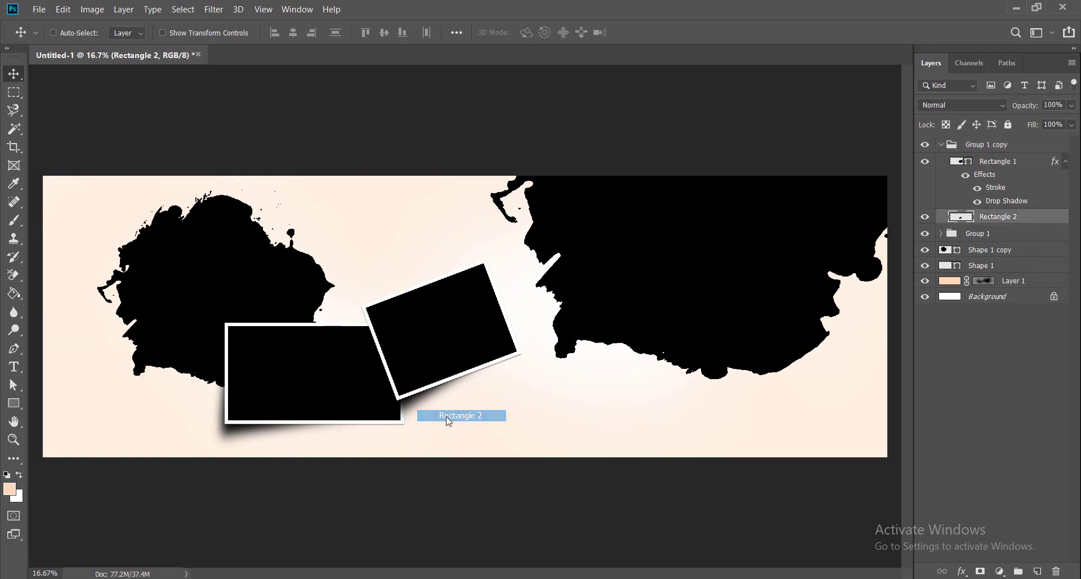
pyautogui.hotkey('ctrl', '[')
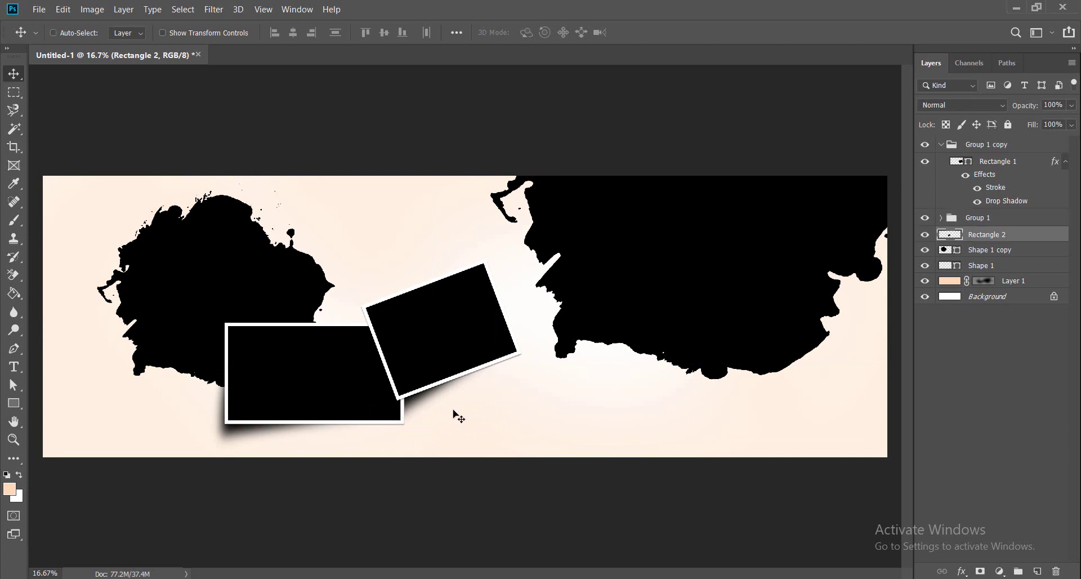
# Select Group 1 and drag a copy of it upward above the others.
pyautogui.rightClick(459, 345)
pyautogui.rightClick(307, 373)
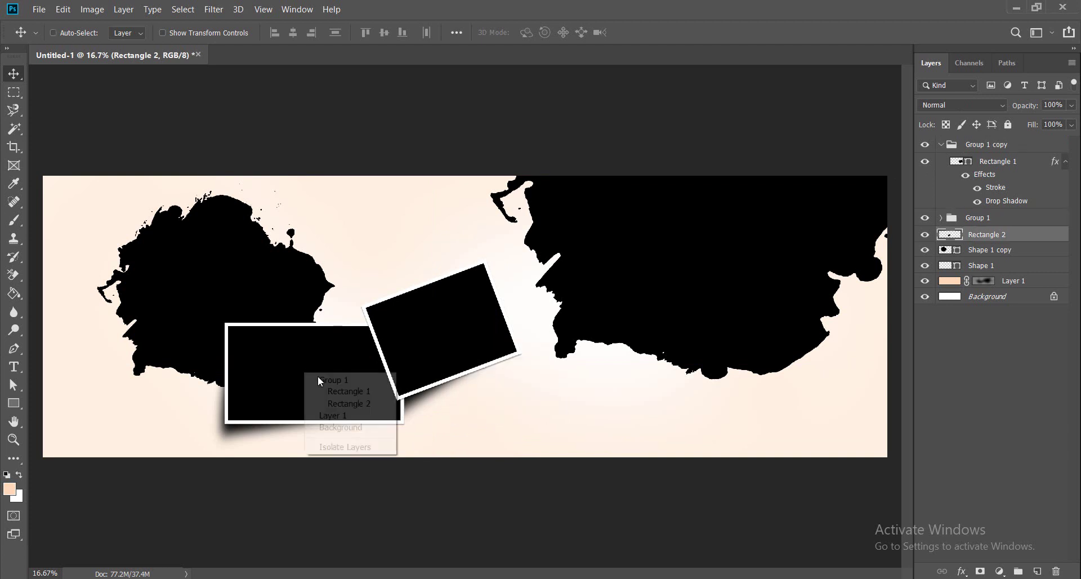
pyautogui.click(318, 377)
pyautogui.moveTo(255, 433); pyautogui.dragTo(408, 297)
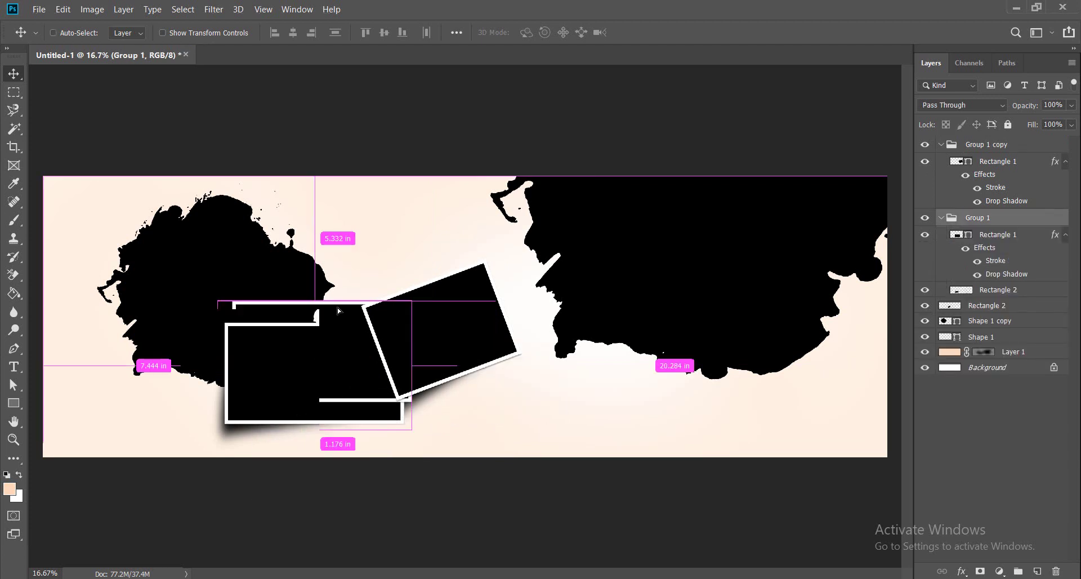
# Narrow the new frame copy and tilt it about 23 degrees near the top.
pyautogui.hotkey('ctrl', 't')
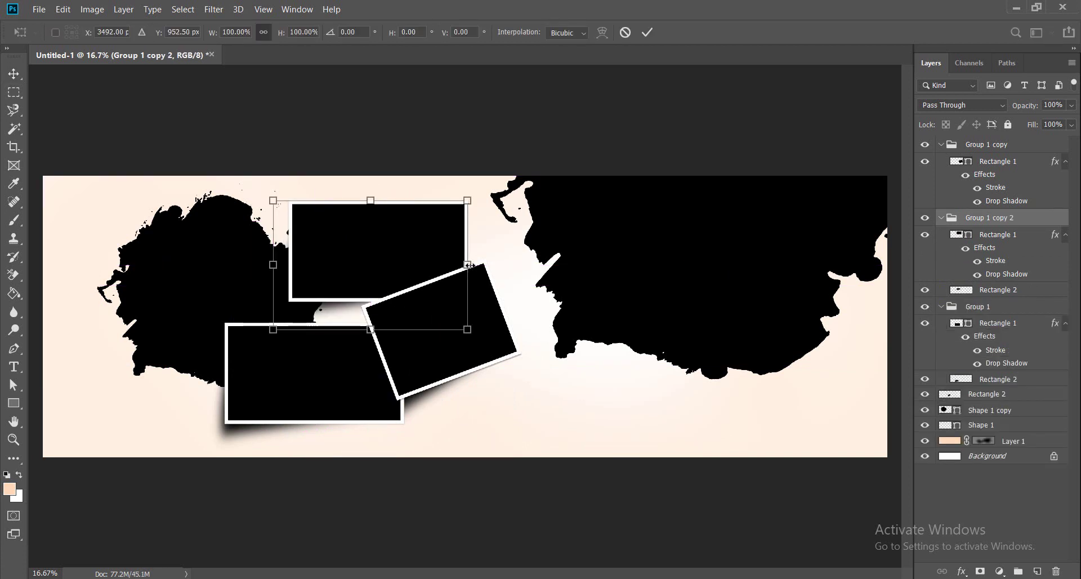
pyautogui.moveTo(468, 264); pyautogui.dragTo(425, 269)
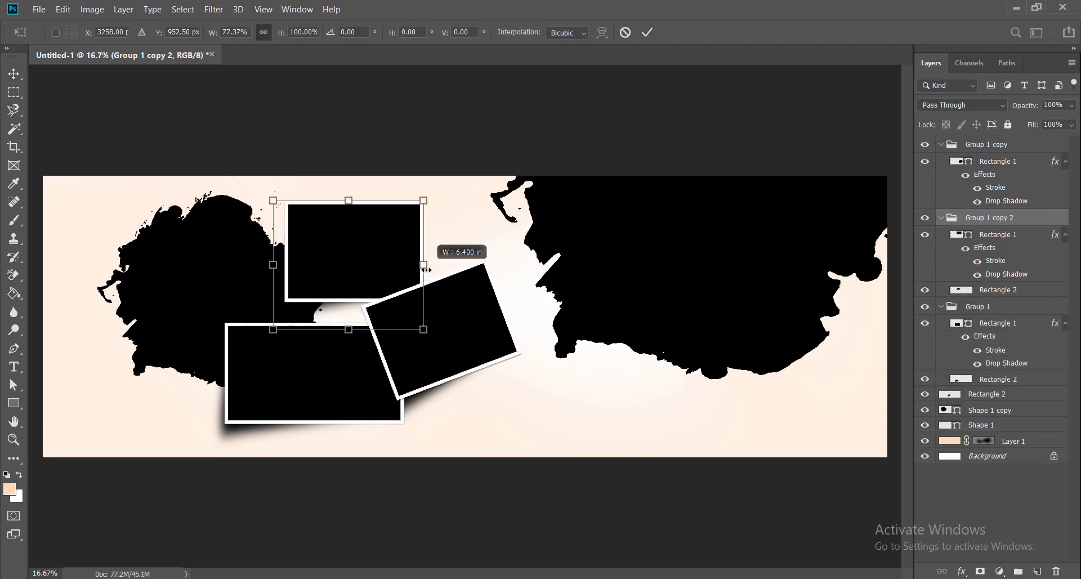
pyautogui.press('Return')
pyautogui.hotkey('ctrl', 't')
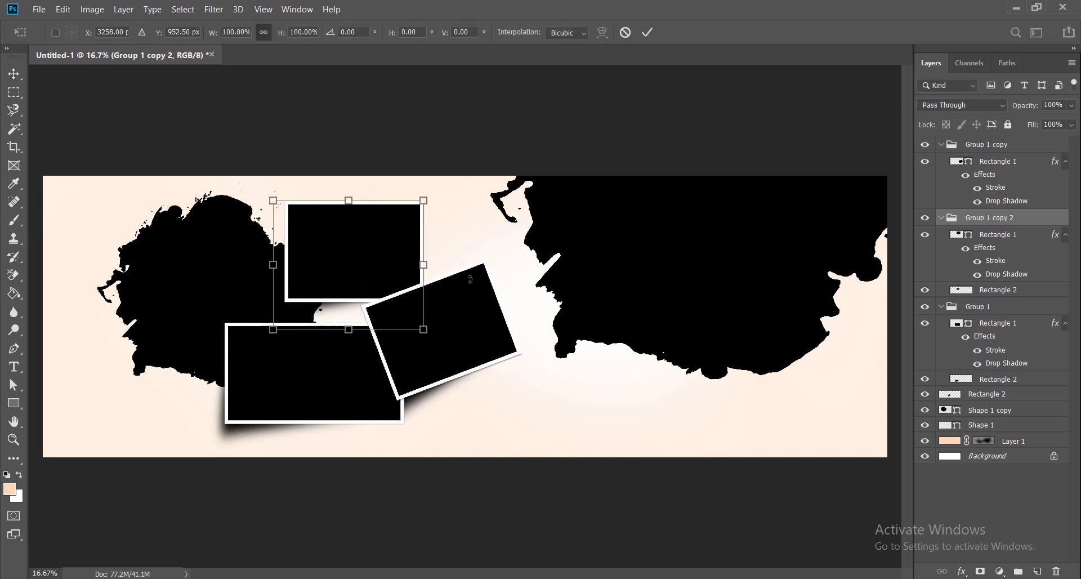
pyautogui.moveTo(470, 280); pyautogui.dragTo(439, 352)
pyautogui.moveTo(360, 250)
pyautogui.mouseDown()
pyautogui.moveTo(407, 250)
pyautogui.moveTo(409, 240)
pyautogui.mouseUp()
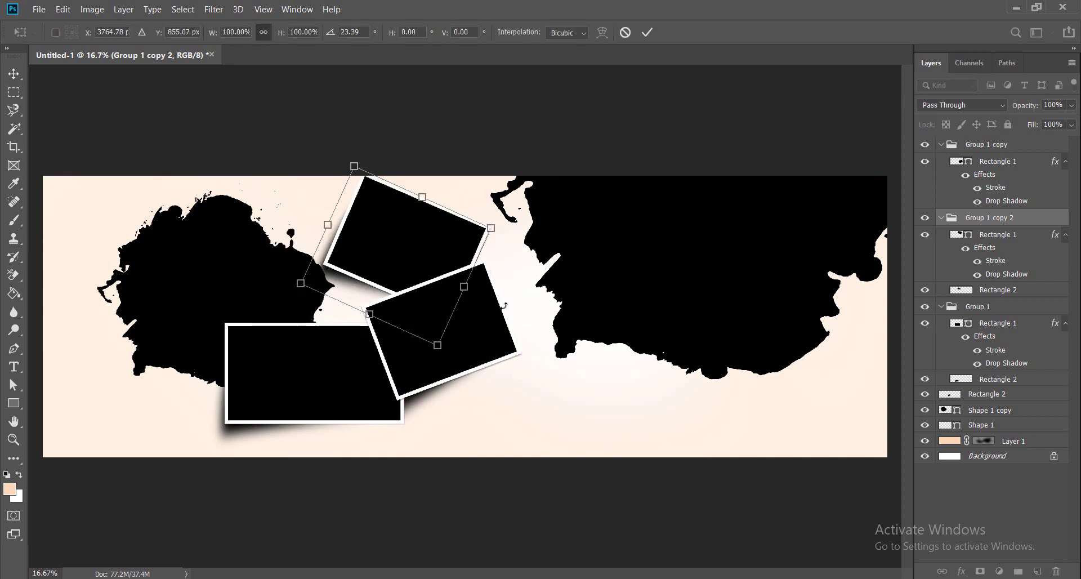
pyautogui.moveTo(504, 306); pyautogui.dragTo(506, 282)
pyautogui.press('Return')
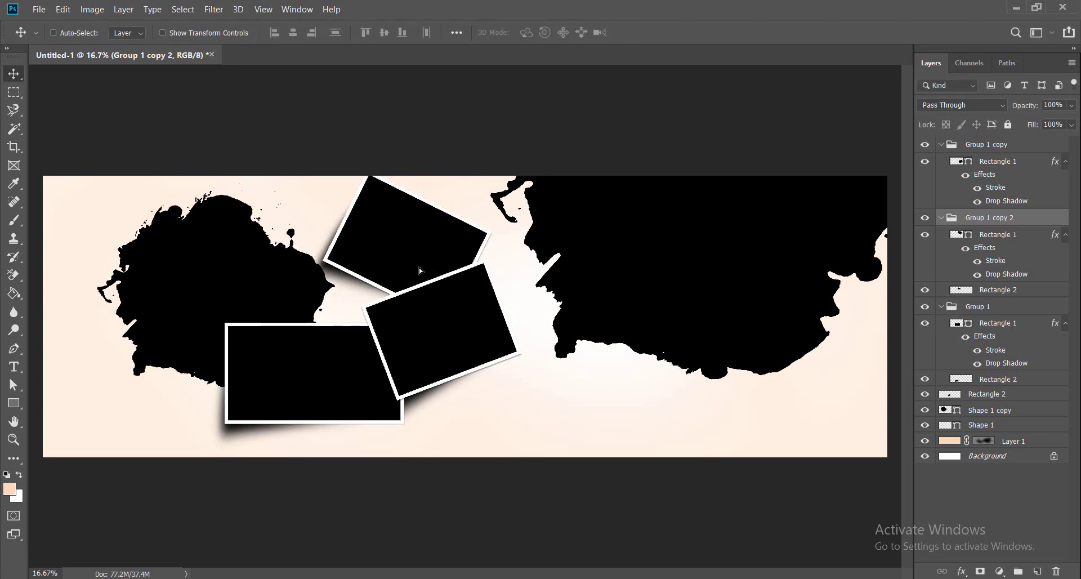
pyautogui.moveTo(420, 271); pyautogui.dragTo(418, 276)
# Scale the top frame to about 81.55% and move it up and right.
pyautogui.hotkey('ctrl', 't')
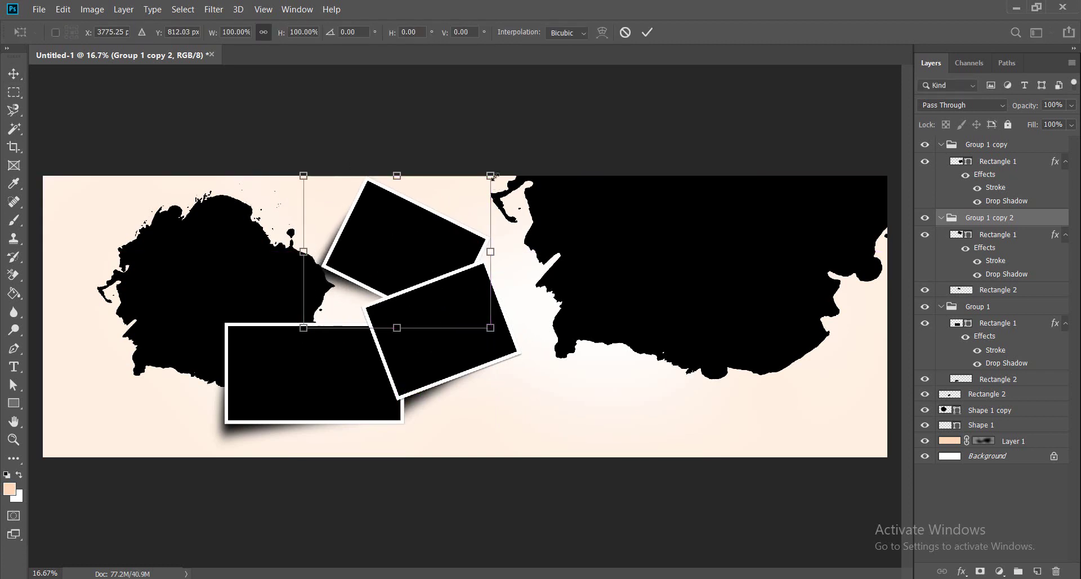
pyautogui.moveTo(490, 176); pyautogui.dragTo(456, 202)
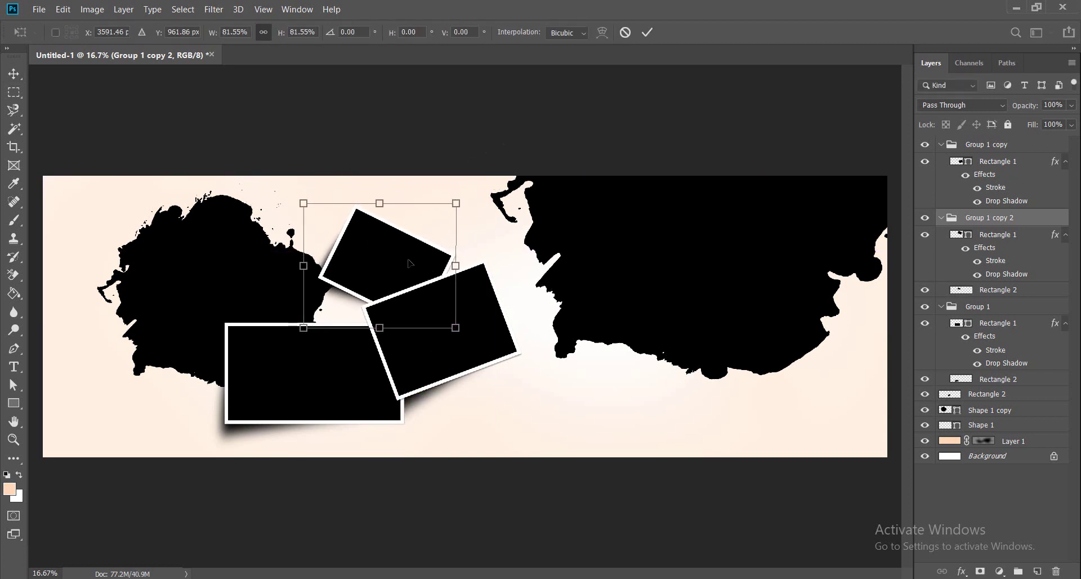
pyautogui.press('Return')
pyautogui.moveTo(408, 263); pyautogui.dragTo(425, 258)
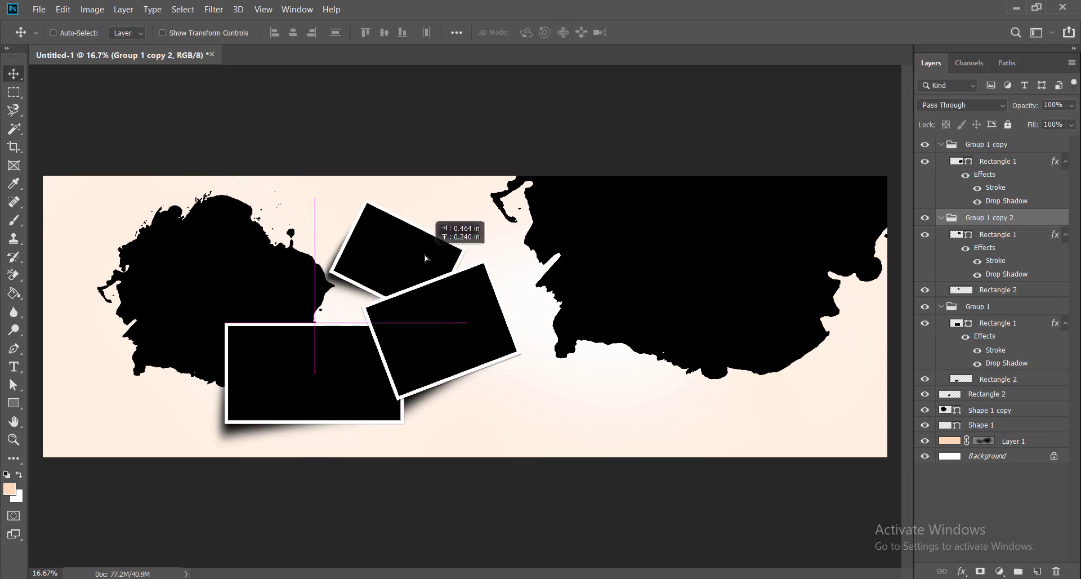
# Shrink the rightmost tilted frame to about 82% of its size.
pyautogui.keyDown('ctrl'); pyautogui.click(470, 333); pyautogui.keyUp('ctrl')
pyautogui.hotkey('ctrl', 't')
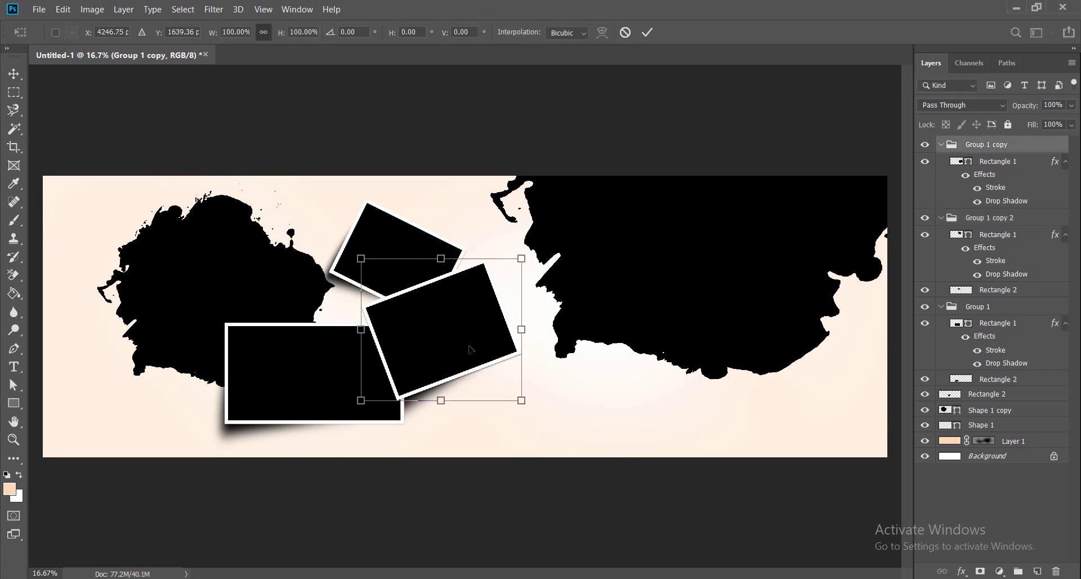
pyautogui.press('Return')
pyautogui.hotkey('ctrl', 't')
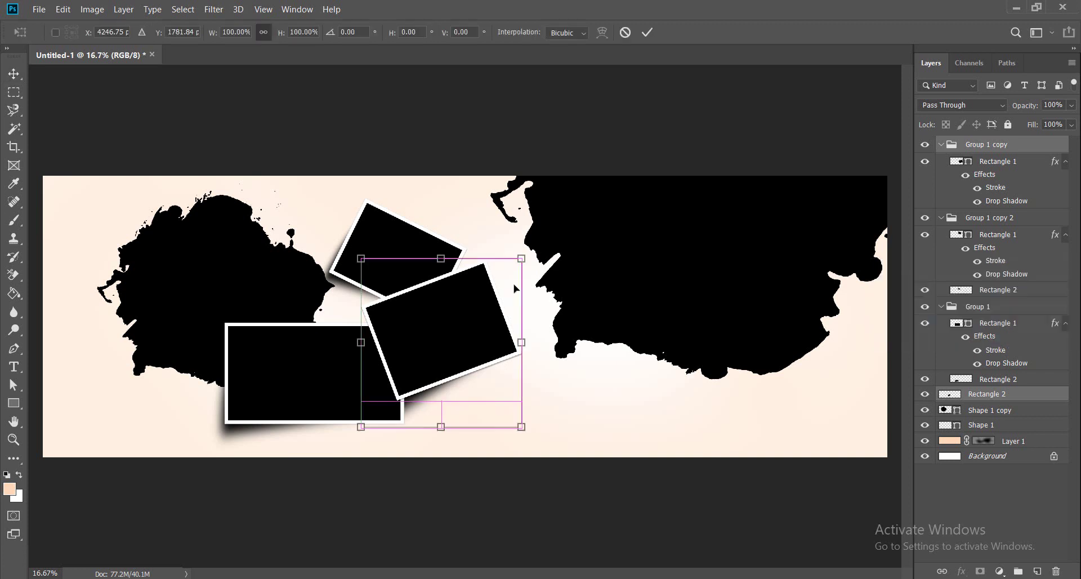
pyautogui.moveTo(523, 258); pyautogui.dragTo(490, 273)
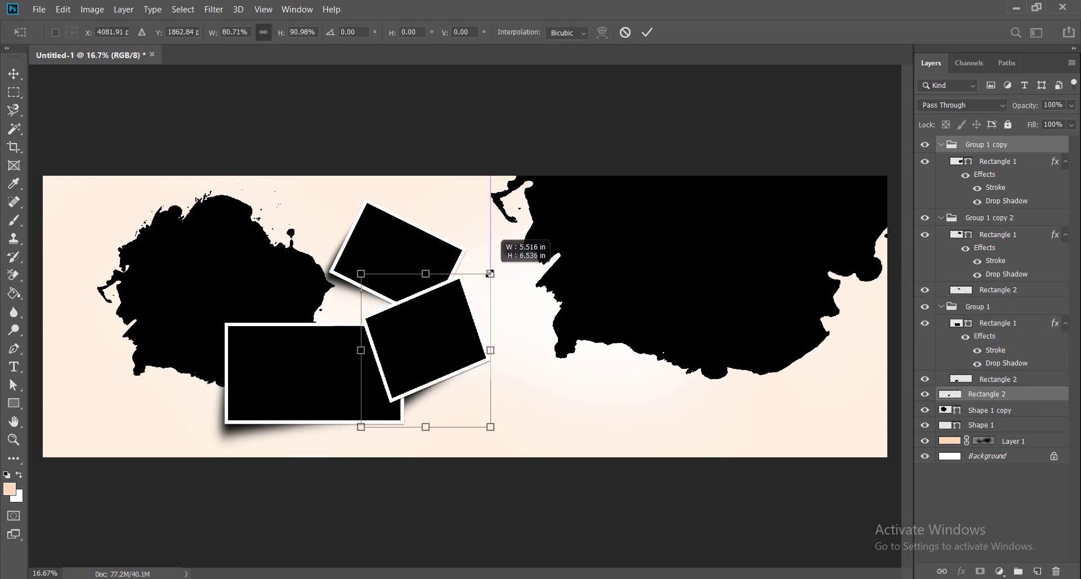
pyautogui.hotkey('ctrl', 'z')
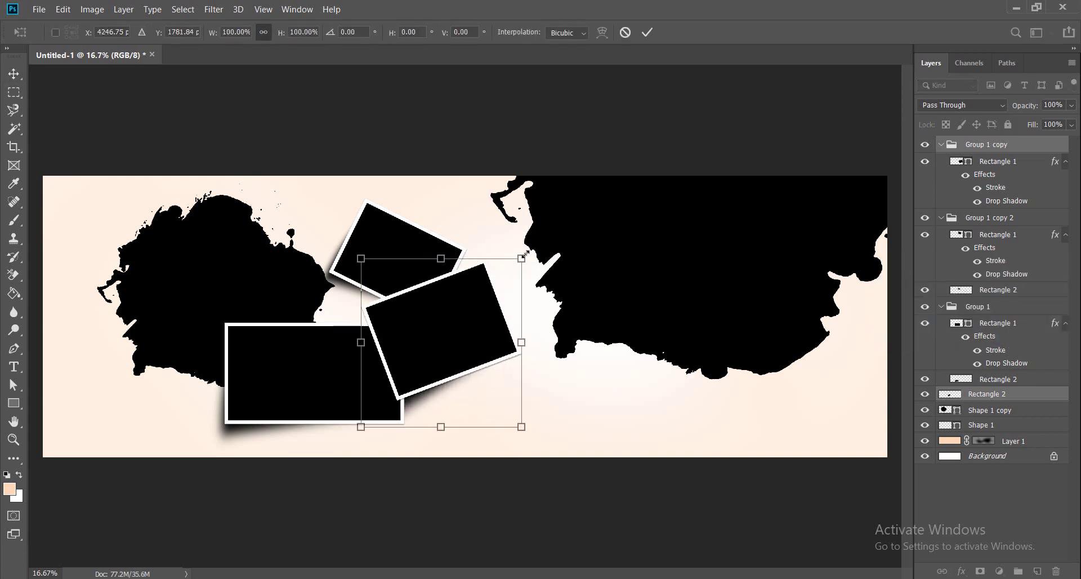
pyautogui.moveTo(524, 254); pyautogui.dragTo(493, 285)
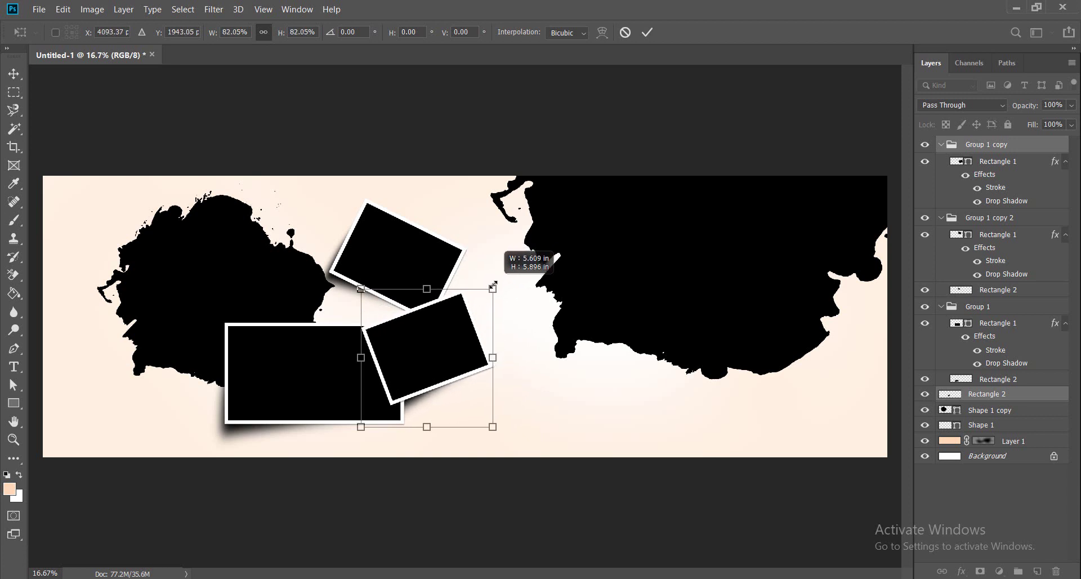
pyautogui.press('Return')
# Nudge the resized frame into place over the first frame's right side.
pyautogui.moveTo(442, 338); pyautogui.dragTo(435, 328)
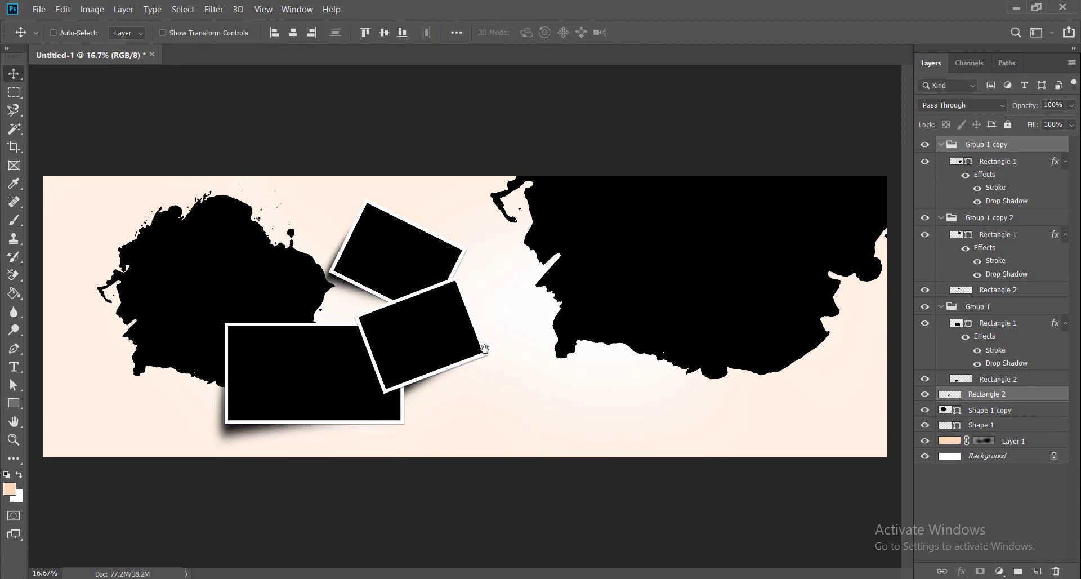
pyautogui.scroll(1, 484, 348)
pyautogui.scroll(-1, 454, 306)
pyautogui.scroll(1, 454, 306)
pyautogui.scroll(-1, 453, 306)
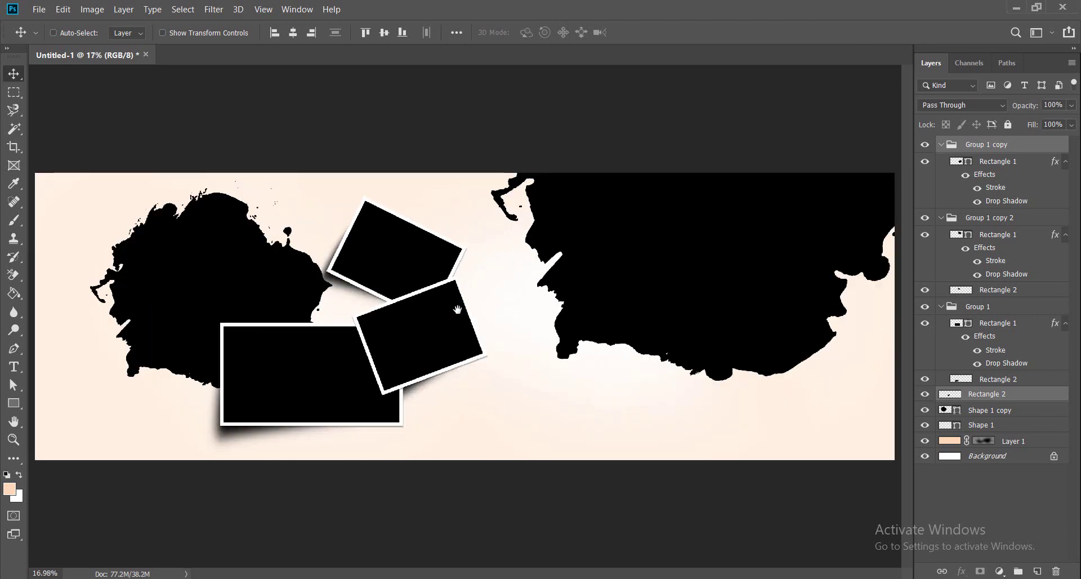
pyautogui.scroll(-1, 456, 307)
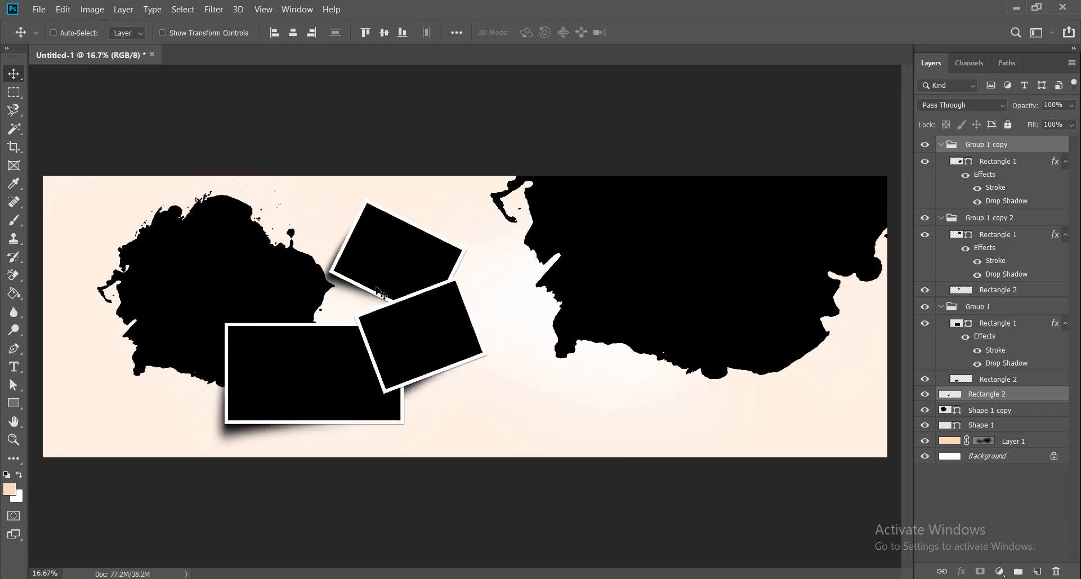
# Draw a black leaf custom shape, Shape 2, just below the large right ink splash.
pyautogui.press('u')
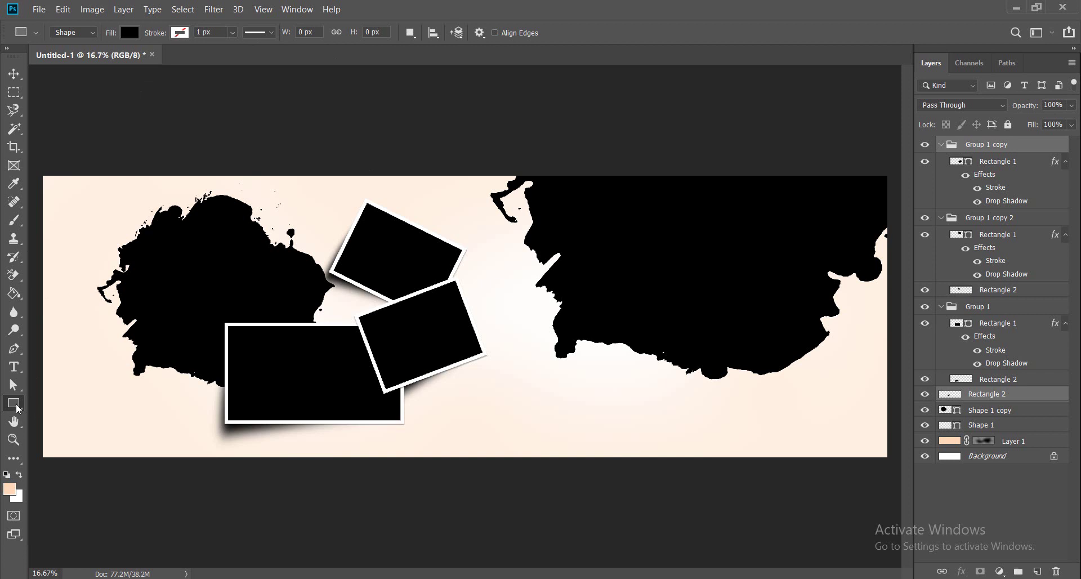
pyautogui.rightClick(17, 408)
pyautogui.click(82, 471)
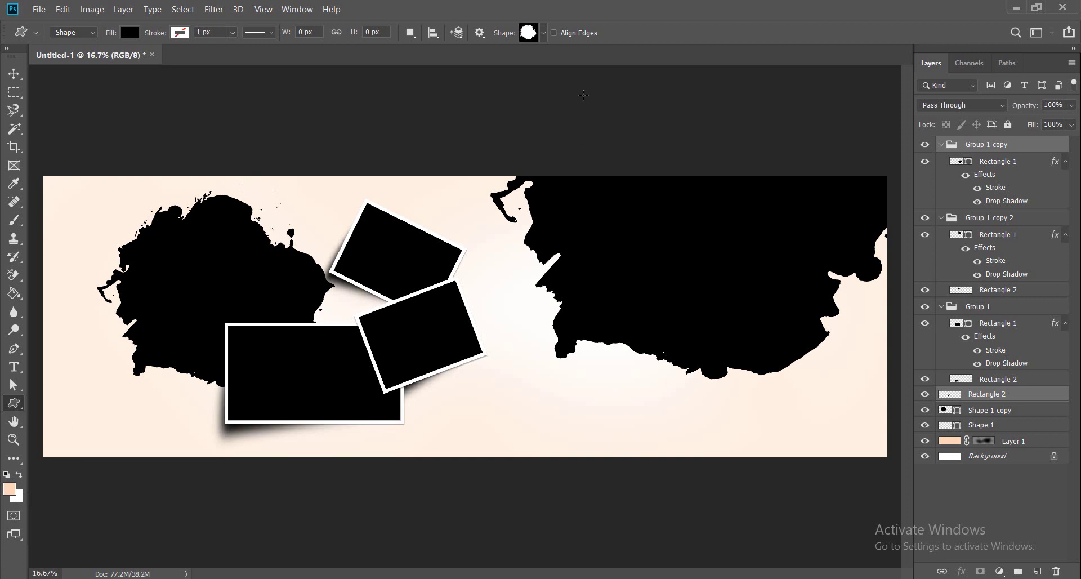
pyautogui.click(537, 34)
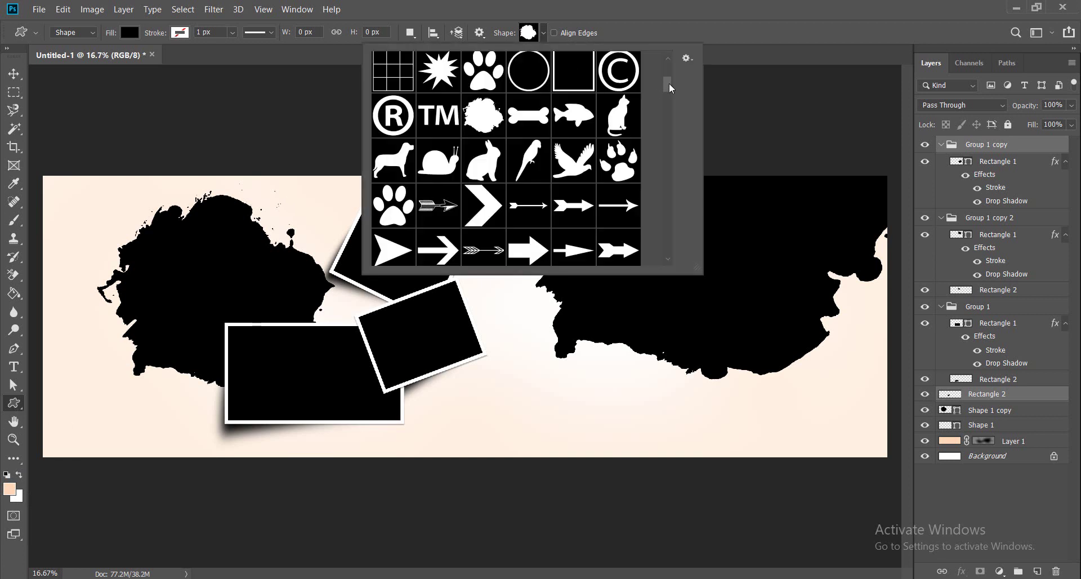
pyautogui.moveTo(670, 88); pyautogui.dragTo(679, 141)
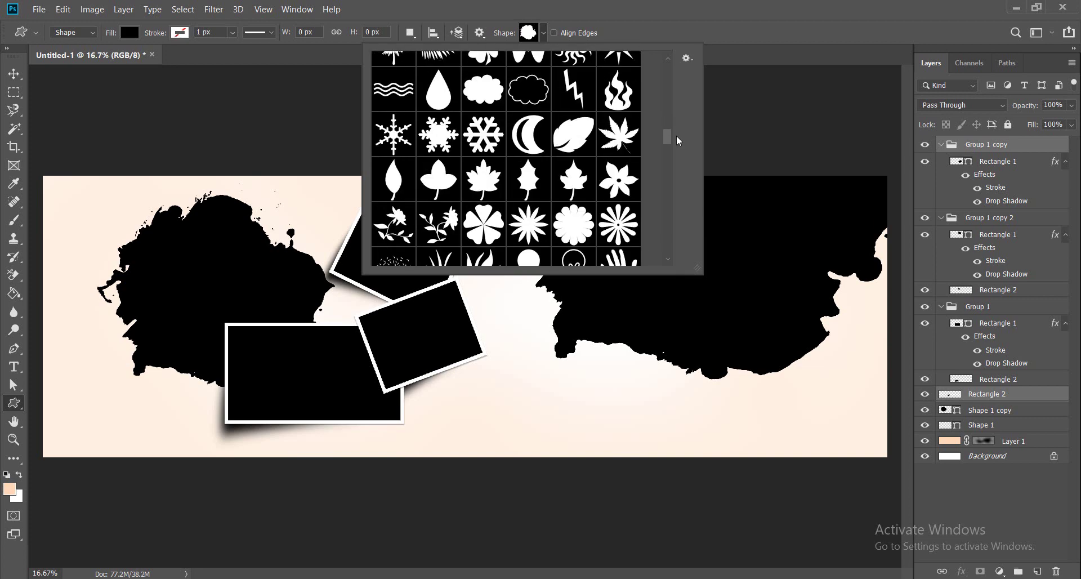
pyautogui.click(563, 138)
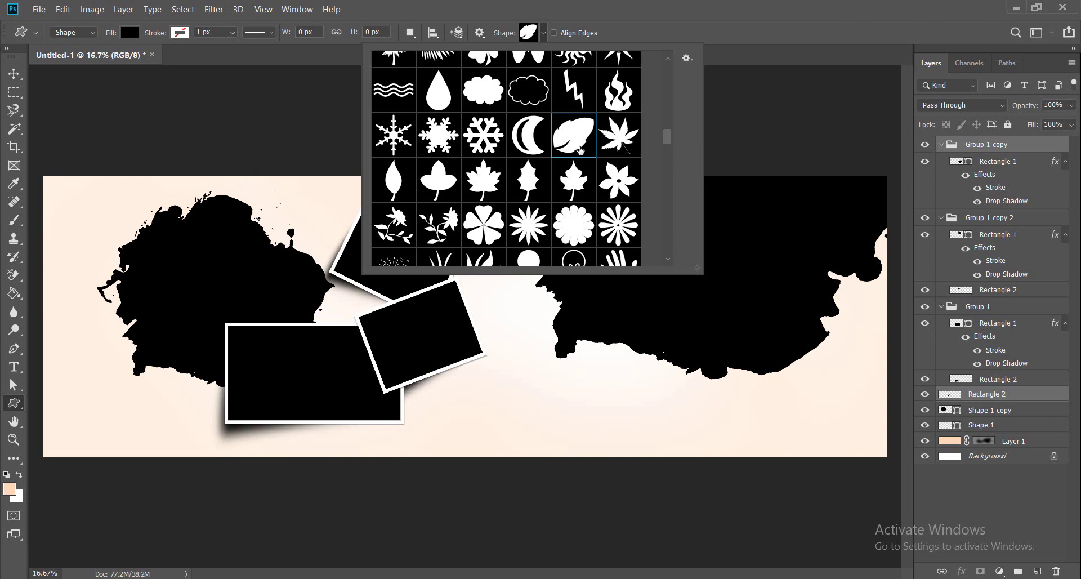
pyautogui.click(698, 5)
pyautogui.moveTo(504, 375); pyautogui.dragTo(587, 448)
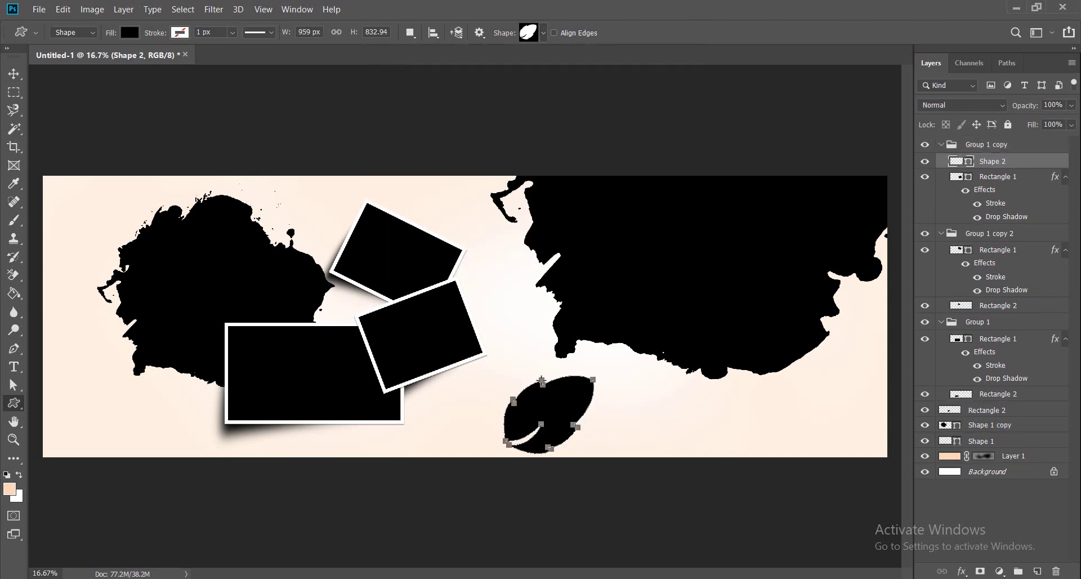
pyautogui.click(129, 33)
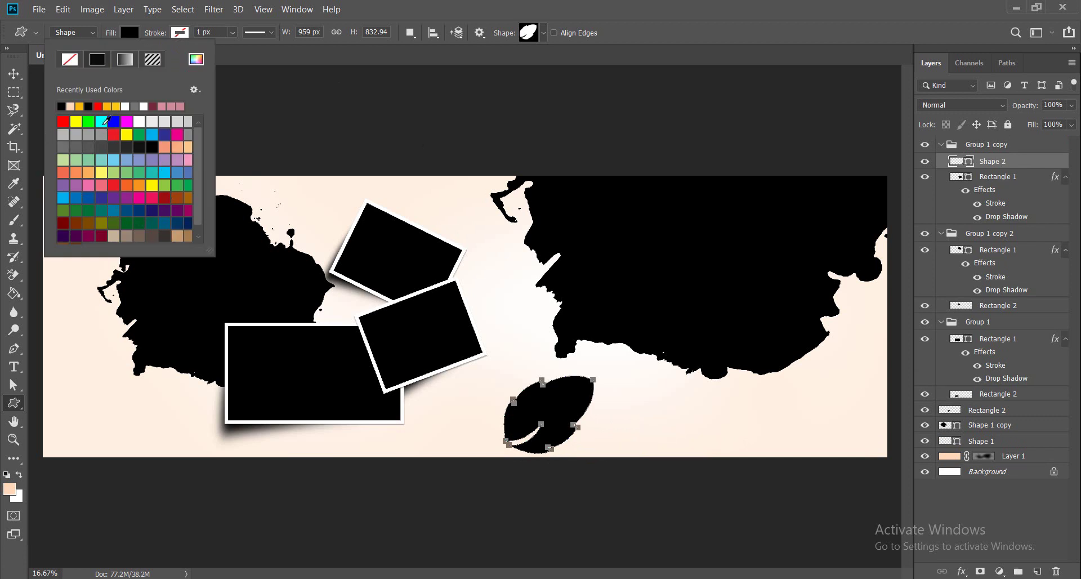
# Fill the Shape 2 leaf with mint green #94dcb6 (R 148, G 220, B 182).
pyautogui.click(87, 210)
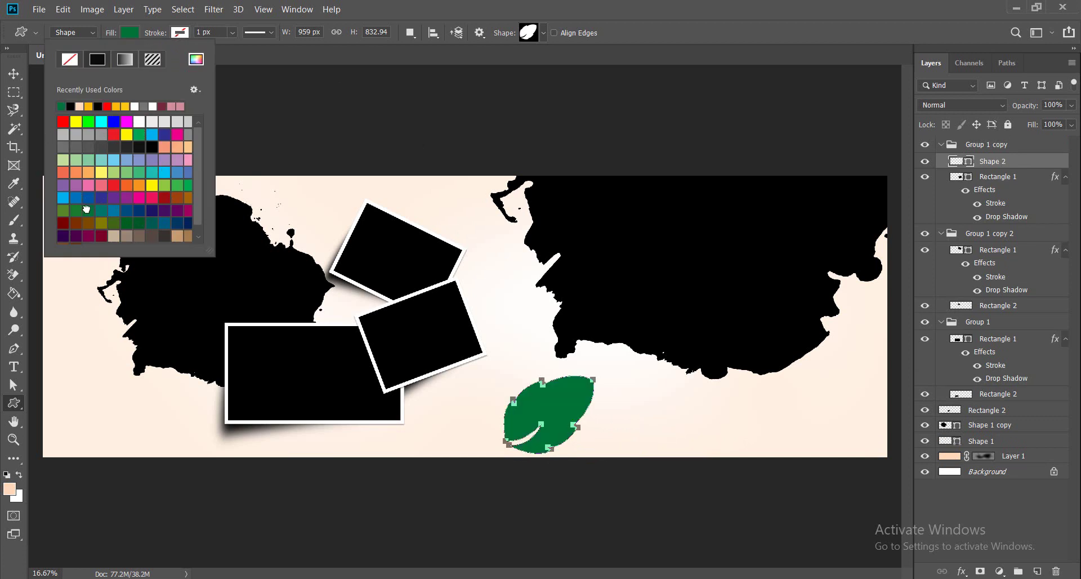
pyautogui.click(76, 198)
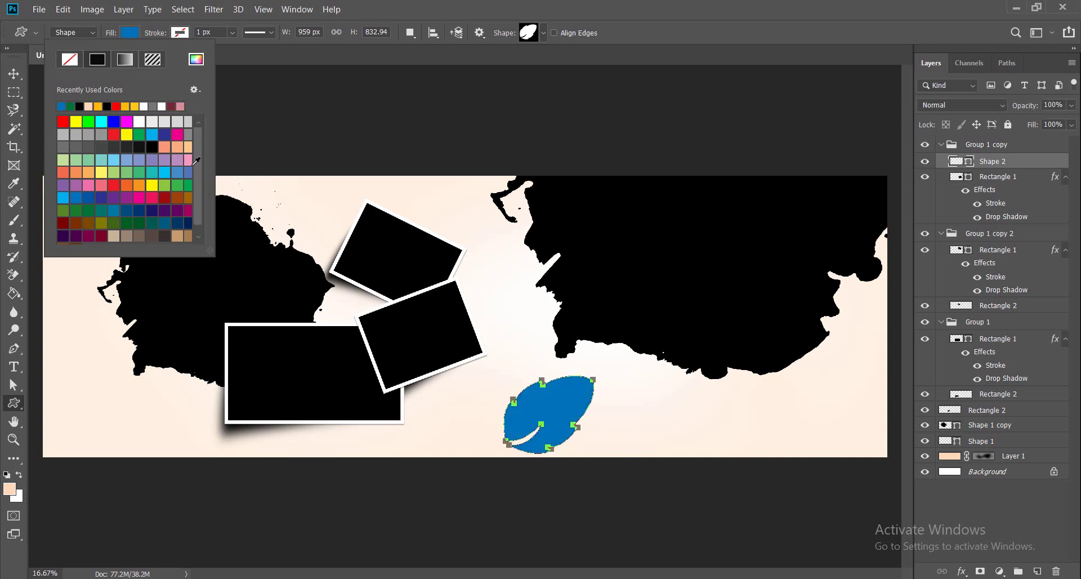
pyautogui.click(88, 210)
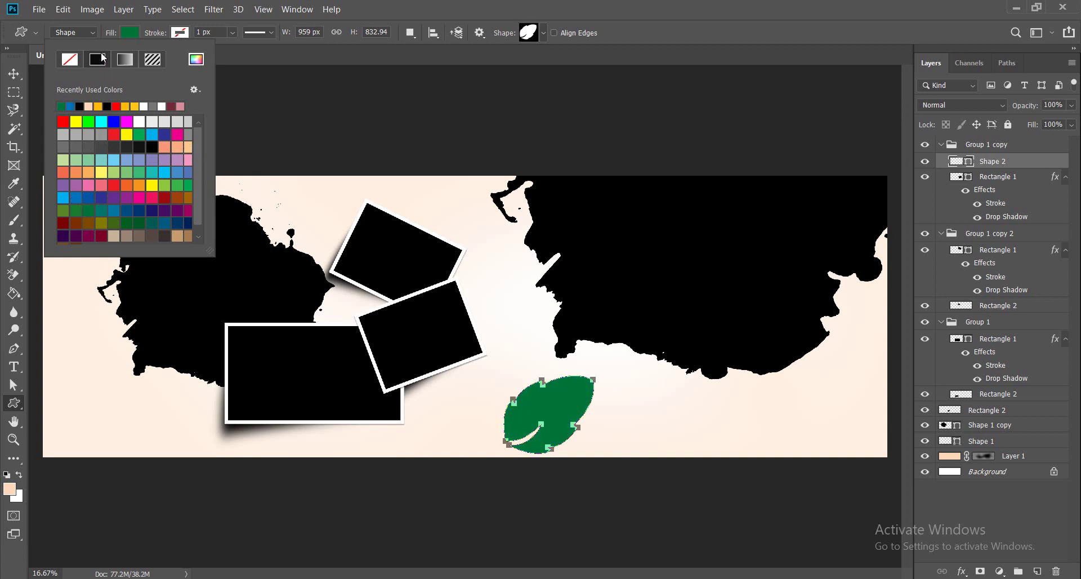
pyautogui.click(133, 32)
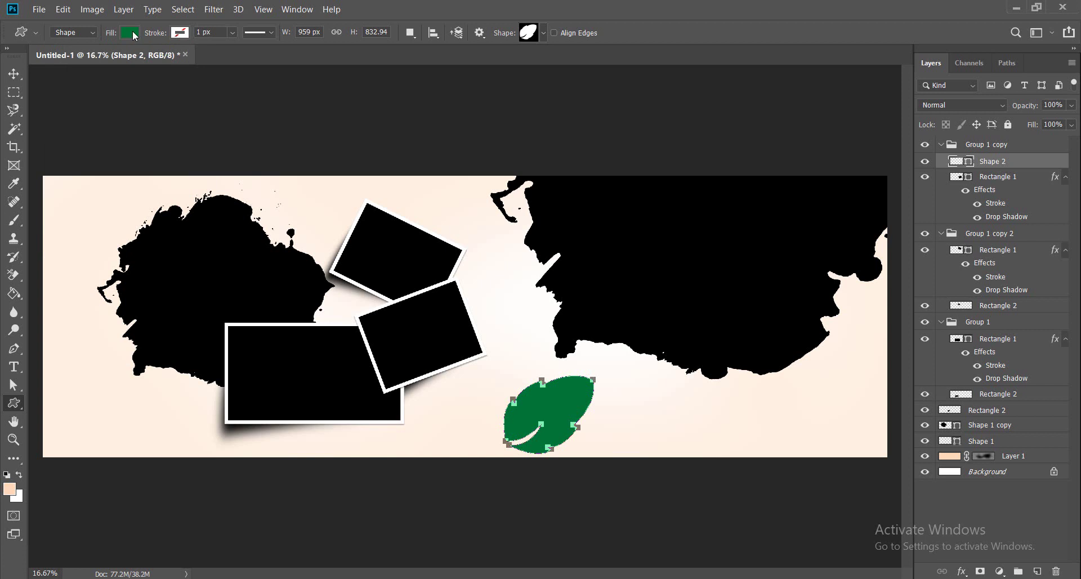
pyautogui.click(133, 32)
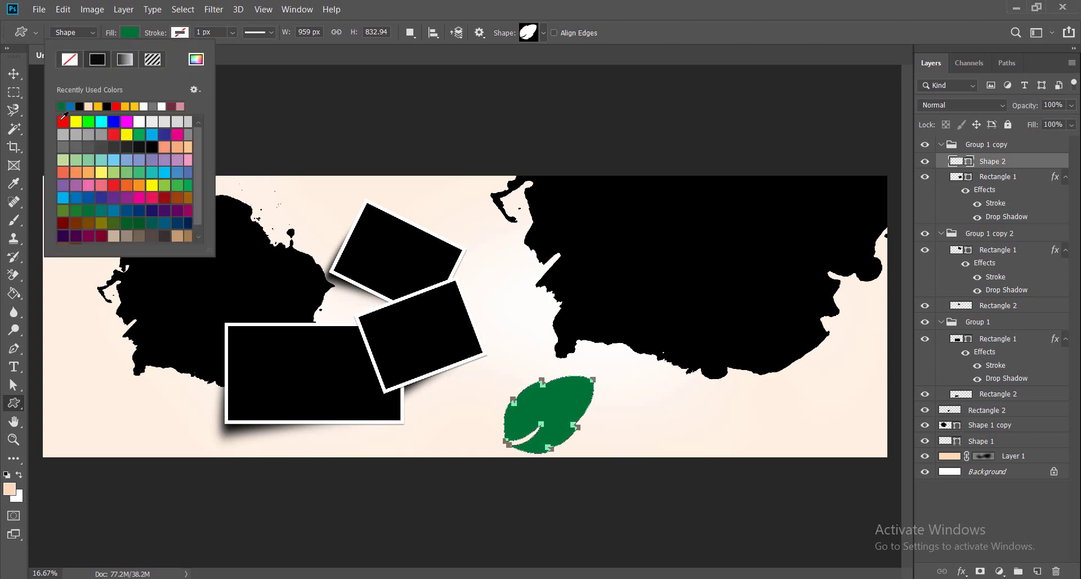
pyautogui.click(572, 5)
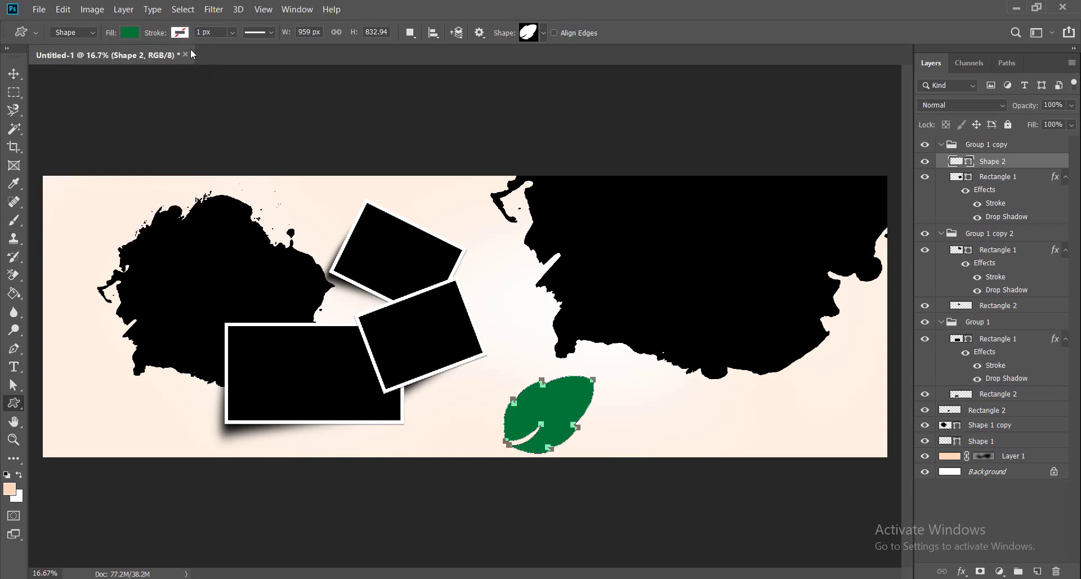
pyautogui.click(125, 34)
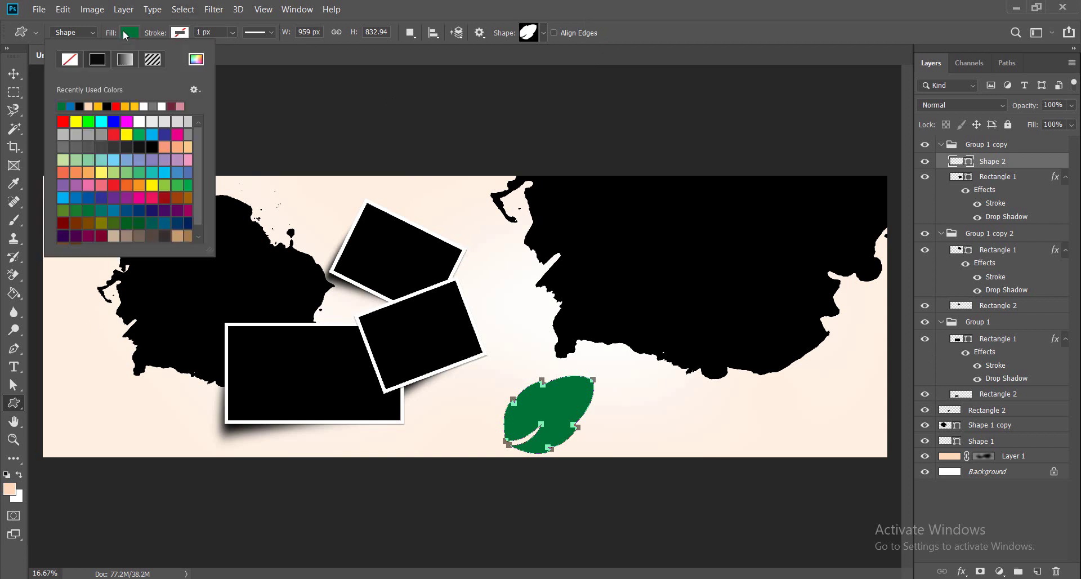
pyautogui.click(196, 59)
pyautogui.moveTo(813, 363); pyautogui.dragTo(730, 324)
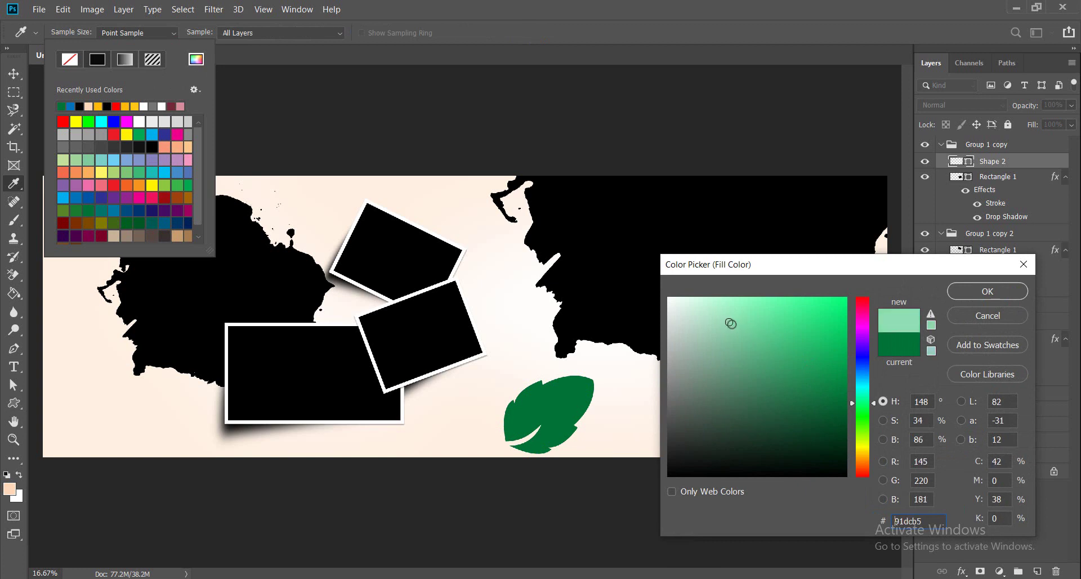
pyautogui.click(989, 291)
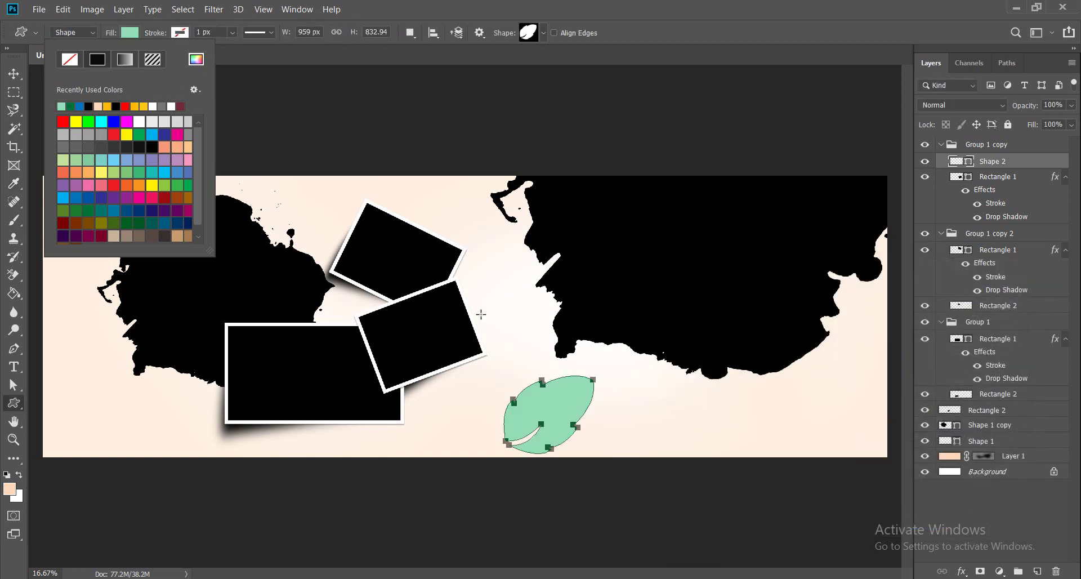
# Move the mint leaf to the lower right and enlarge it past the bottom-right corner.
pyautogui.click(14, 73)
pyautogui.moveTo(659, 429); pyautogui.dragTo(890, 437)
pyautogui.hotkey('ctrl', 't')
pyautogui.moveTo(755, 501); pyautogui.dragTo(726, 564)
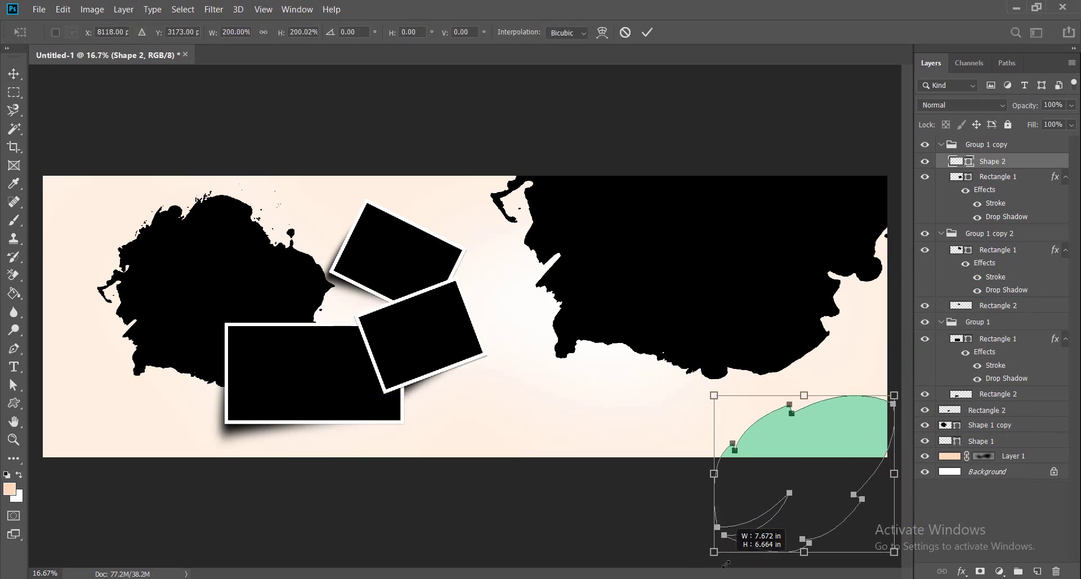
pyautogui.press('Return')
# Place a rotated leaf copy, Shape 2 copy, in the bottom-left corner.
pyautogui.moveTo(810, 434)
pyautogui.mouseDown()
pyautogui.moveTo(835, 435)
pyautogui.moveTo(73, 427)
pyautogui.moveTo(164, 425)
pyautogui.mouseUp()
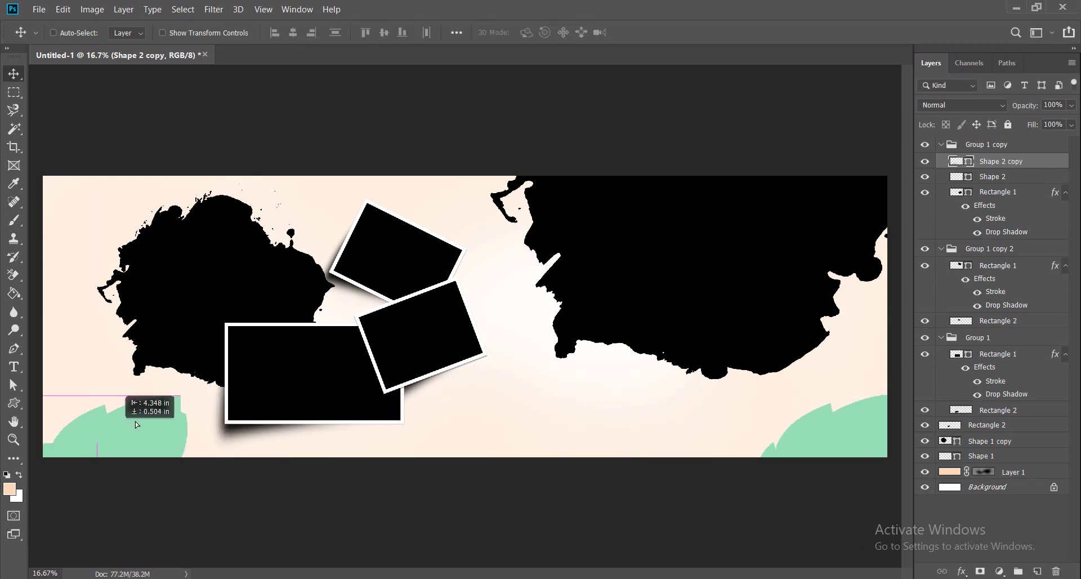
pyautogui.rightClick(163, 426)
pyautogui.click(180, 420)
pyautogui.hotkey('ctrl', 't')
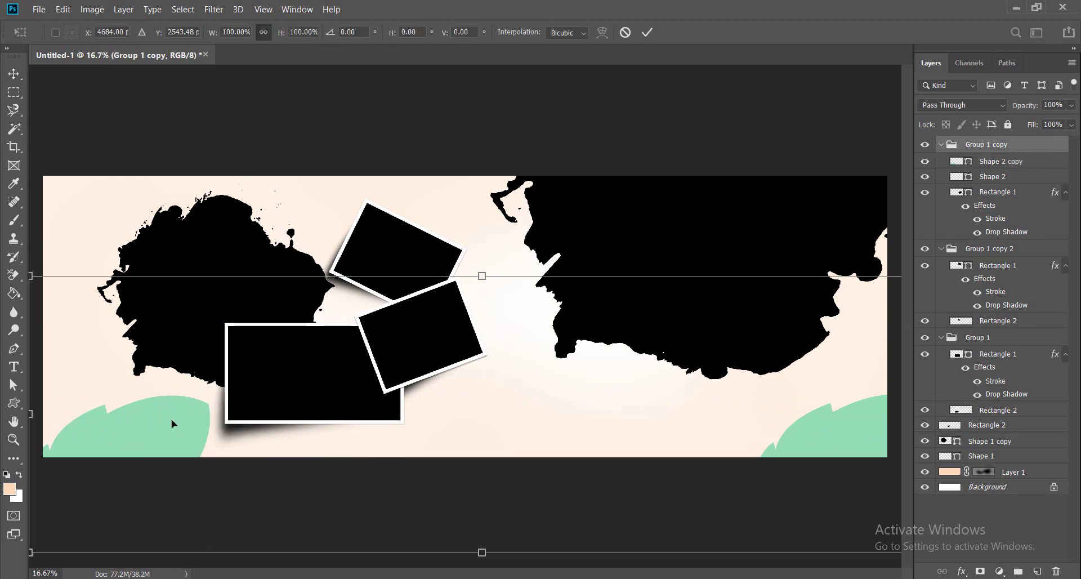
pyautogui.rightClick(172, 424)
pyautogui.click(180, 445)
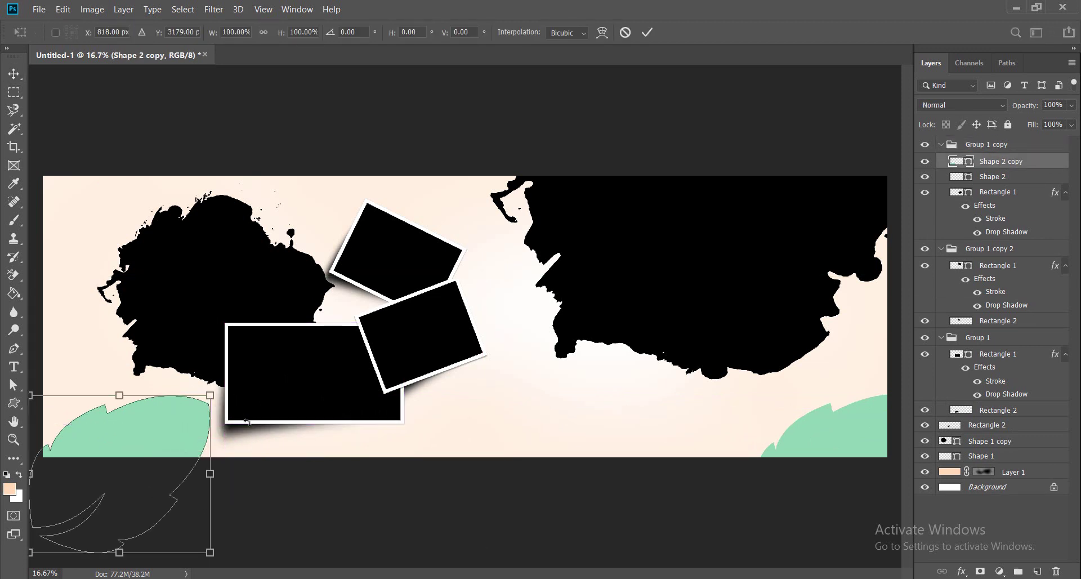
pyautogui.moveTo(246, 421)
pyautogui.mouseDown()
pyautogui.moveTo(145, 447)
pyautogui.moveTo(67, 430)
pyautogui.mouseUp()
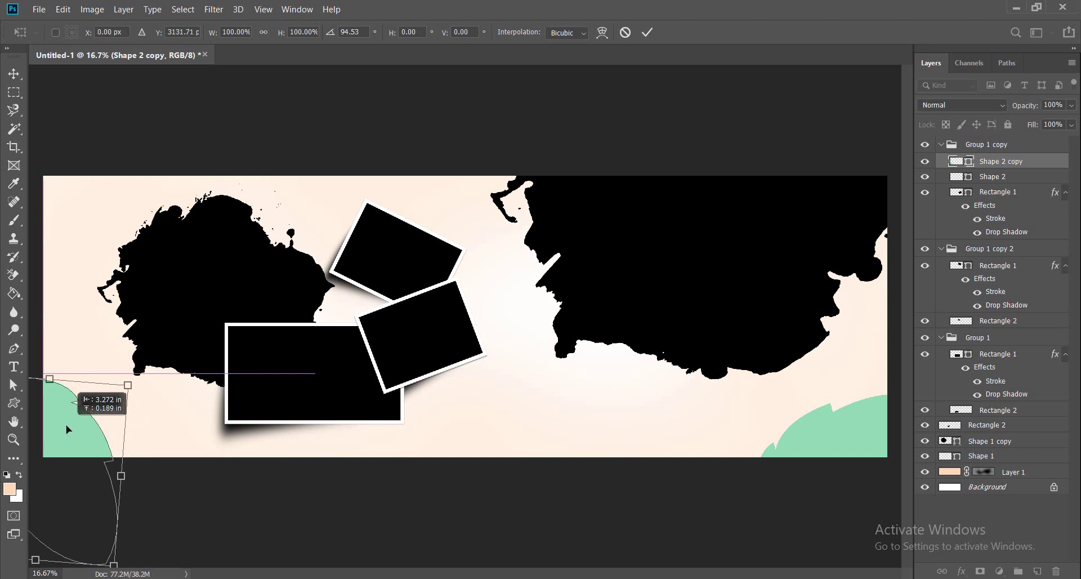
pyautogui.press('Return')
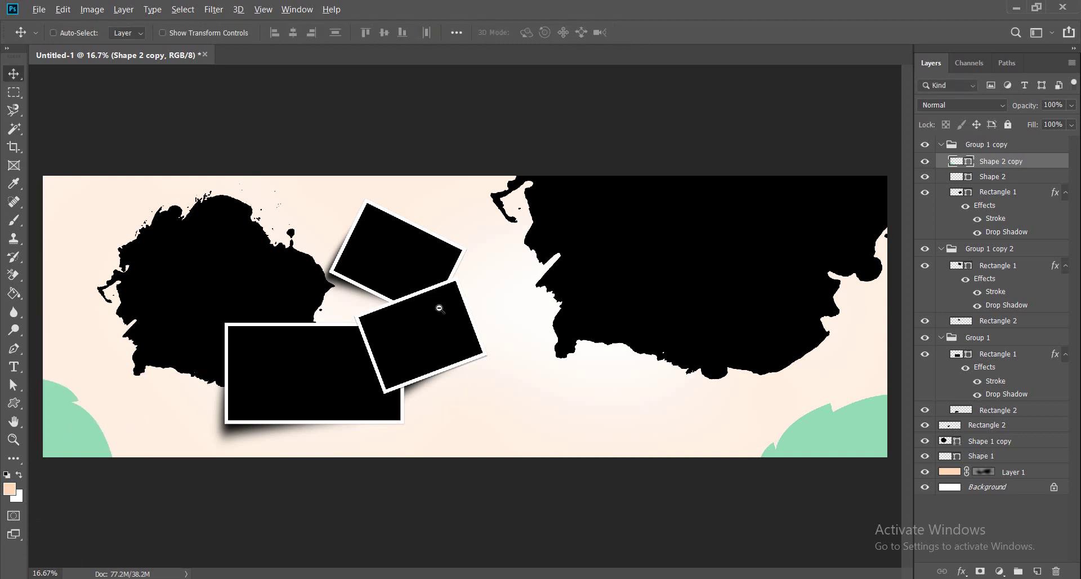
pyautogui.hotkey('ctrl', '-')
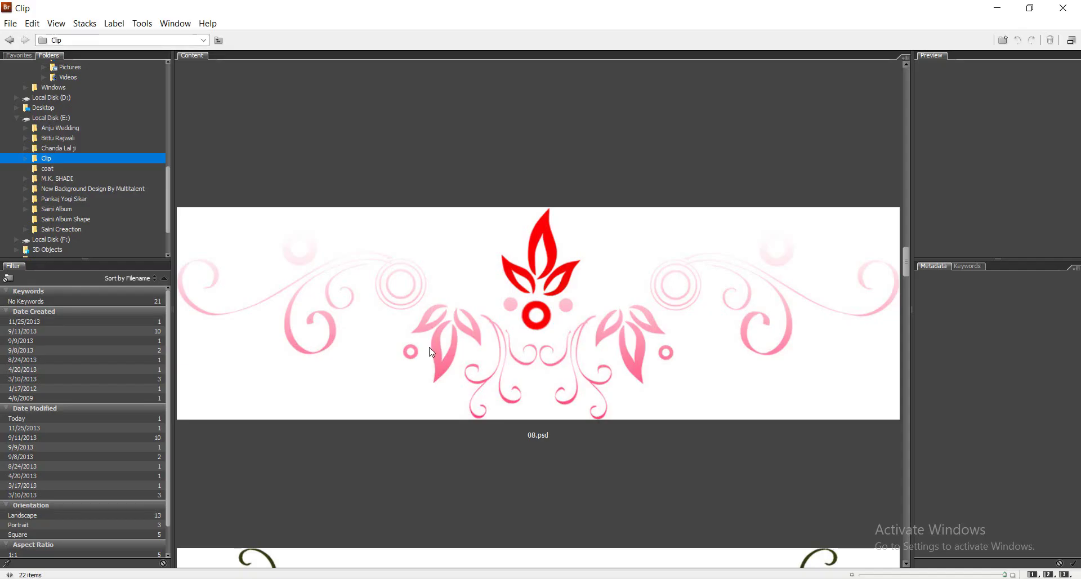
# Drag tital.psd from Bridge's Clip folder into the banner as a placed layer.
pyautogui.scroll(-3, 415, 418)
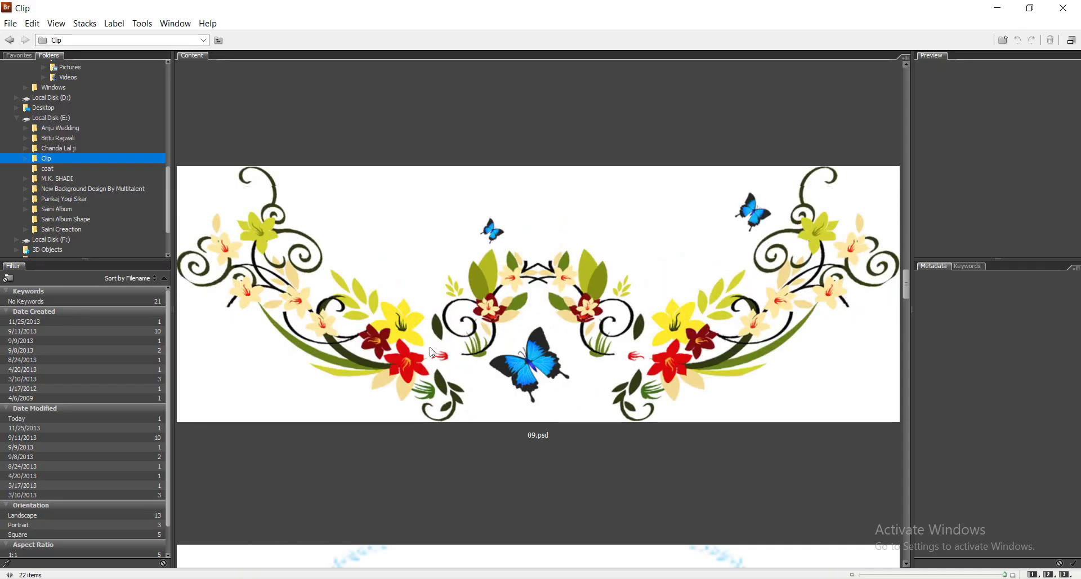
pyautogui.scroll(-3, 431, 350)
pyautogui.scroll(-2, 432, 350)
pyautogui.scroll(-2, 432, 350)
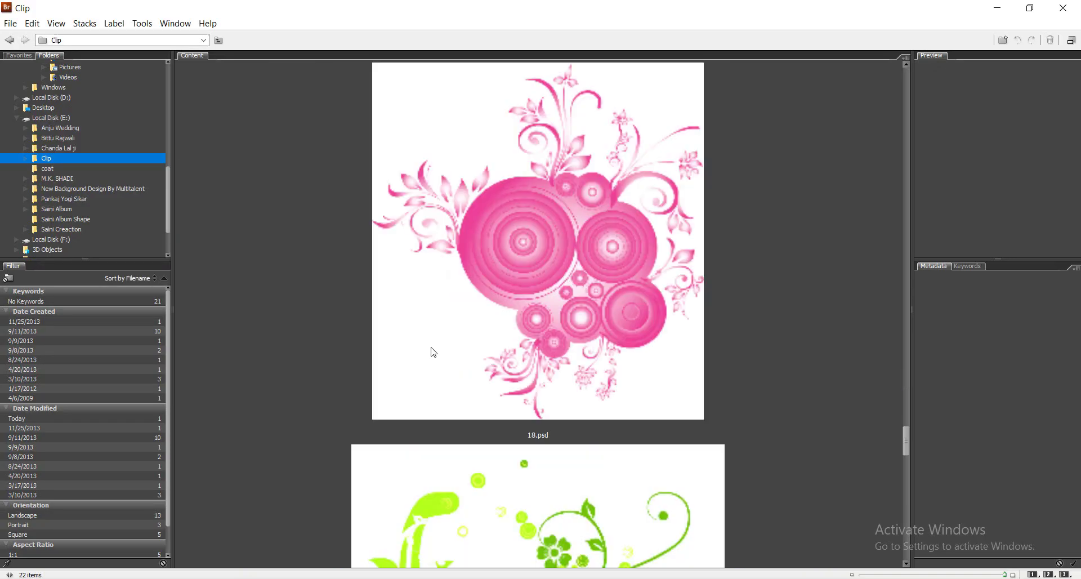
pyautogui.scroll(-2, 432, 350)
pyautogui.scroll(-2, 433, 353)
pyautogui.click(438, 454)
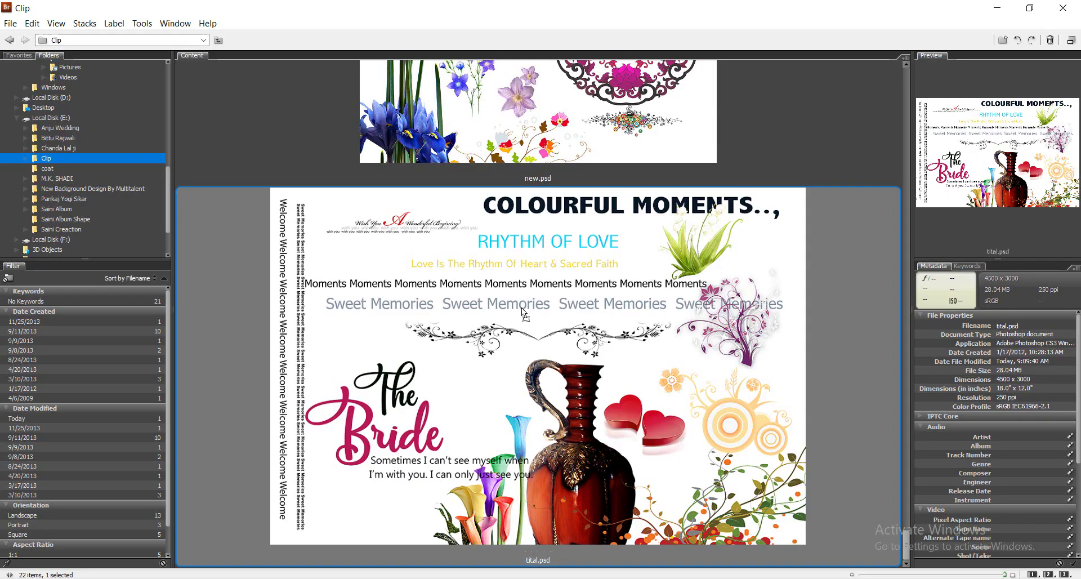
pyautogui.moveTo(521, 308)
pyautogui.mouseDown()
pyautogui.moveTo(431, 570)
pyautogui.moveTo(433, 314)
pyautogui.mouseUp()
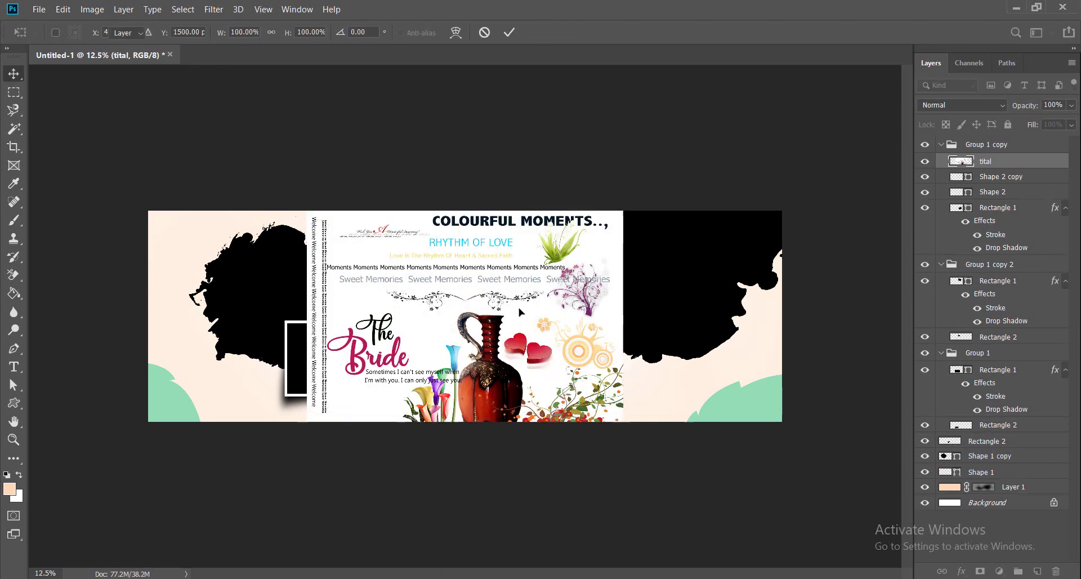
# Cancel the placed design and open tital.psd as its own document, leaving fonts unresolved.
pyautogui.press('Escape')
pyautogui.hotkey('alt', 'Tab')
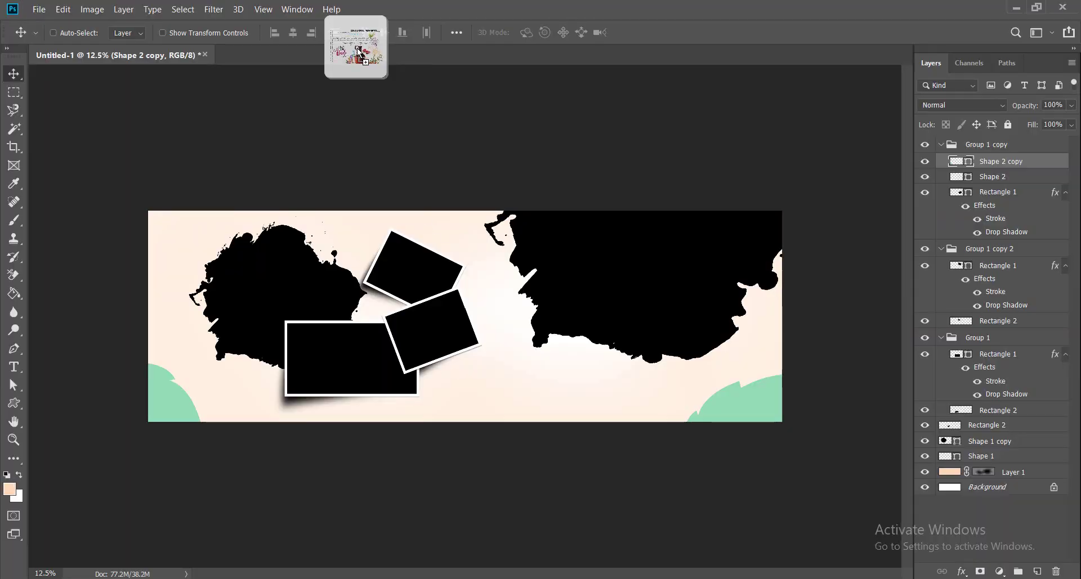
pyautogui.moveTo(461, 569); pyautogui.dragTo(360, 86)
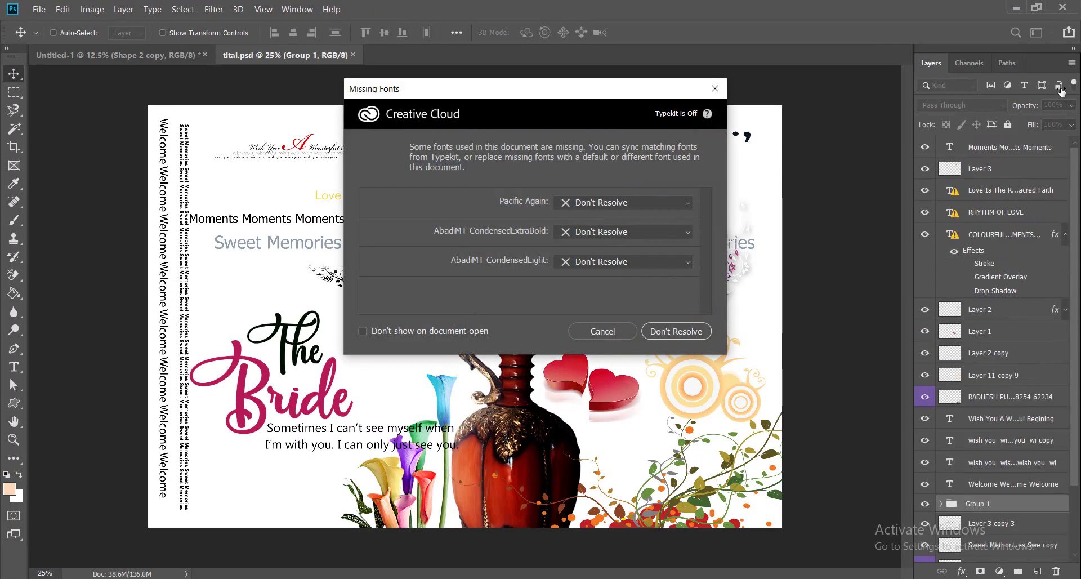
pyautogui.click(662, 331)
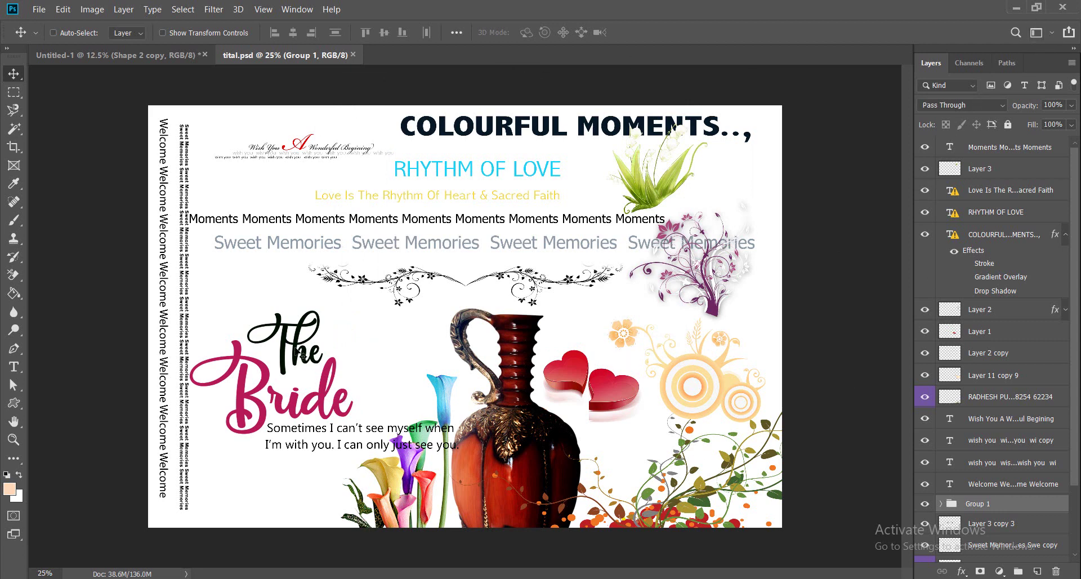
# Copy The Bride title and Sometimes caption layers onto the banner below the large splash.
pyautogui.keyDown('ctrl'); pyautogui.click(317, 367); pyautogui.keyUp('ctrl')
pyautogui.moveTo(316, 367); pyautogui.dragTo(250, 229)
pyautogui.hotkey('ctrl', 'z')
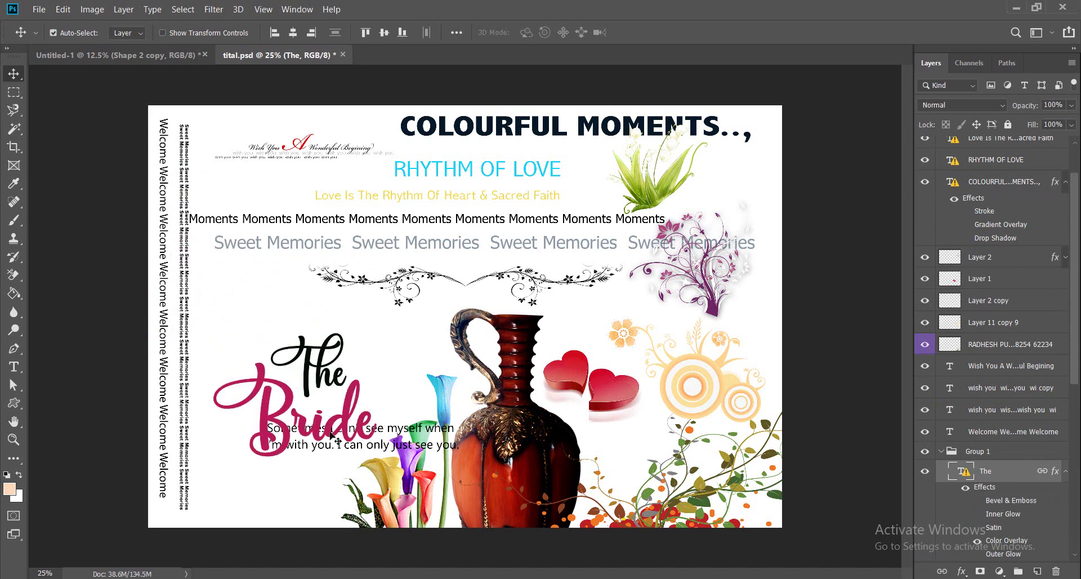
pyautogui.rightClick(333, 429)
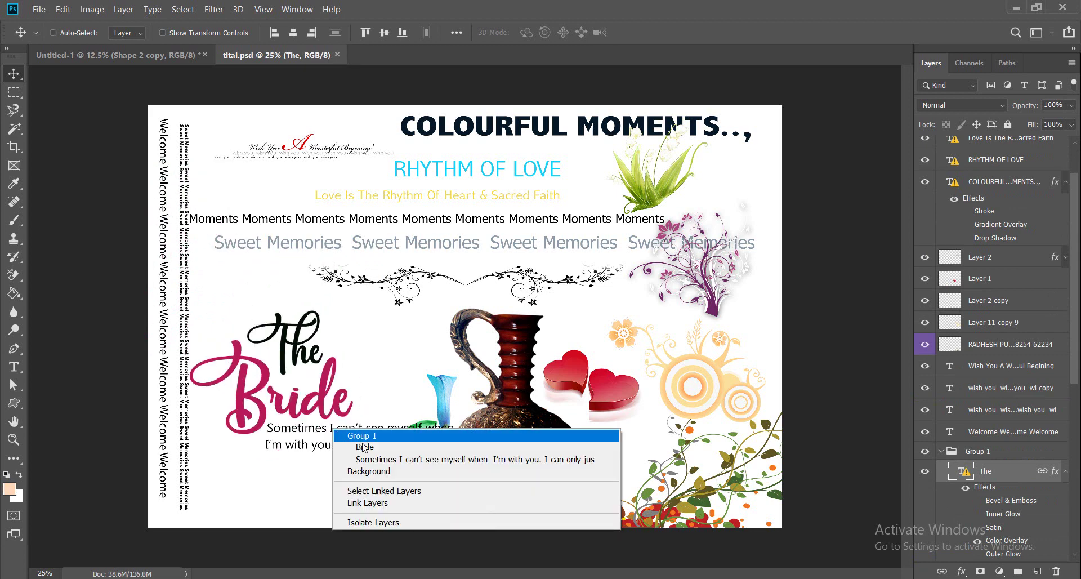
pyautogui.click(376, 460)
pyautogui.moveTo(375, 460); pyautogui.dragTo(129, 58)
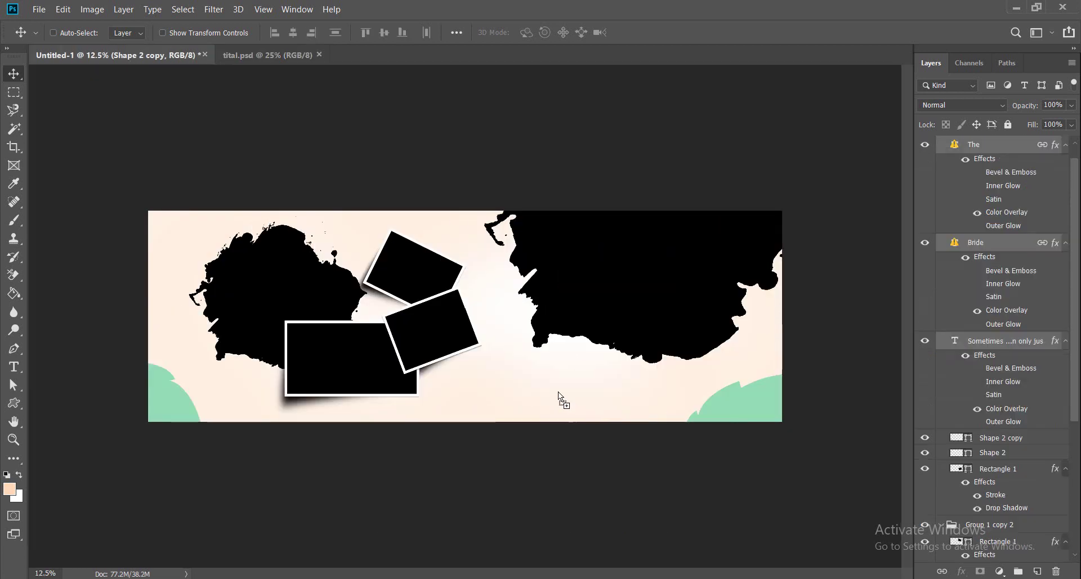
pyautogui.moveTo(129, 58)
pyautogui.mouseDown()
pyautogui.moveTo(559, 404)
pyautogui.moveTo(538, 388)
pyautogui.mouseUp()
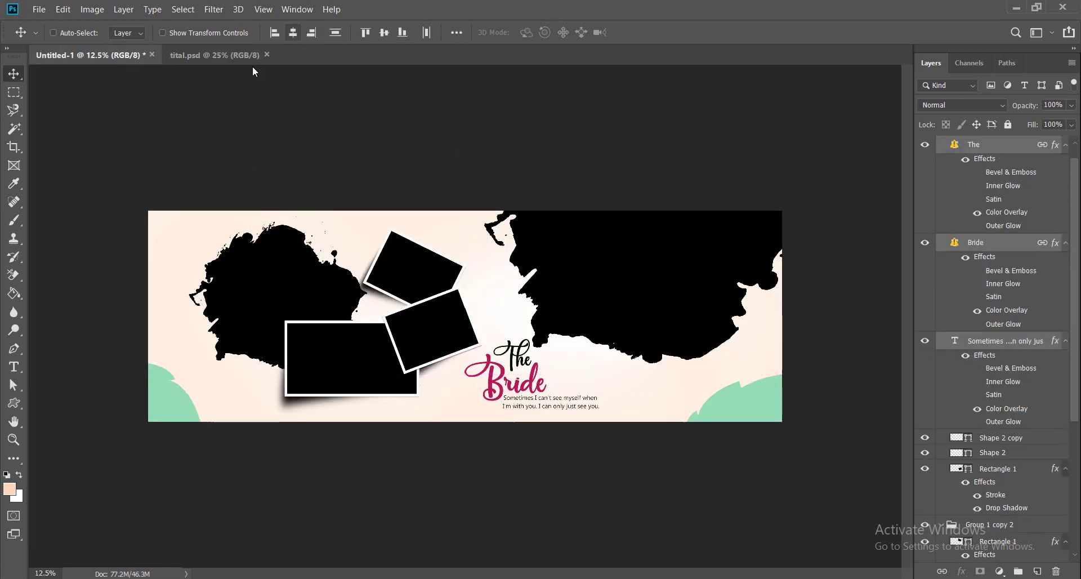
# Copy the floral vine layer from tital.psd onto the banner.
pyautogui.click(223, 56)
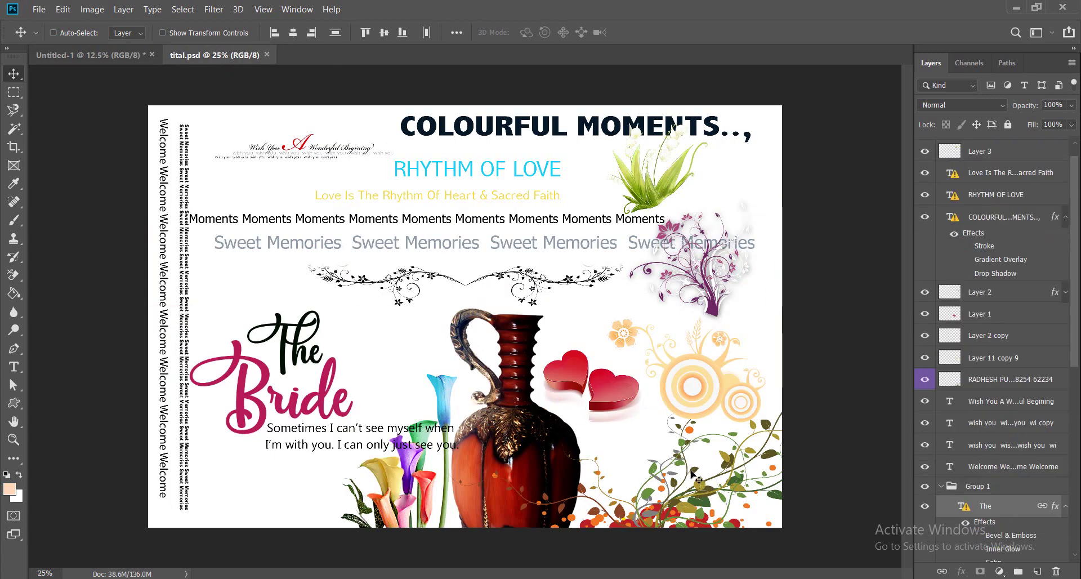
pyautogui.rightClick(703, 506)
pyautogui.click(733, 504)
pyautogui.moveTo(704, 506)
pyautogui.mouseDown()
pyautogui.moveTo(608, 482)
pyautogui.moveTo(179, 68)
pyautogui.mouseUp()
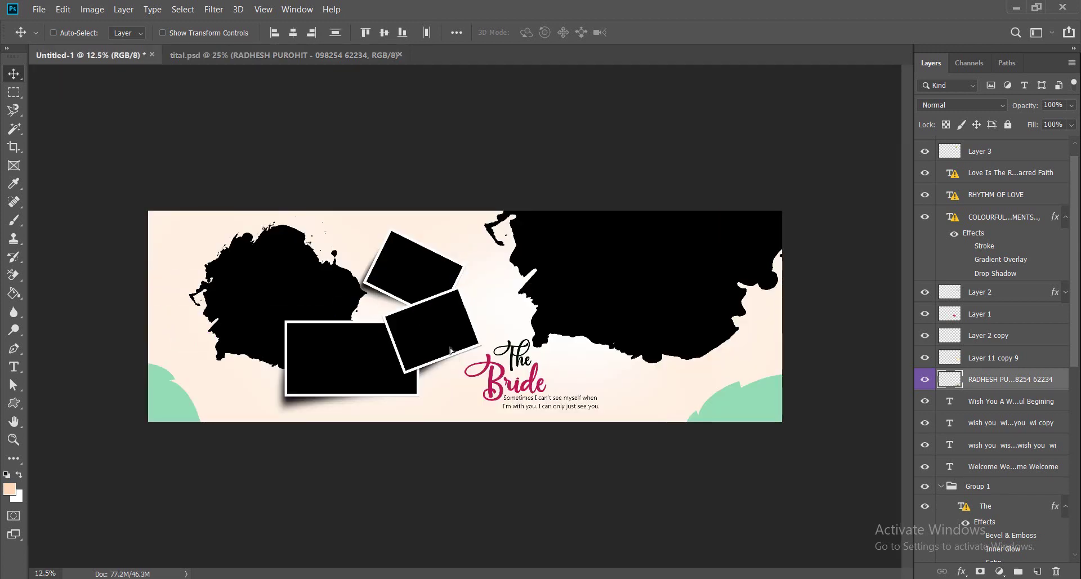
pyautogui.moveTo(179, 67)
pyautogui.mouseDown()
pyautogui.moveTo(490, 353)
pyautogui.moveTo(196, 219)
pyautogui.mouseUp()
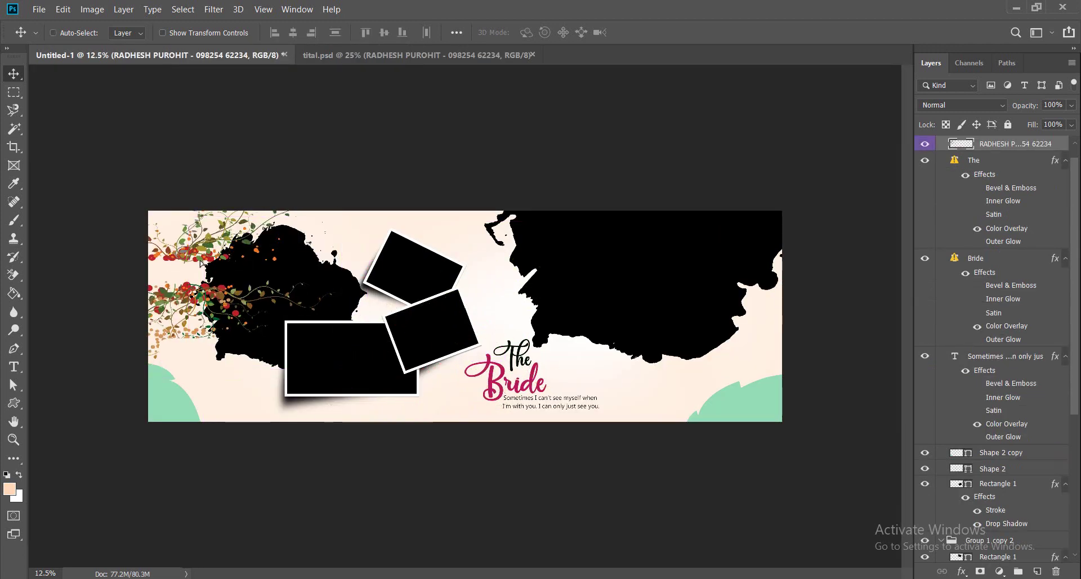
# Place vine copies at top-left, bottom-right and along the top edge, sending one down the stack.
pyautogui.hotkey('ctrl', 't')
pyautogui.press('Return')
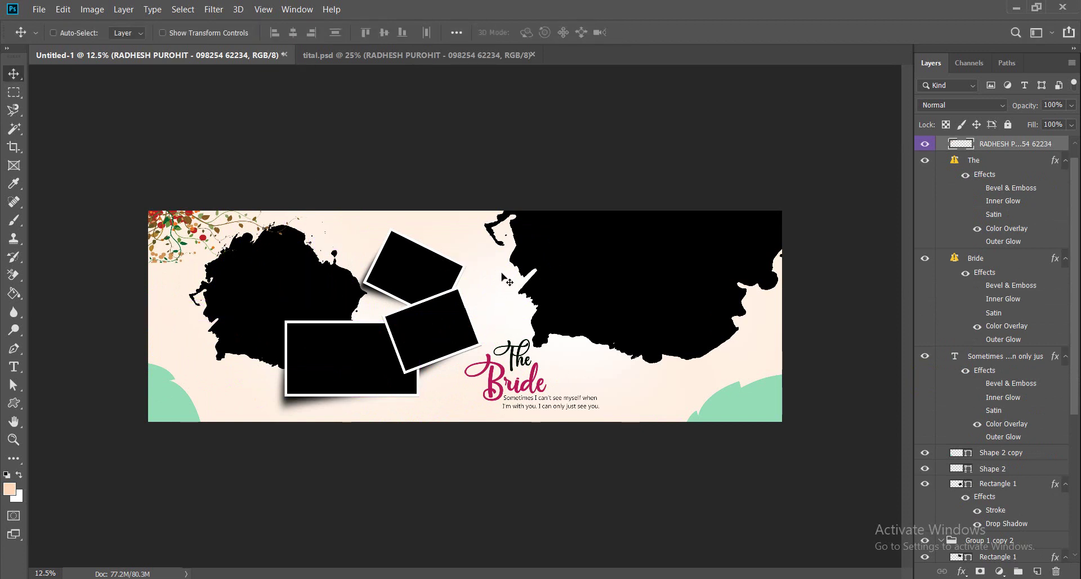
pyautogui.moveTo(181, 251); pyautogui.dragTo(195, 232)
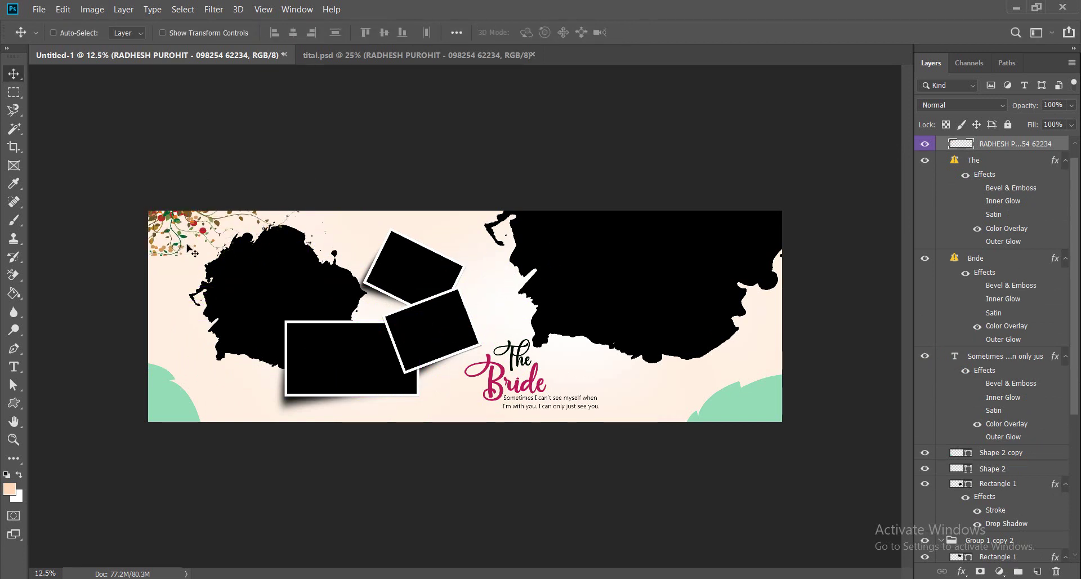
pyautogui.moveTo(195, 231)
pyautogui.mouseDown()
pyautogui.moveTo(638, 427)
pyautogui.moveTo(636, 412)
pyautogui.moveTo(478, 265)
pyautogui.mouseUp()
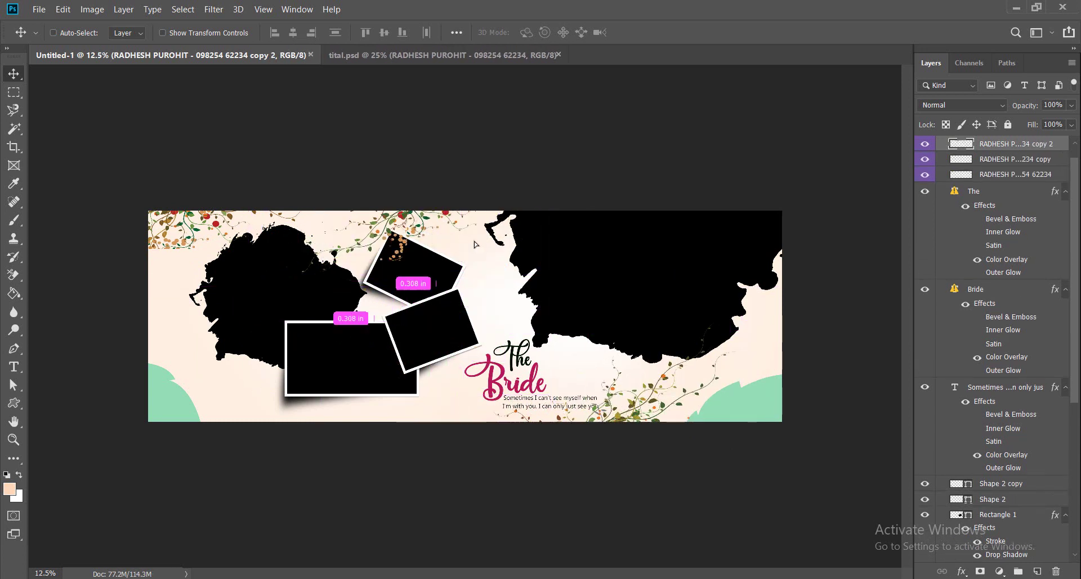
pyautogui.moveTo(478, 265); pyautogui.dragTo(473, 254)
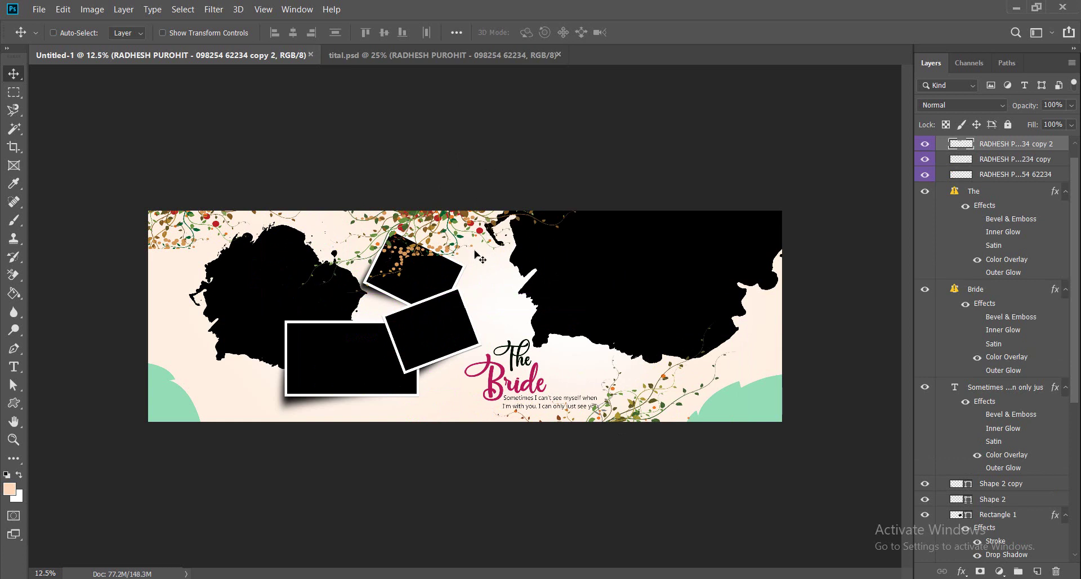
pyautogui.hotkey('ctrl', '[')
pyautogui.hotkey('ctrl', '[')
pyautogui.hotkey('ctrl', '[')
pyautogui.hotkey('ctrl', '[')
pyautogui.hotkey('ctrl', '[')
pyautogui.hotkey('ctrl', '[')
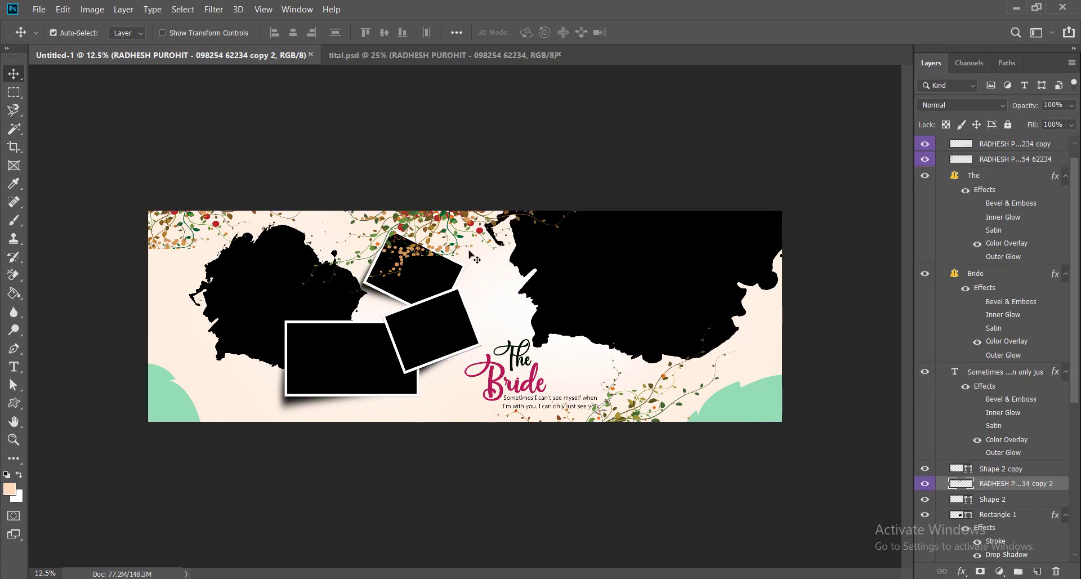
pyautogui.hotkey('ctrl', '[')
pyautogui.hotkey('ctrl', '[')
# Send the top vine copy behind the photo frames, nudge it along the top edge, and zoom in.
pyautogui.hotkey('ctrl', '[')
pyautogui.hotkey('ctrl', '[')
pyautogui.hotkey('ctrl', '[')
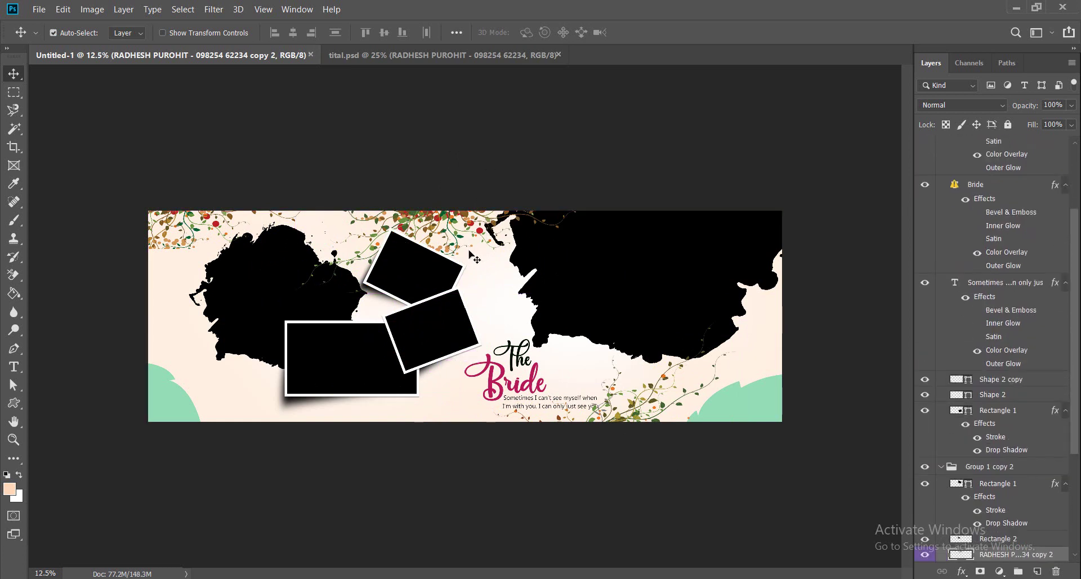
pyautogui.hotkey('ctrl', '[')
pyautogui.hotkey('ctrl', '[')
pyautogui.hotkey('ctrl', '[')
pyautogui.hotkey('ctrl', '[')
pyautogui.hotkey('ctrl', '[')
pyautogui.hotkey('ctrl', '[')
pyautogui.hotkey('ctrl', '[')
pyautogui.hotkey('ctrl', '[')
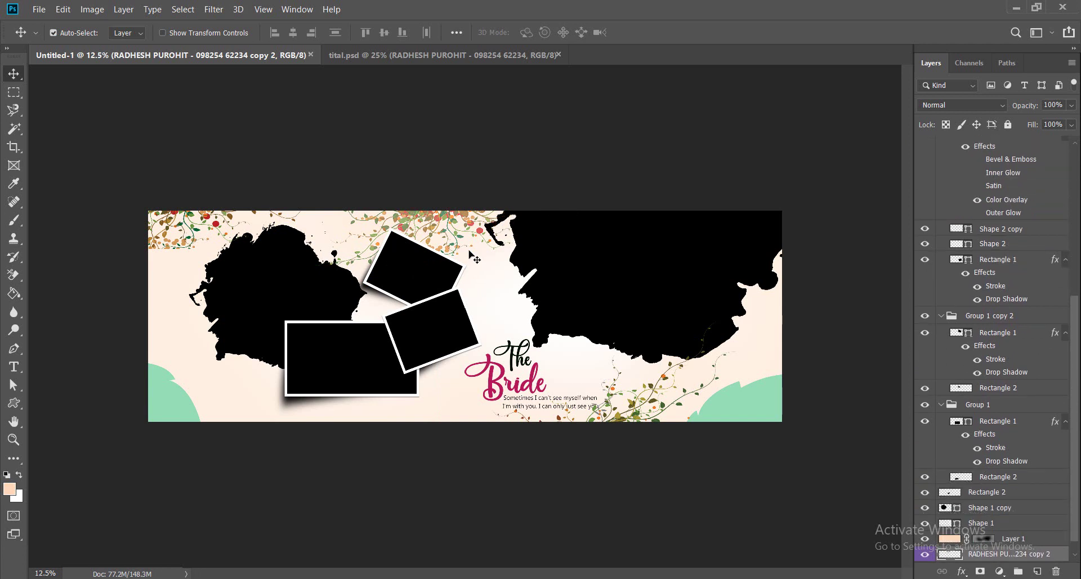
pyautogui.moveTo(469, 254); pyautogui.dragTo(453, 242)
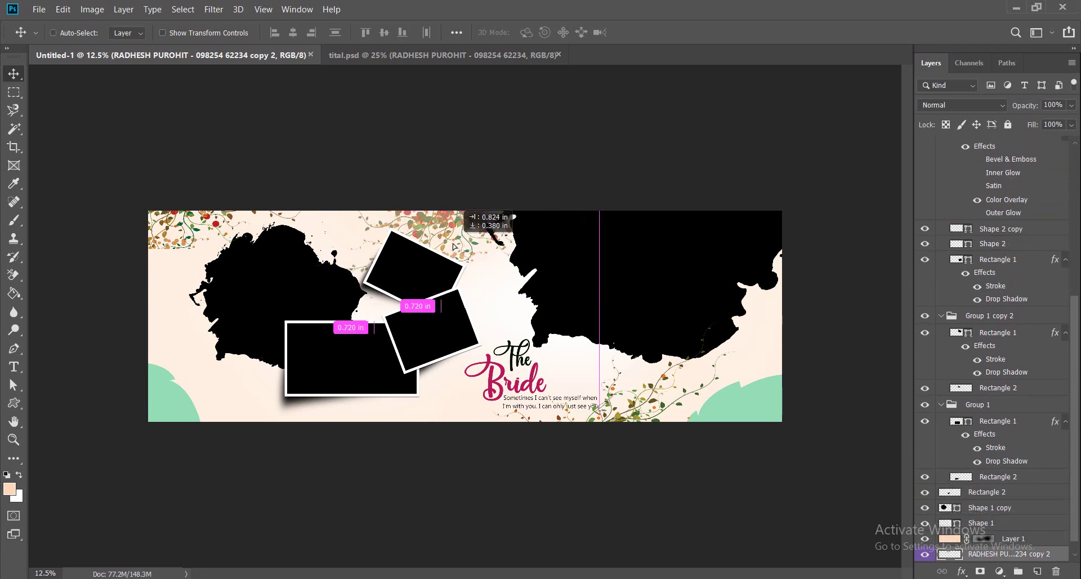
pyautogui.hotkey('ctrl', '+')
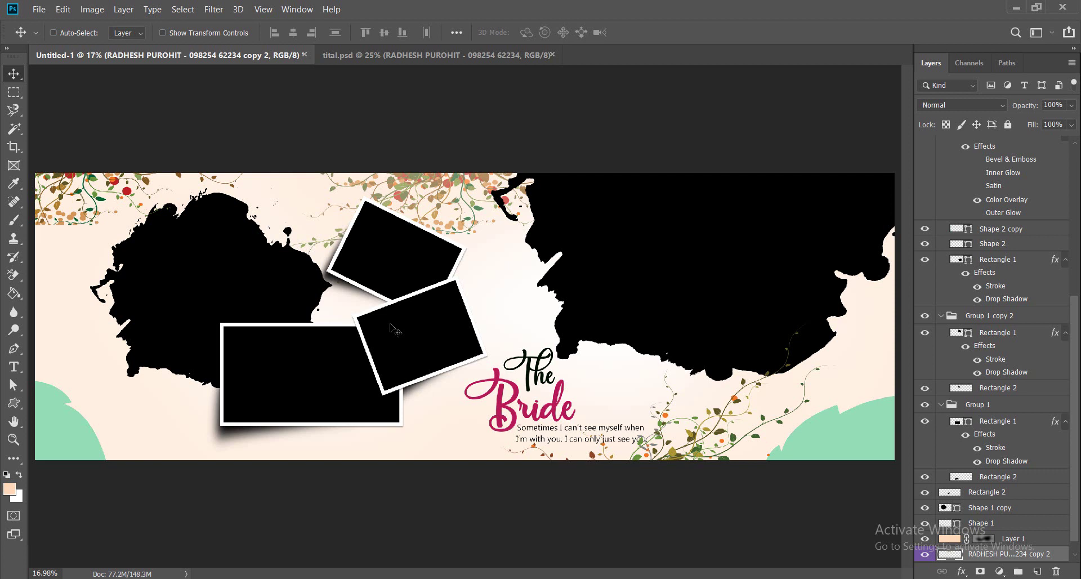
# Close the tital.psd document.
pyautogui.click(553, 52)
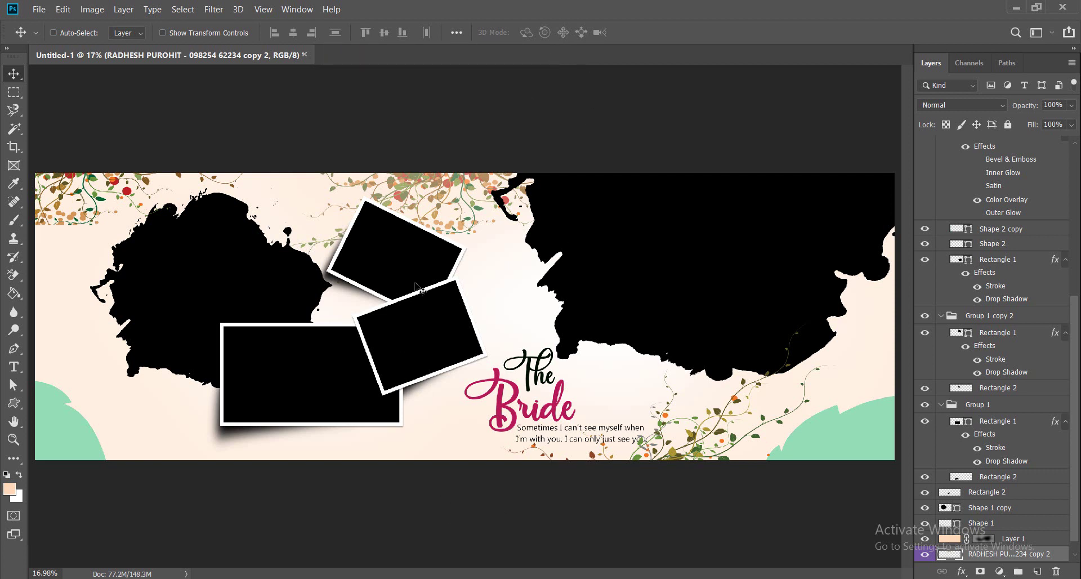